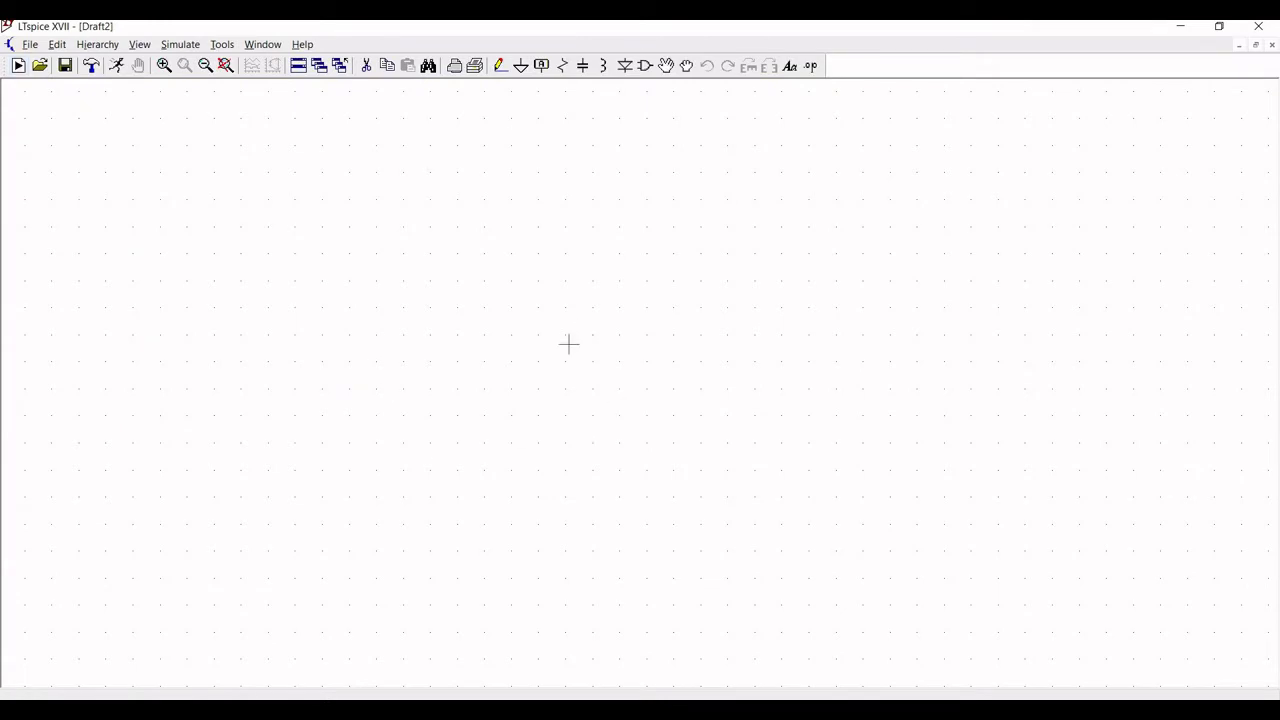
# Place one pmos4 four-terminal P-channel MOSFET in the upper middle of the blank schematic.
pyautogui.click(645, 66)
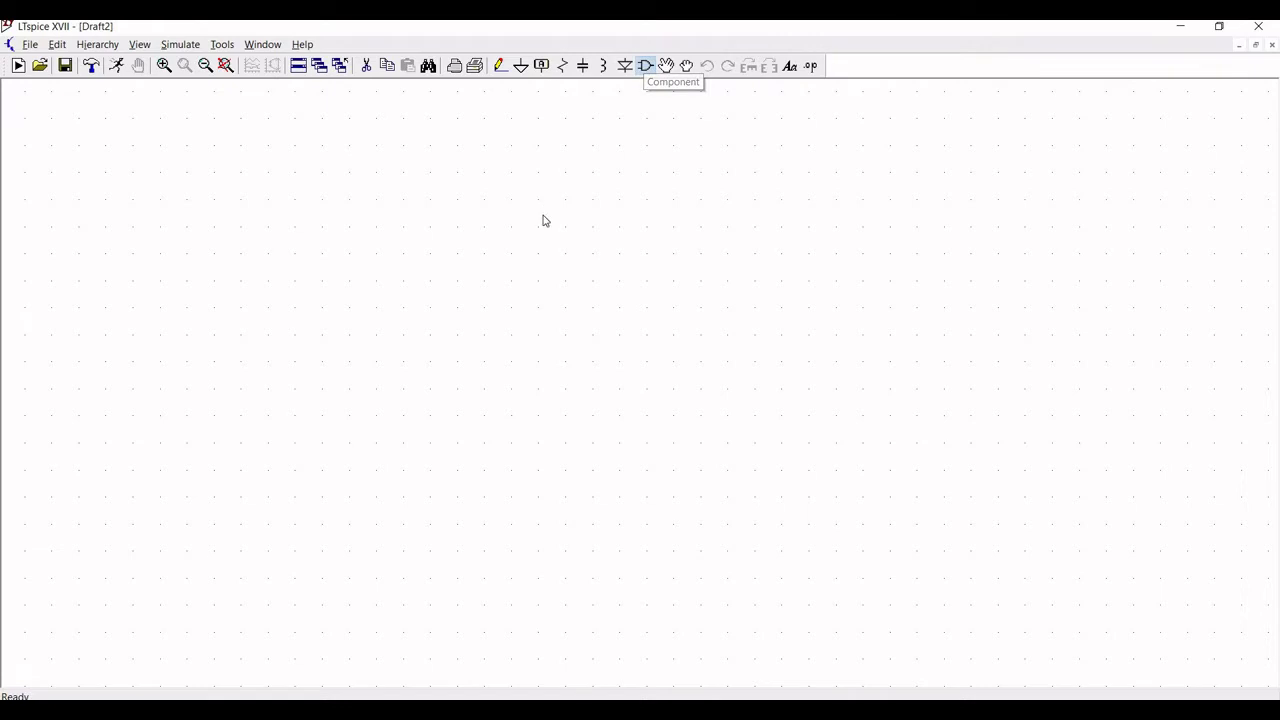
pyautogui.moveTo(605, 496); pyautogui.dragTo(660, 491)
pyautogui.click(664, 484)
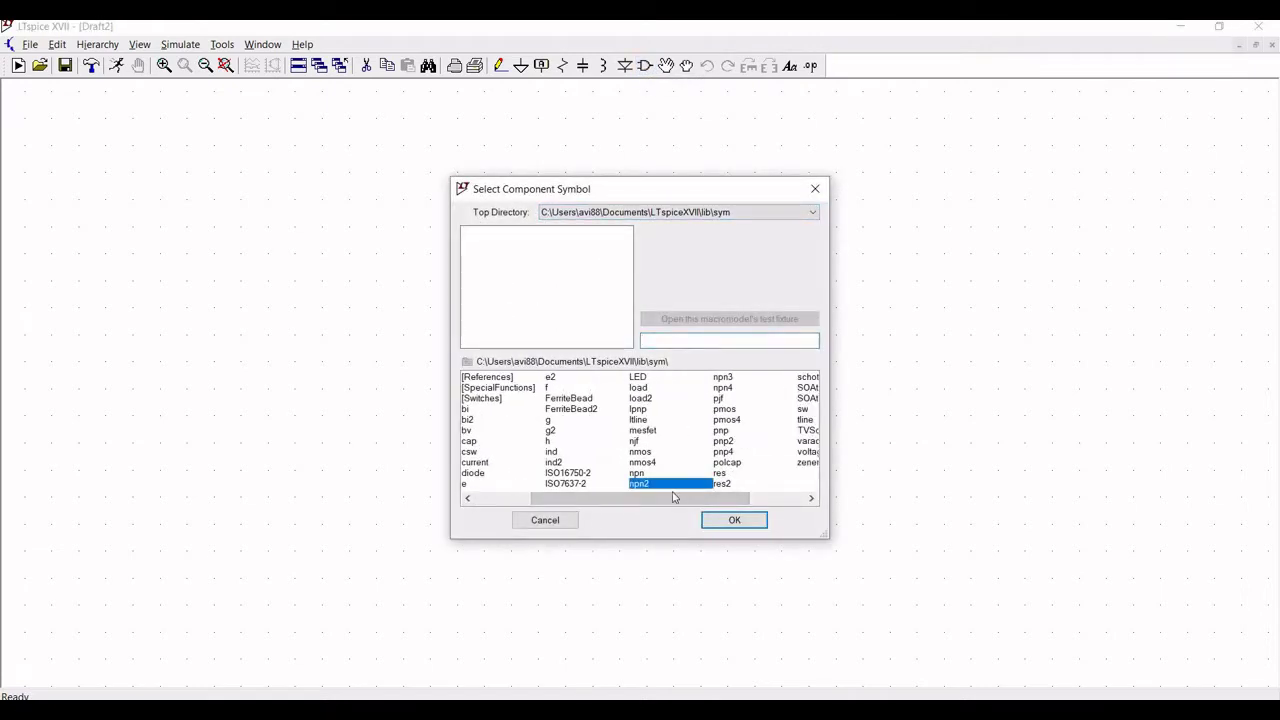
pyautogui.click(737, 421)
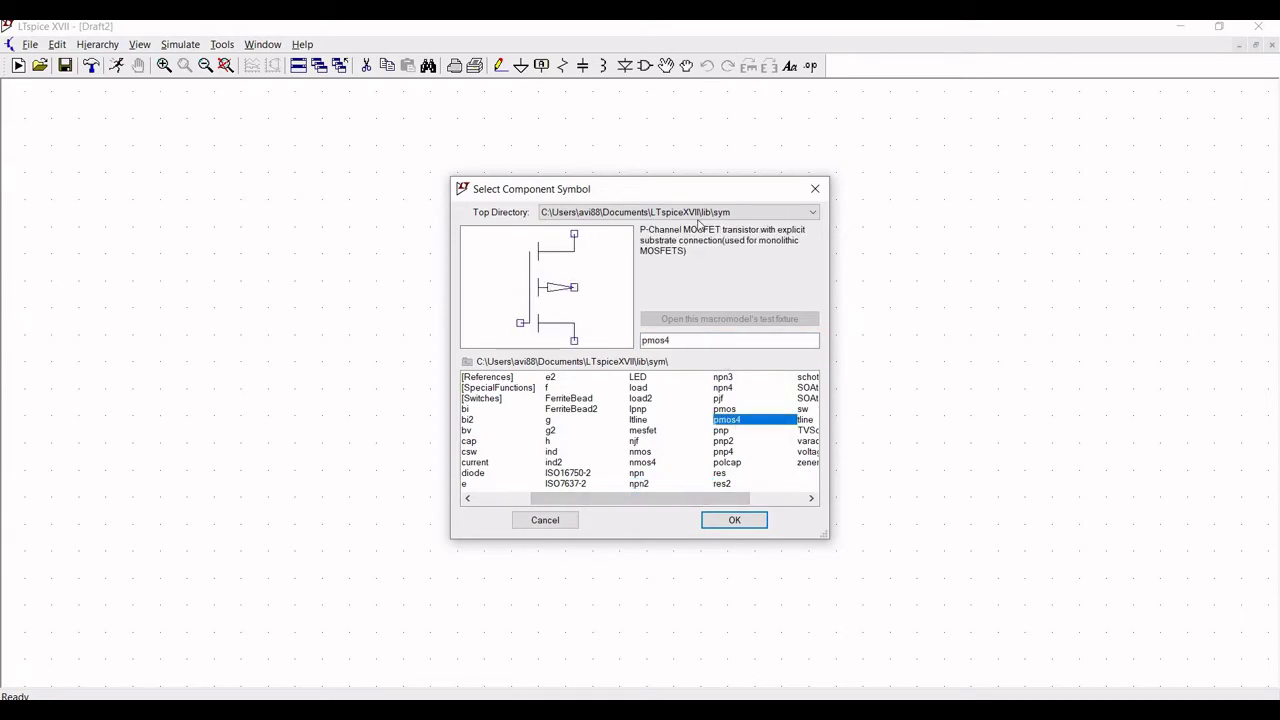
pyautogui.click(730, 520)
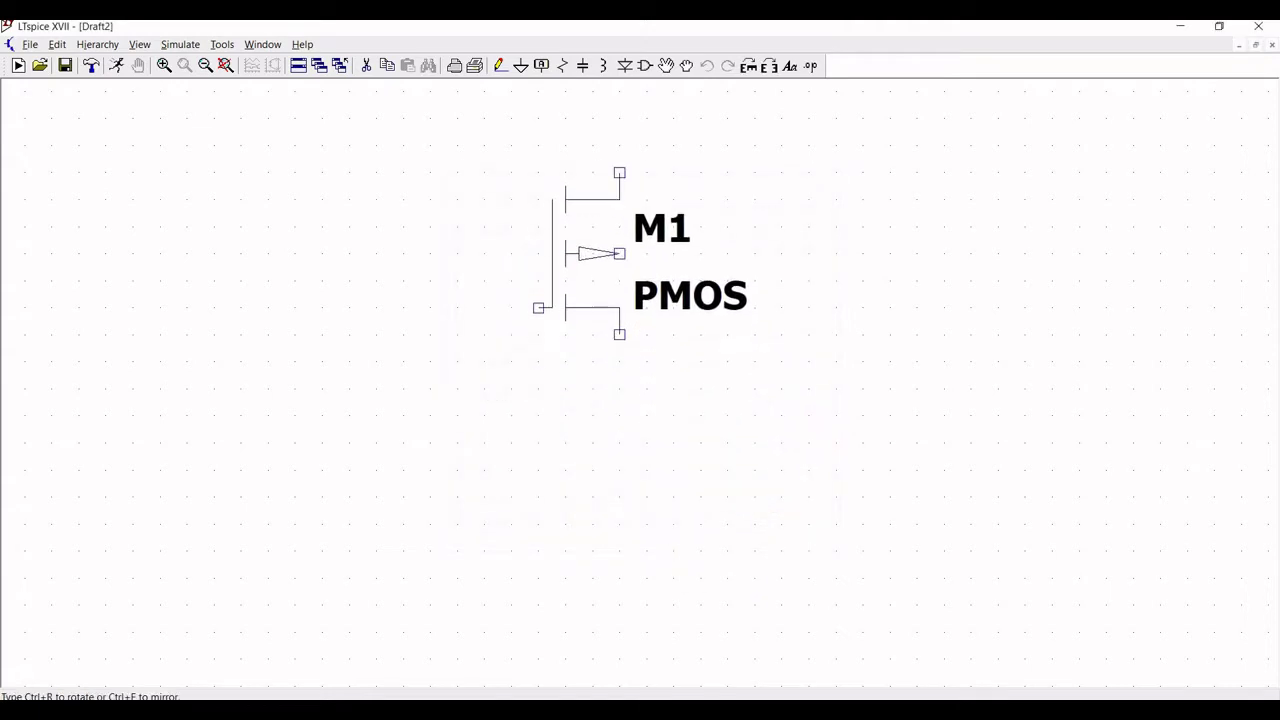
pyautogui.click(585, 255)
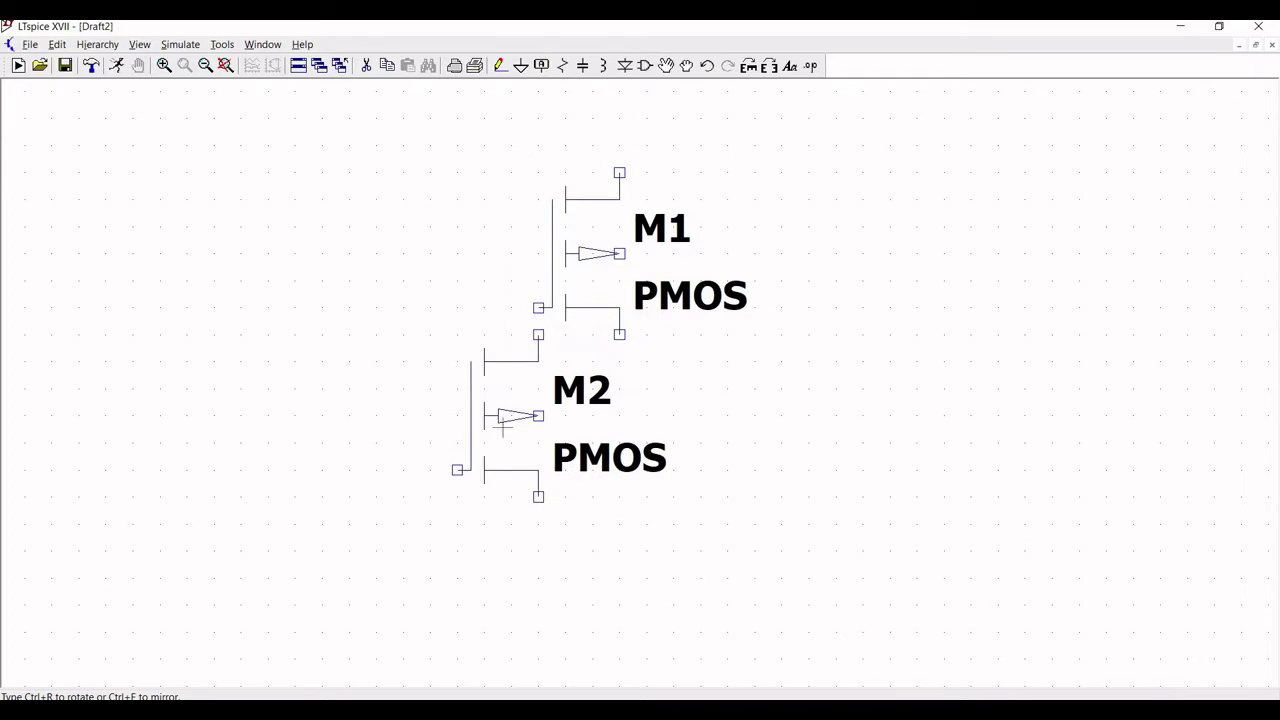
pyautogui.press('Escape')
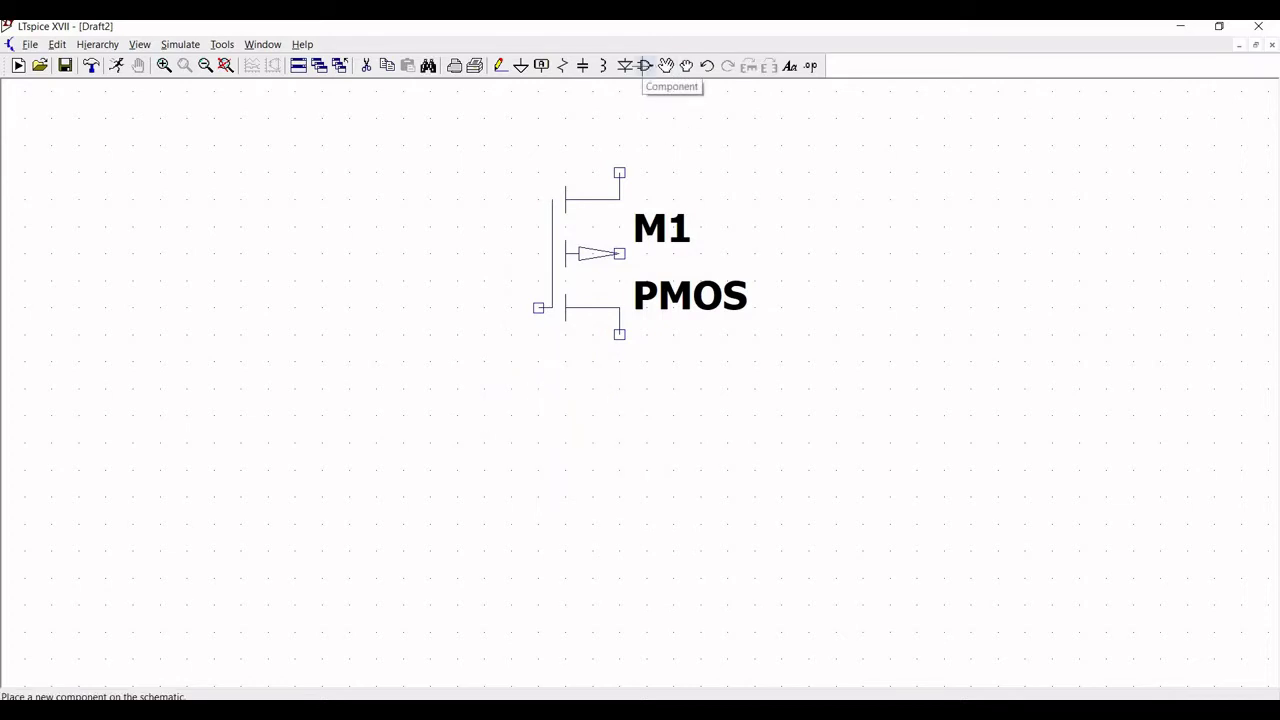
# Place one nmos4 four-terminal N-channel MOSFET directly below the PMOS transistor, vertically aligned with it.
pyautogui.click(645, 65)
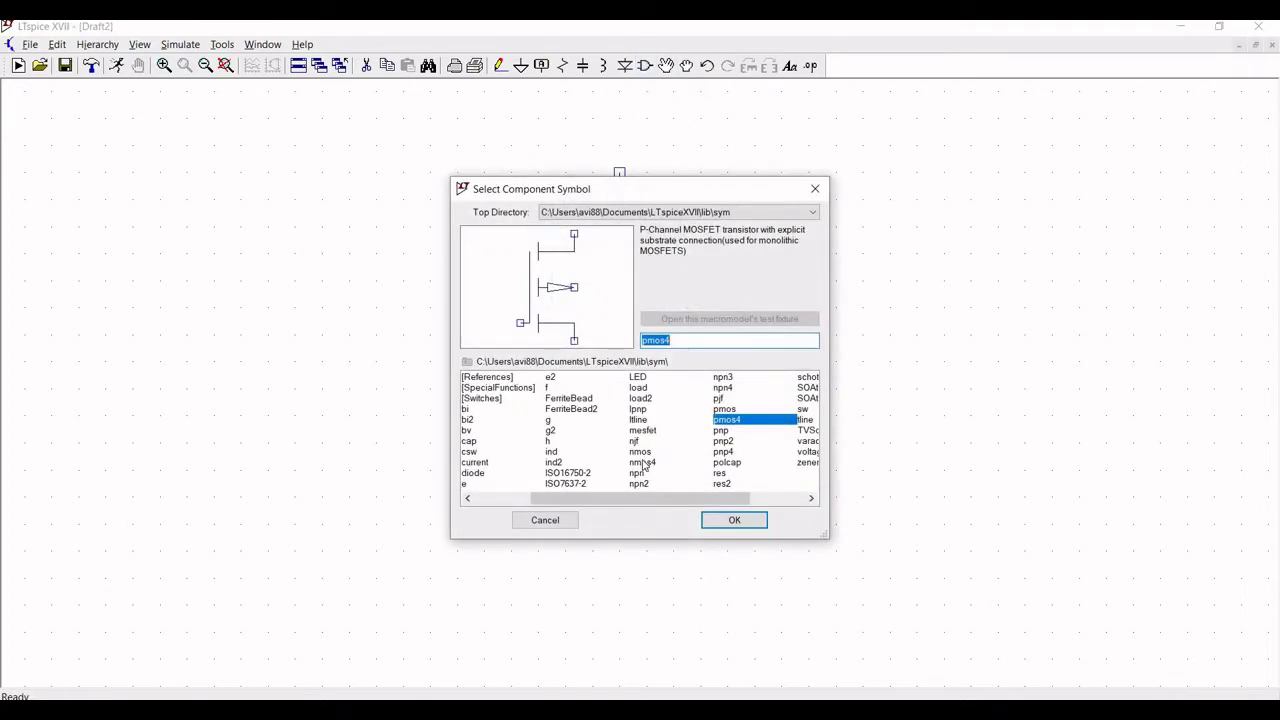
pyautogui.click(642, 462)
pyautogui.click(735, 521)
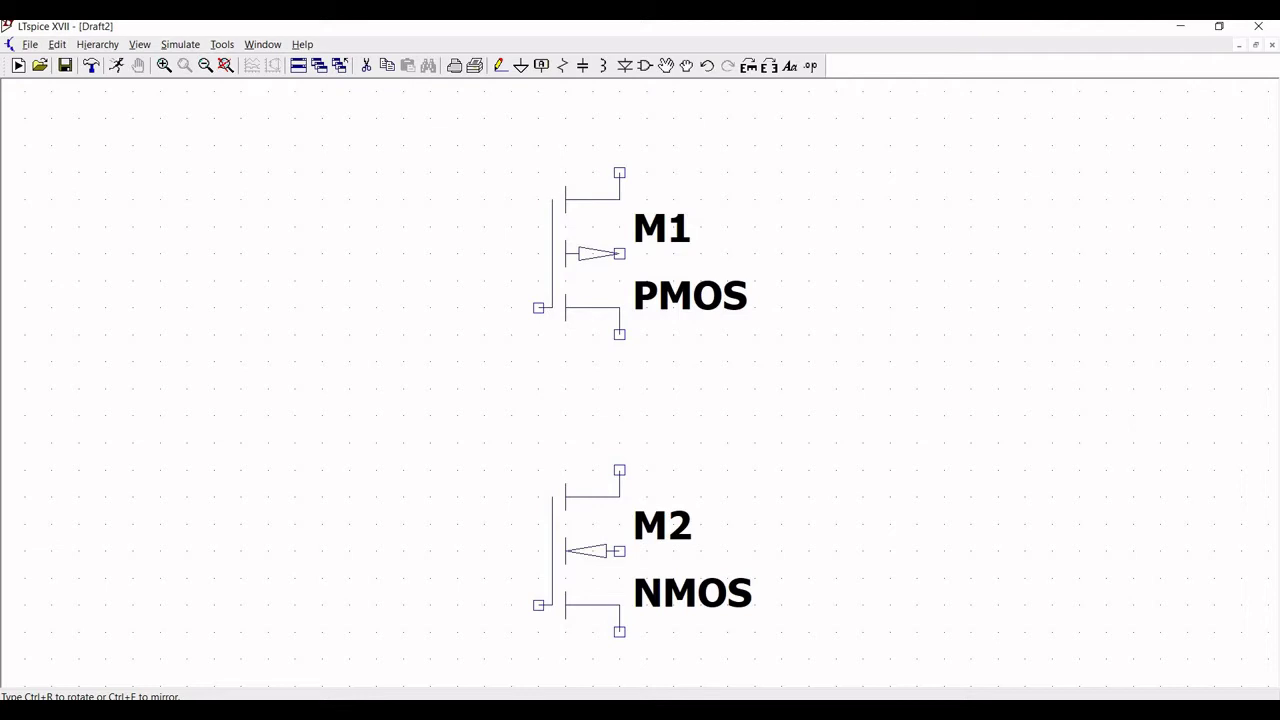
pyautogui.click(538, 470)
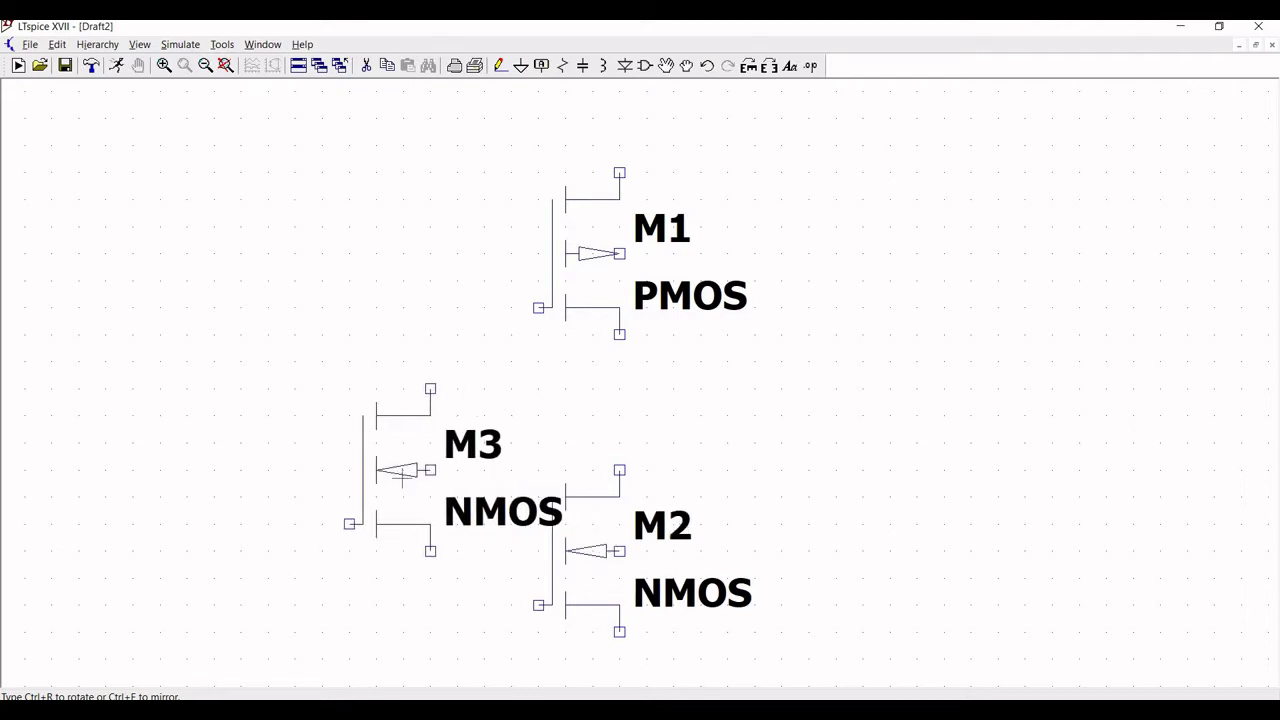
pyautogui.press('Escape')
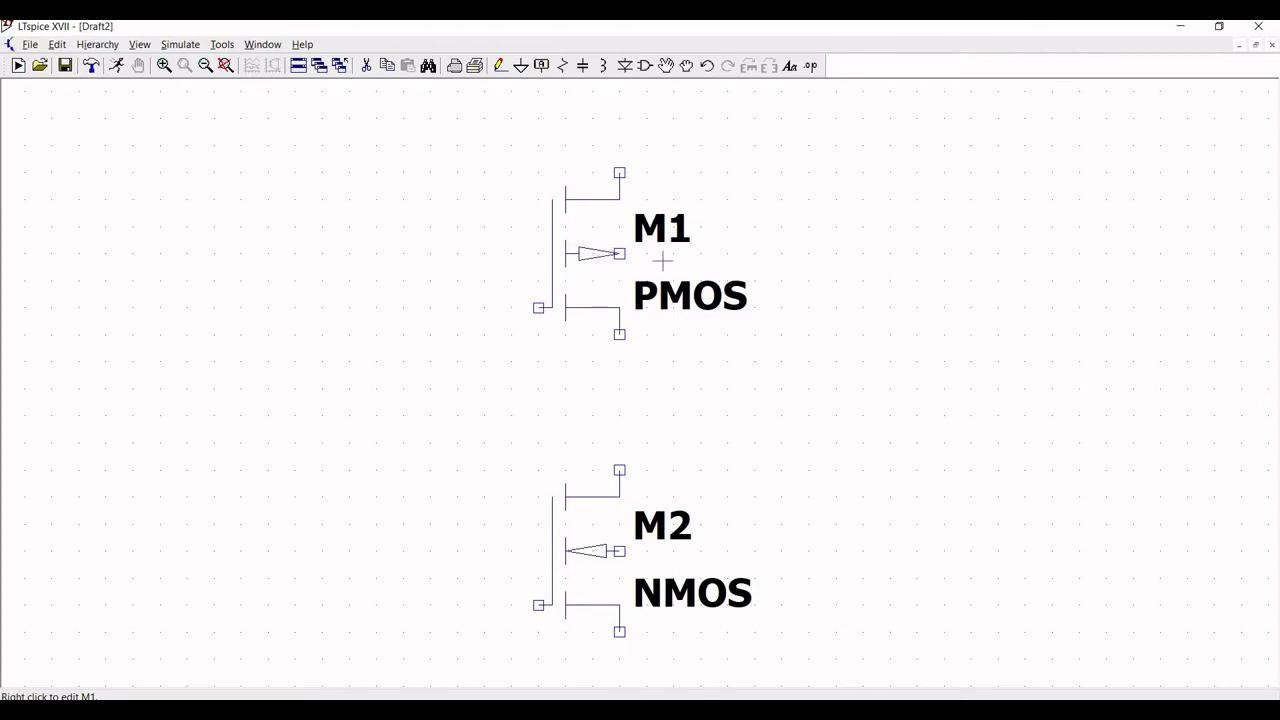
# Set the PMOS transistor M1's length to 50n and its width to 1u.
pyautogui.rightClick(598, 255)
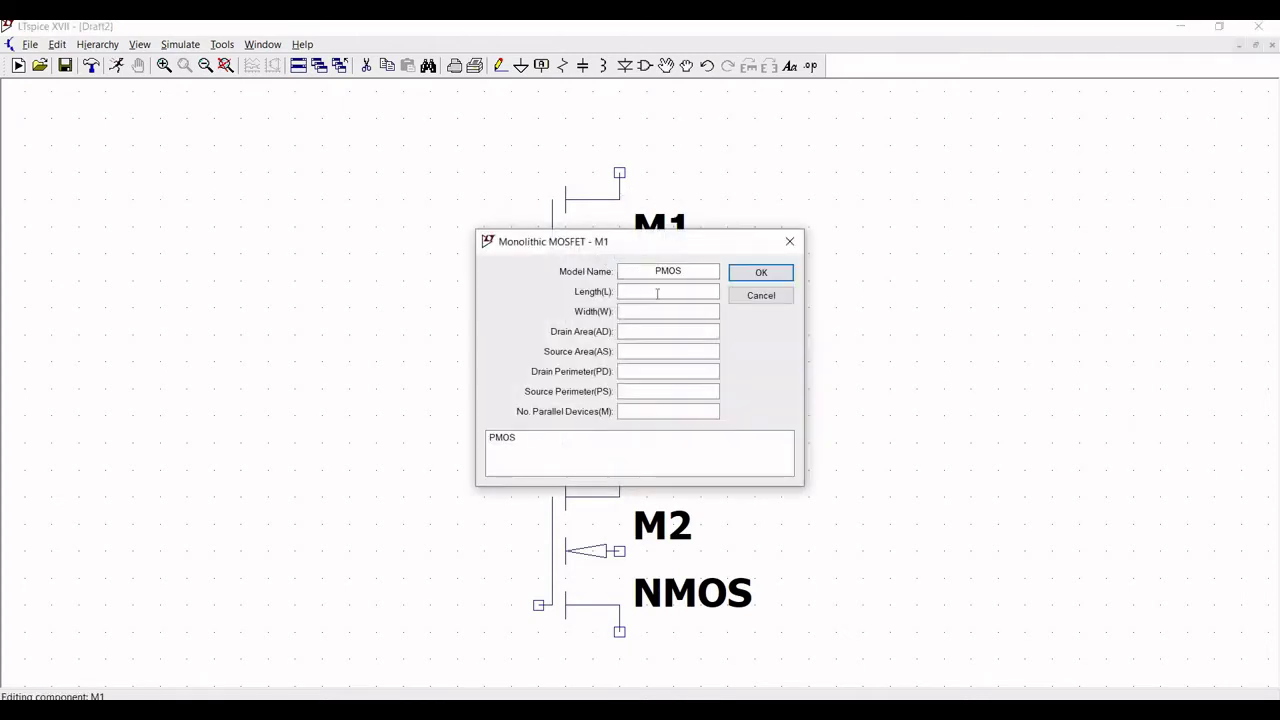
pyautogui.click(662, 290)
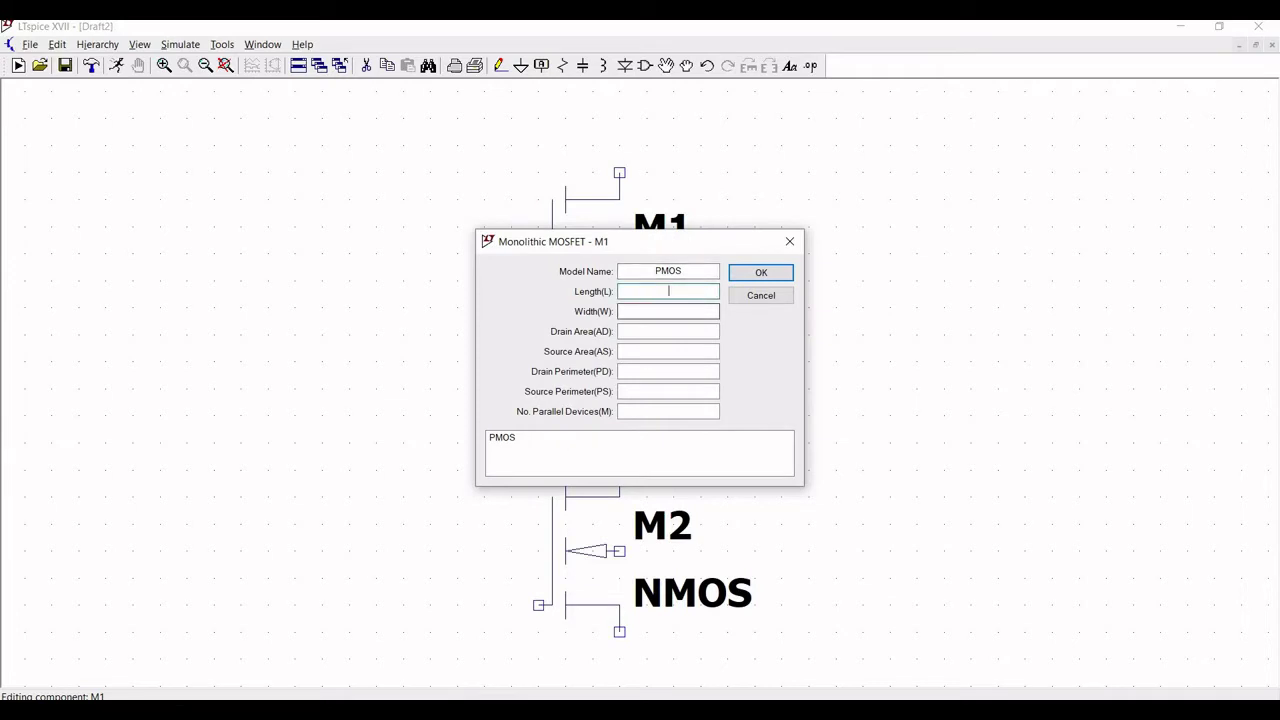
pyautogui.write('50n')
pyautogui.click(662, 311)
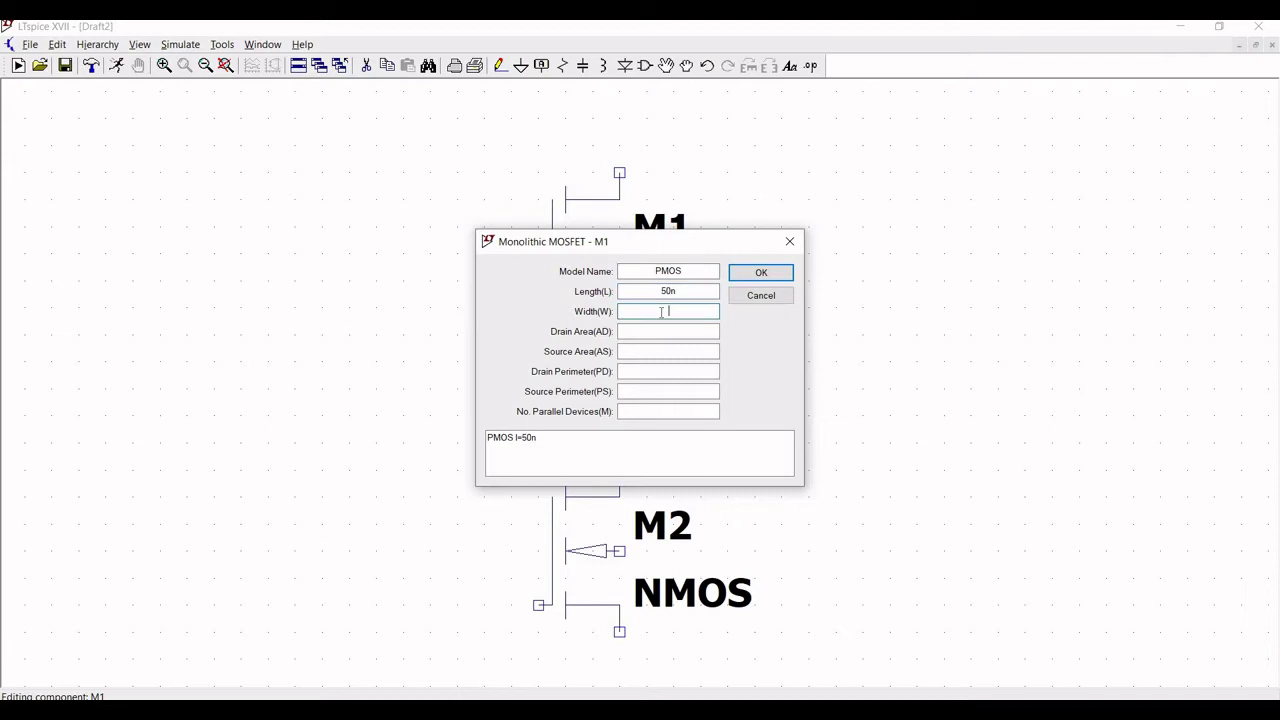
pyautogui.write('1u')
# Switch to File Explorer and create a folder named Ring_Oscillator in the LTspice_Design folder.
pyautogui.moveTo(470, 712)
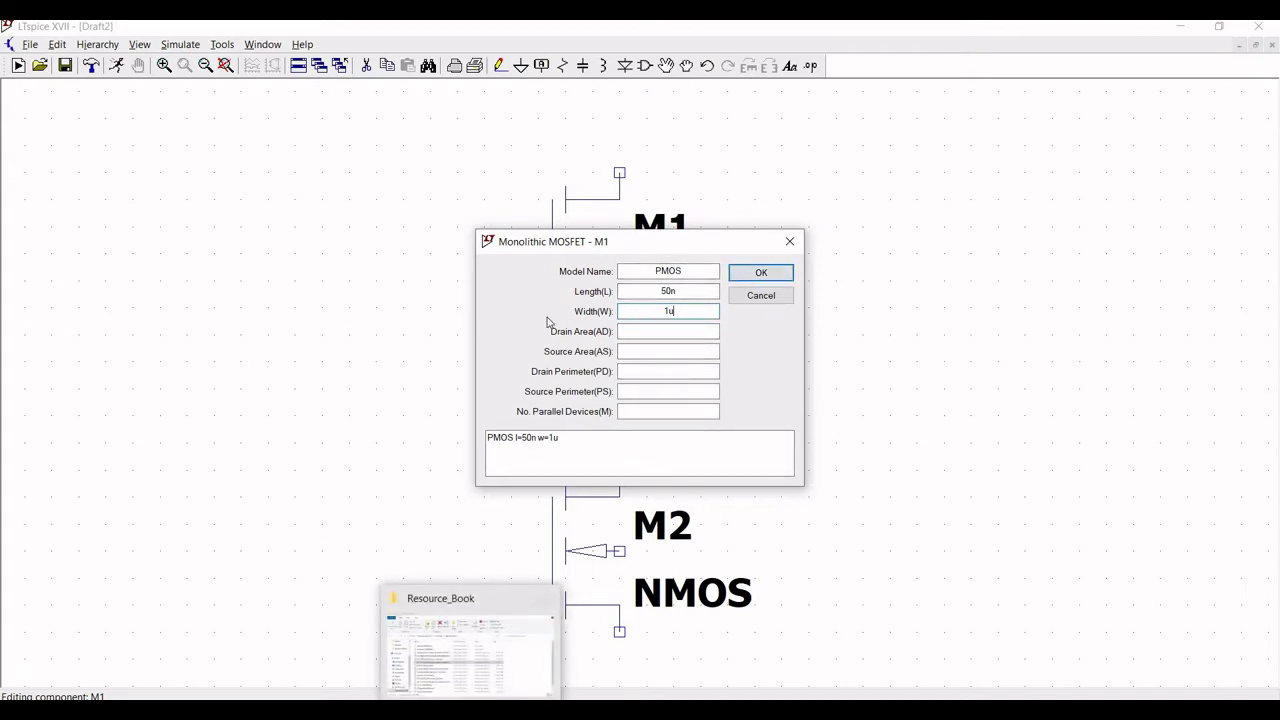
pyautogui.click(470, 645)
pyautogui.click(634, 130)
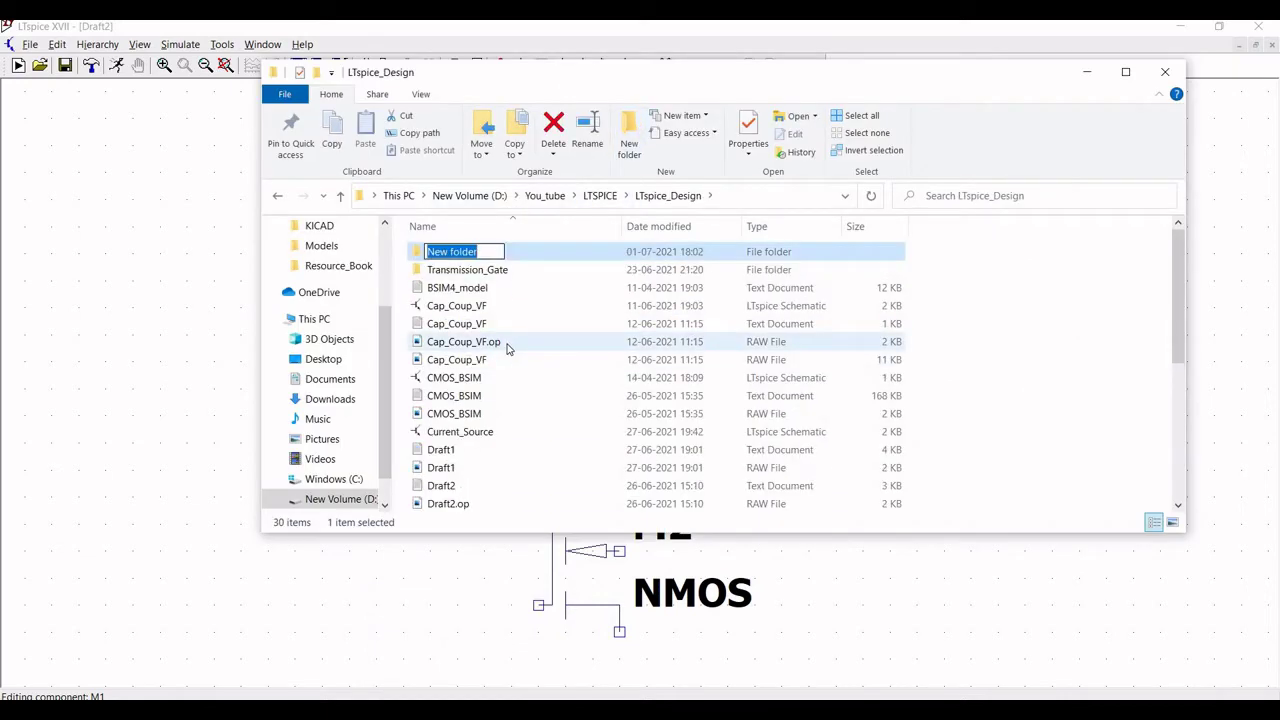
pyautogui.write('O')
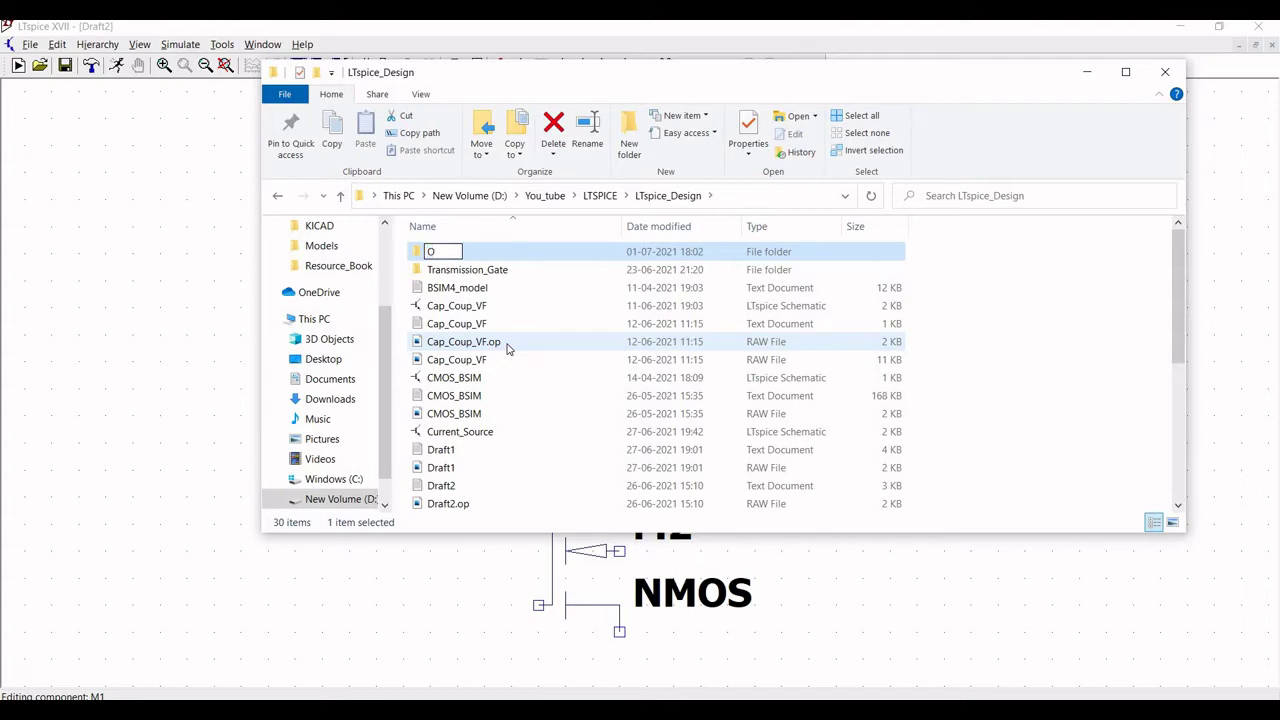
pyautogui.write('scillator')
pyautogui.press('Left')
pyautogui.press('Left')
pyautogui.press('Left')
pyautogui.press('Left')
pyautogui.write('Ri')
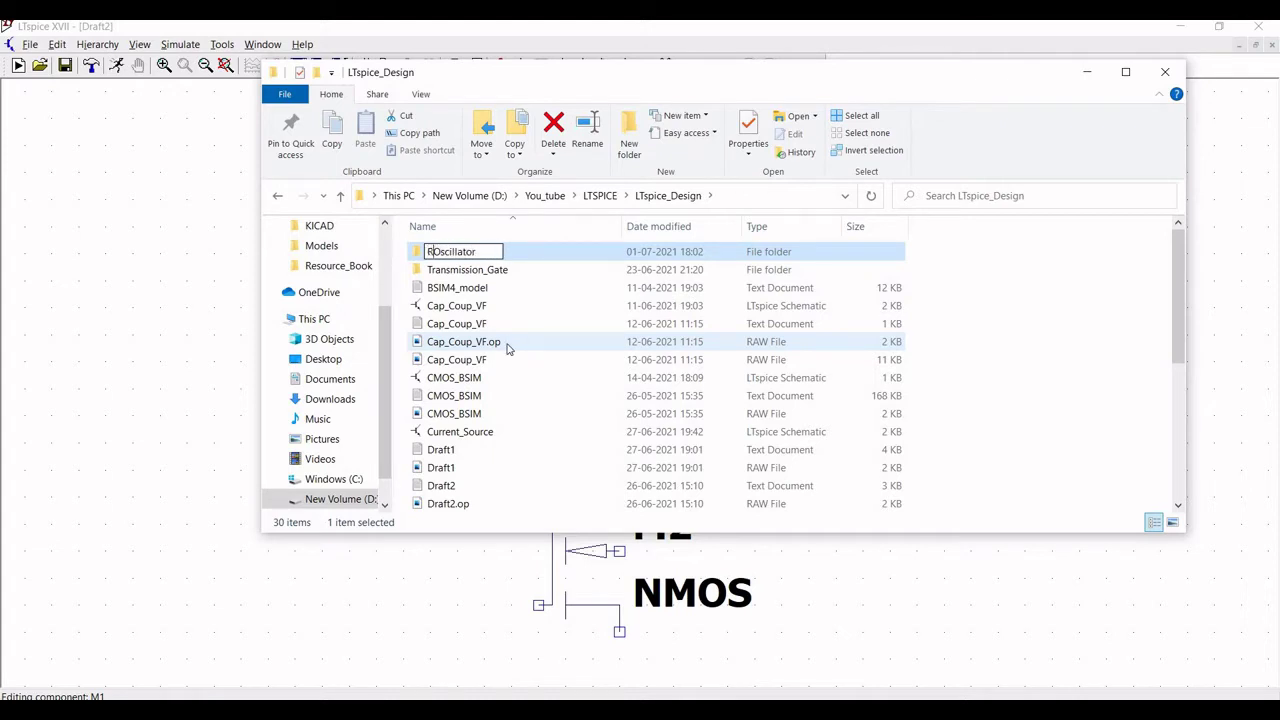
pyautogui.write('ng_')
pyautogui.click(1010, 383)
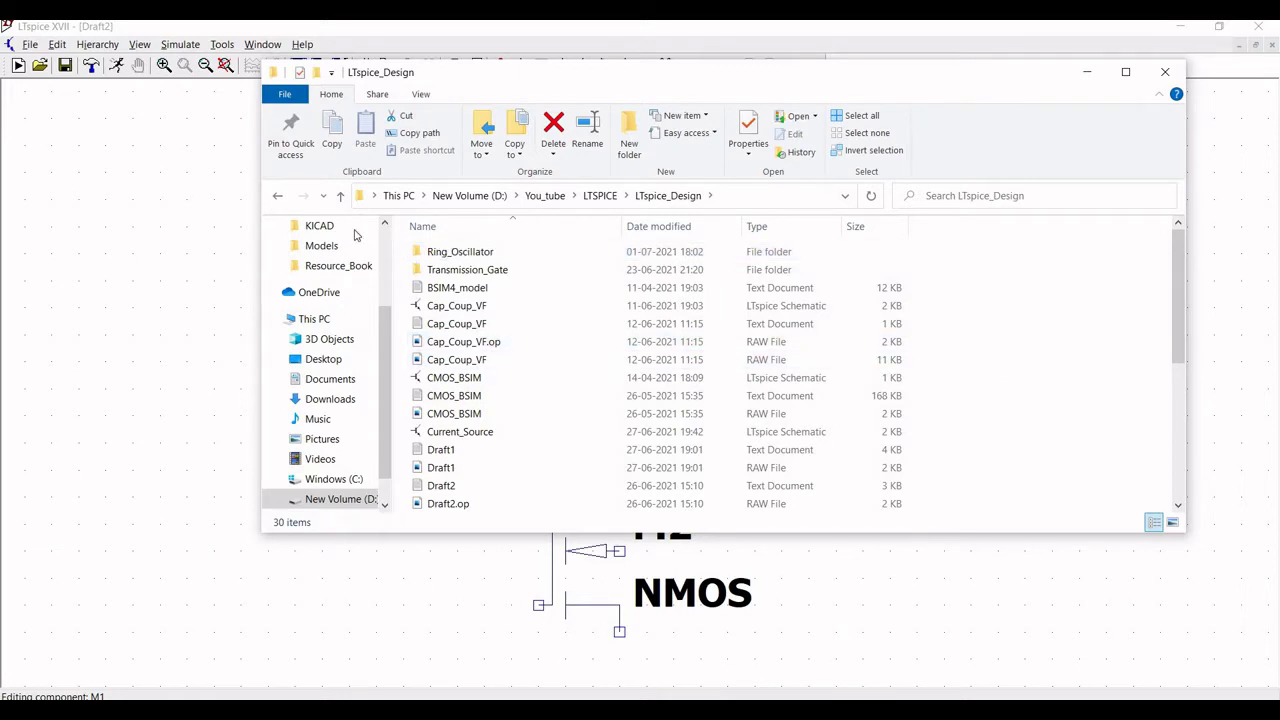
# Copy the BSIM4_model text file from LTspice_Design into the Ring_Oscillator folder.
pyautogui.click(440, 288)
pyautogui.rightClick(440, 288)
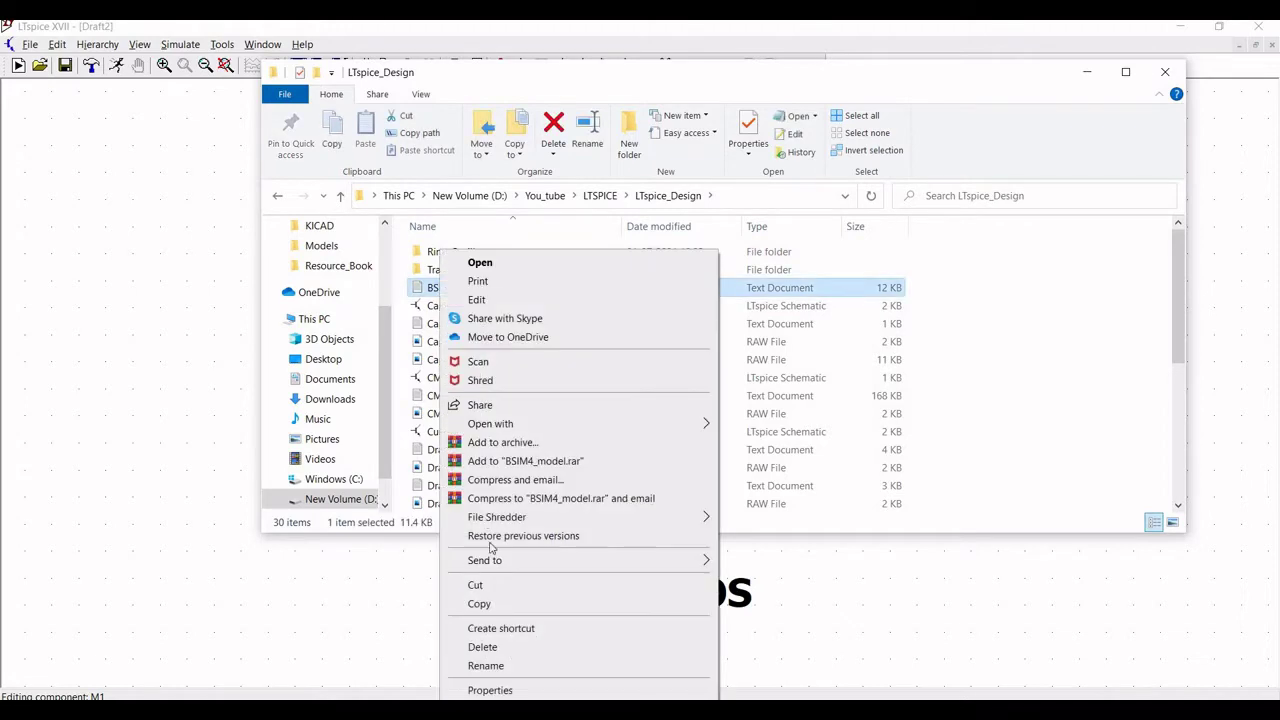
pyautogui.click(479, 603)
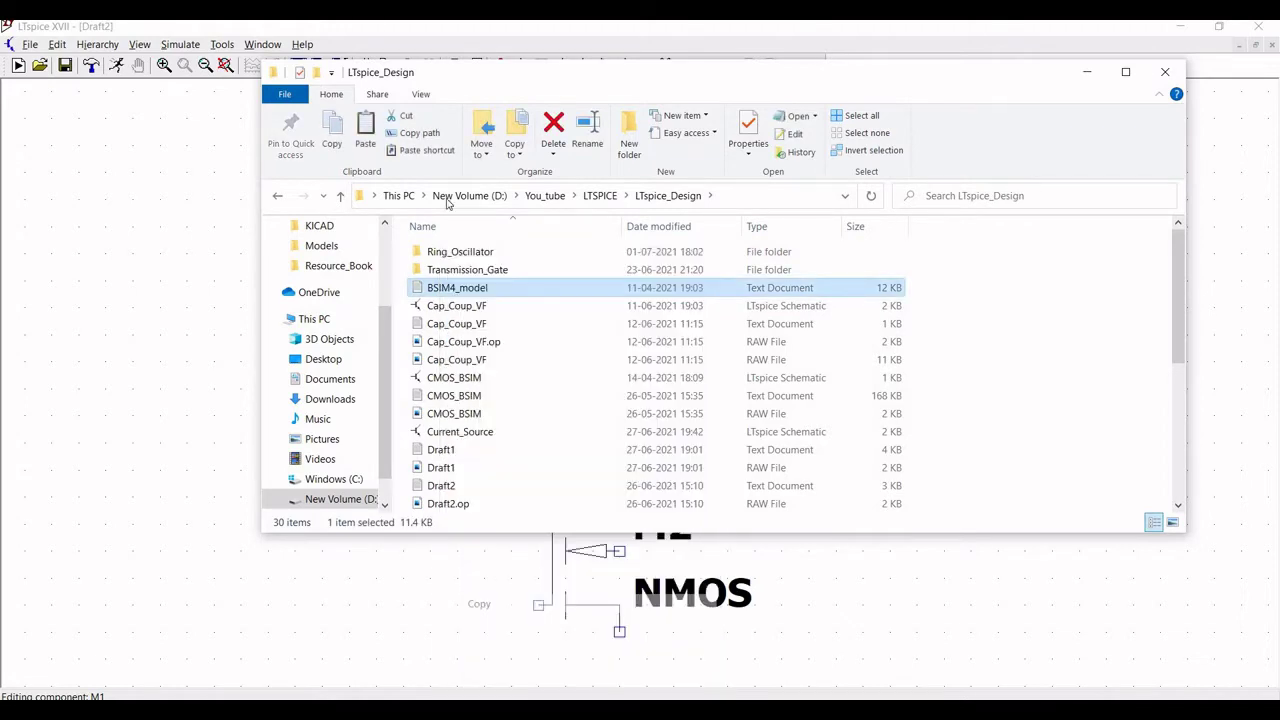
pyautogui.doubleClick(455, 253)
pyautogui.rightClick(486, 280)
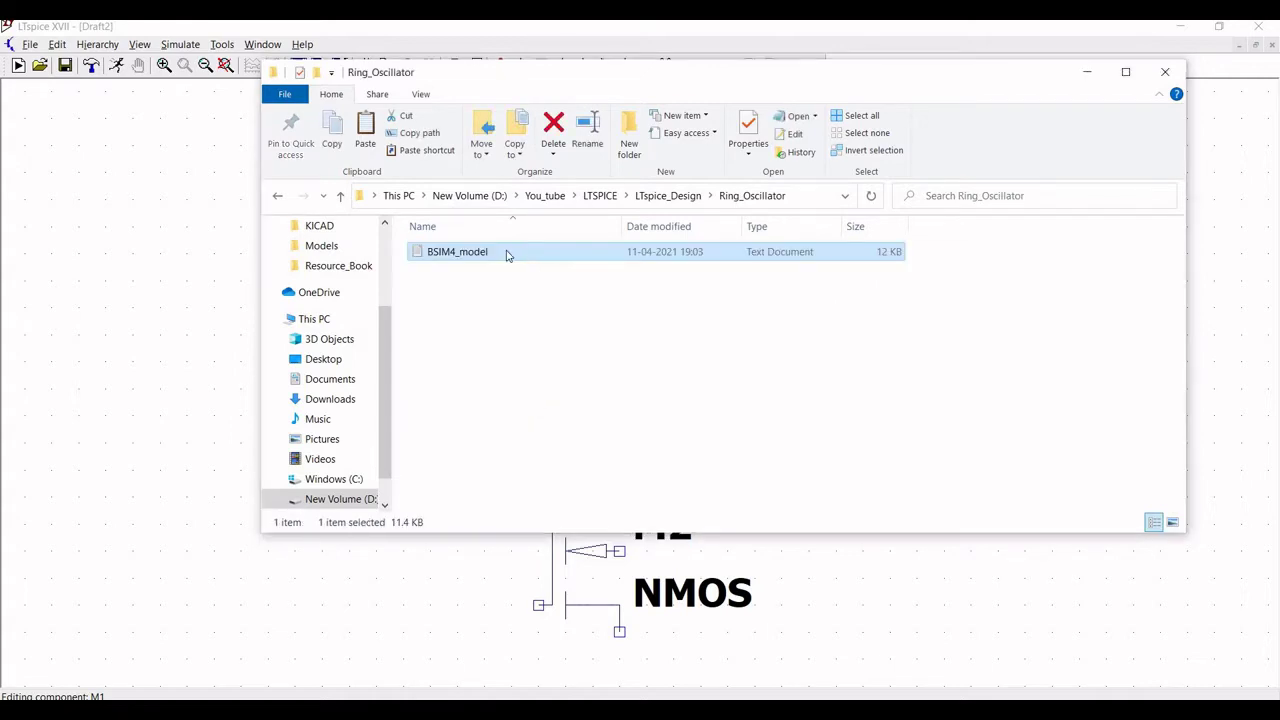
# Open the copied BSIM4_model file in Notepad and copy the PMOS model name P_50n from its .model line.
pyautogui.doubleClick(537, 260)
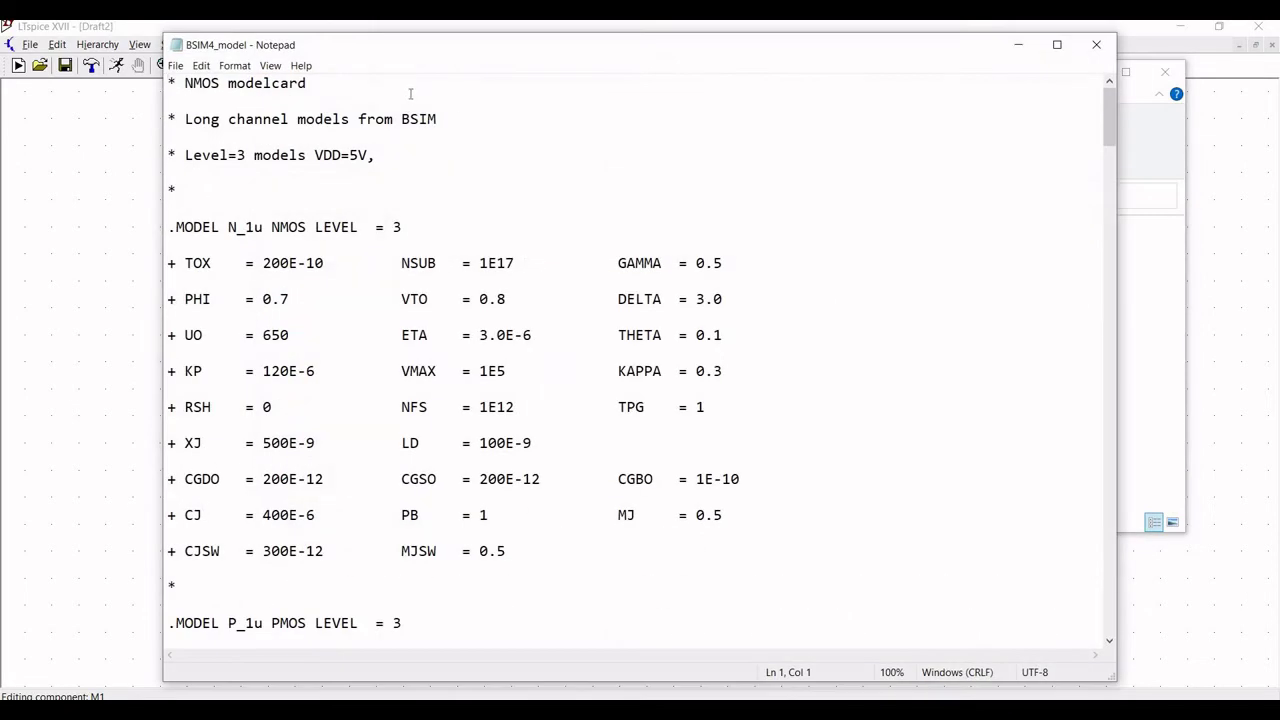
pyautogui.scroll(-18, 407, 100)
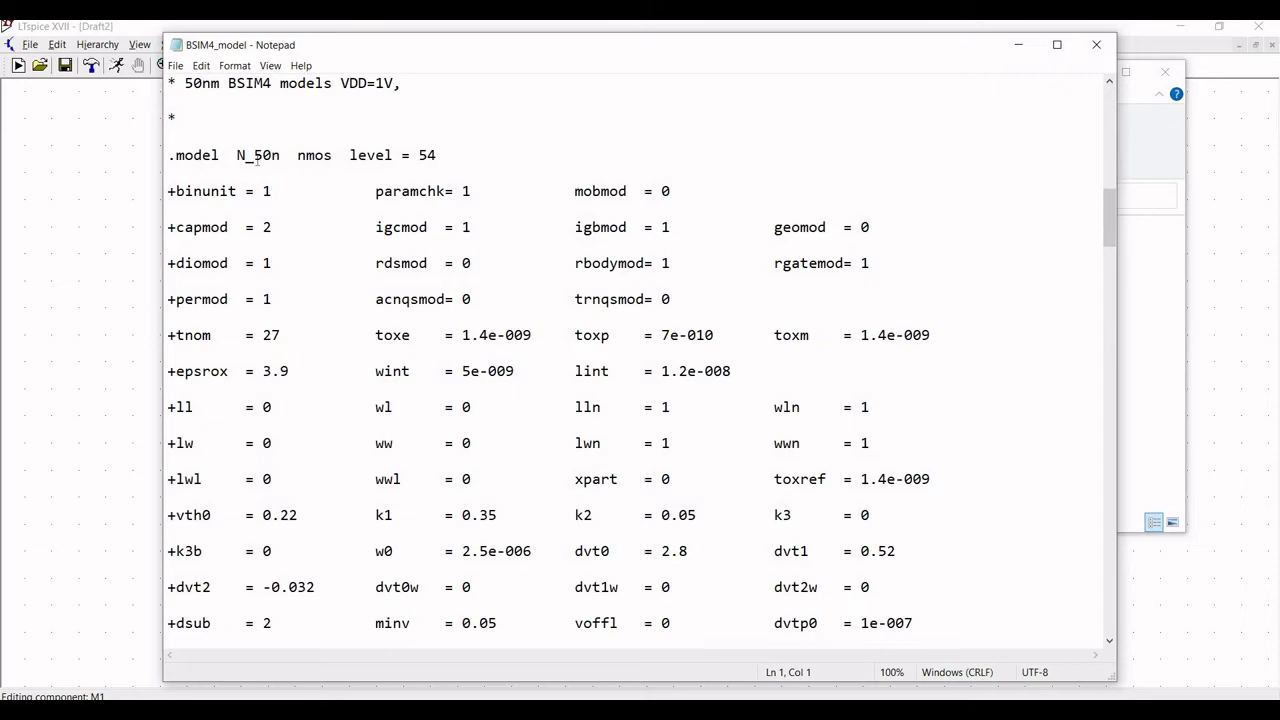
pyautogui.scroll(-8, 434, 155)
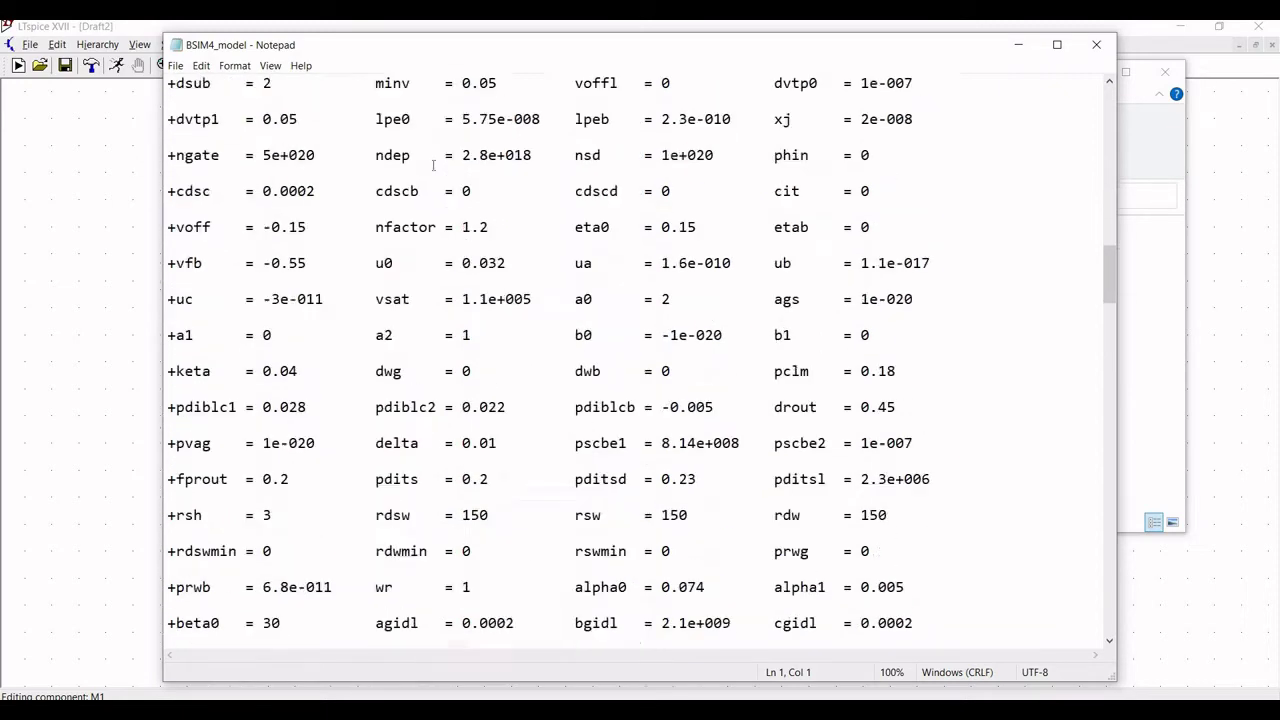
pyautogui.scroll(-14, 434, 165)
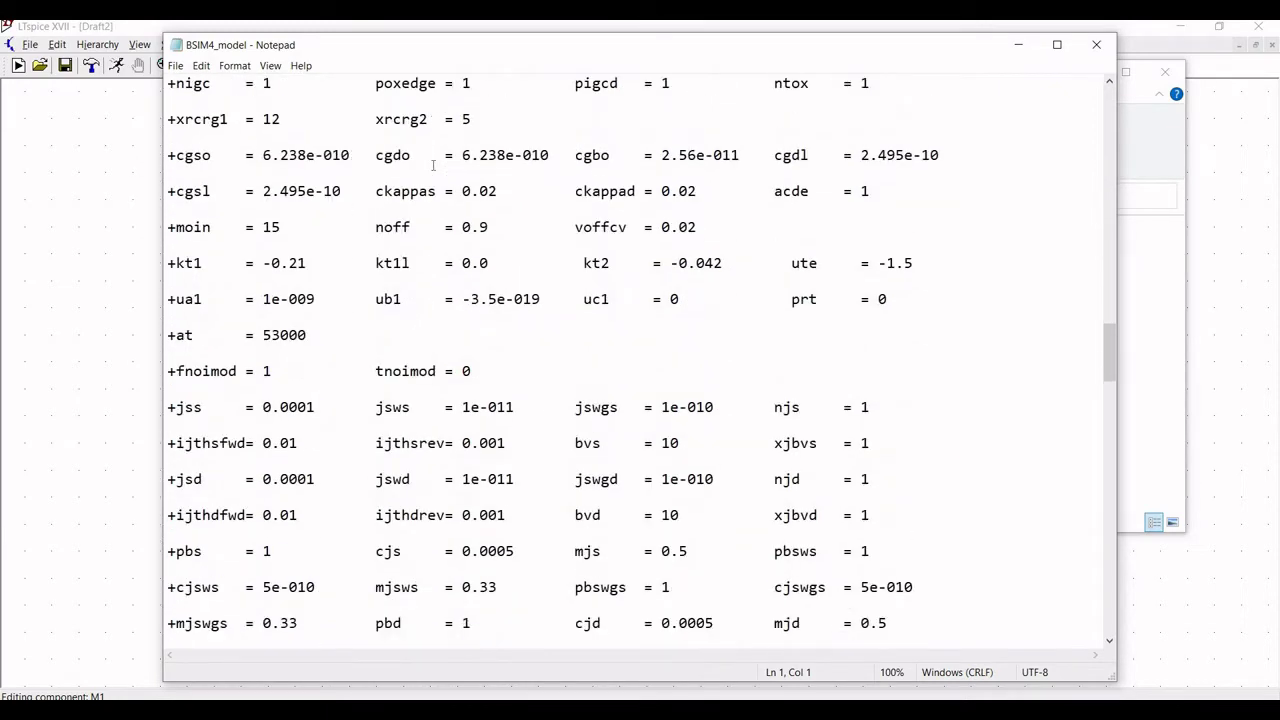
pyautogui.scroll(-4, 434, 165)
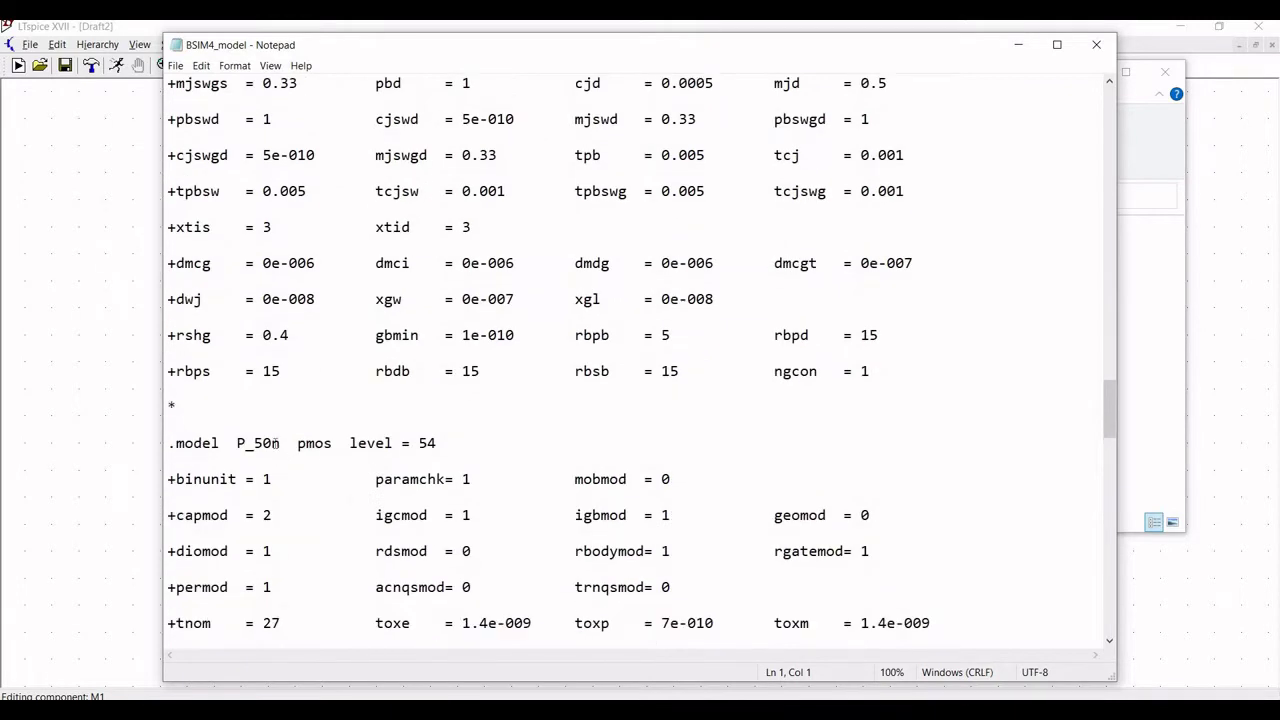
pyautogui.moveTo(282, 443); pyautogui.dragTo(236, 443)
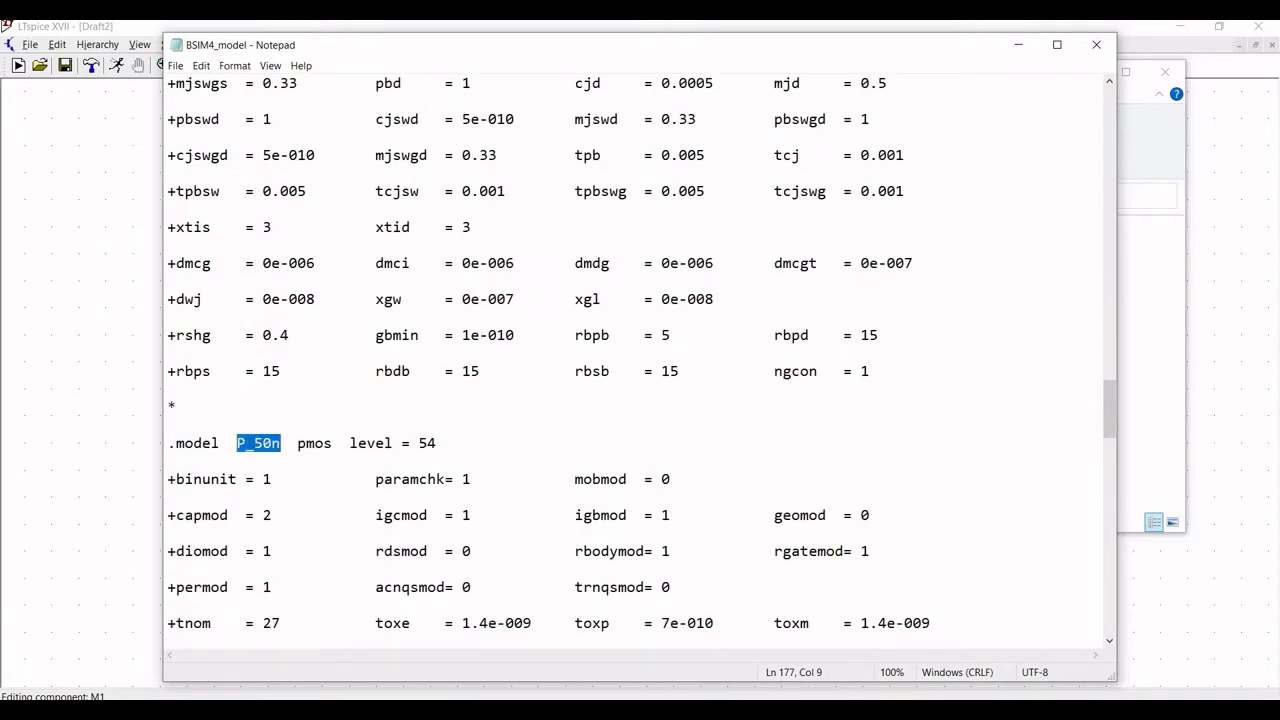
pyautogui.rightClick(252, 446)
pyautogui.click(292, 489)
# Return to LTspice and replace the PMOS transistor M1's model name with the copied P_50n.
pyautogui.click(1021, 46)
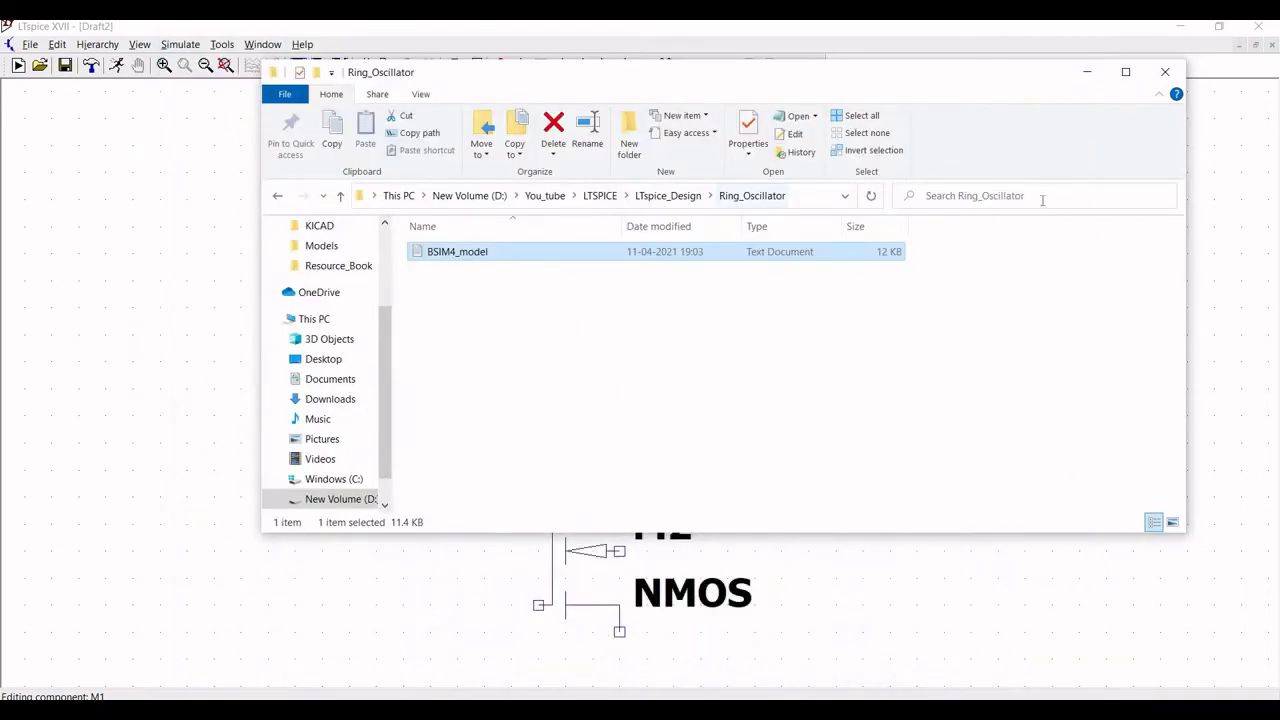
pyautogui.click(1087, 72)
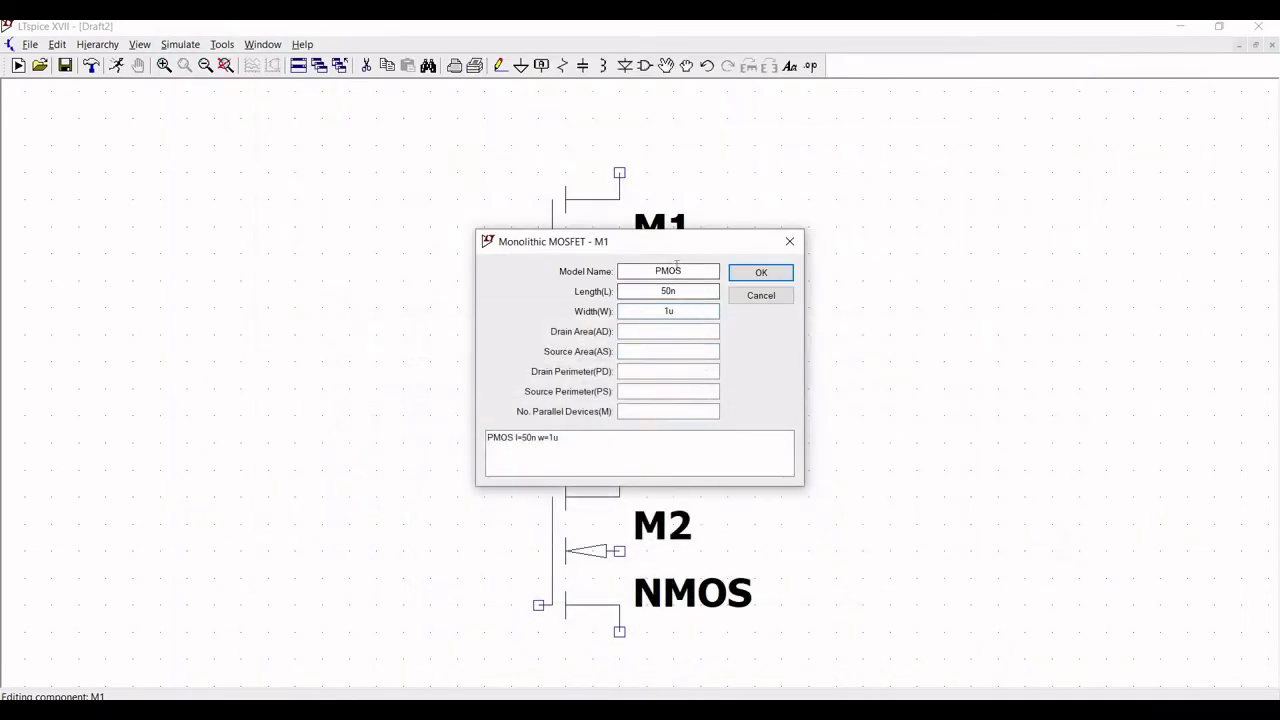
pyautogui.moveTo(684, 270); pyautogui.dragTo(635, 276)
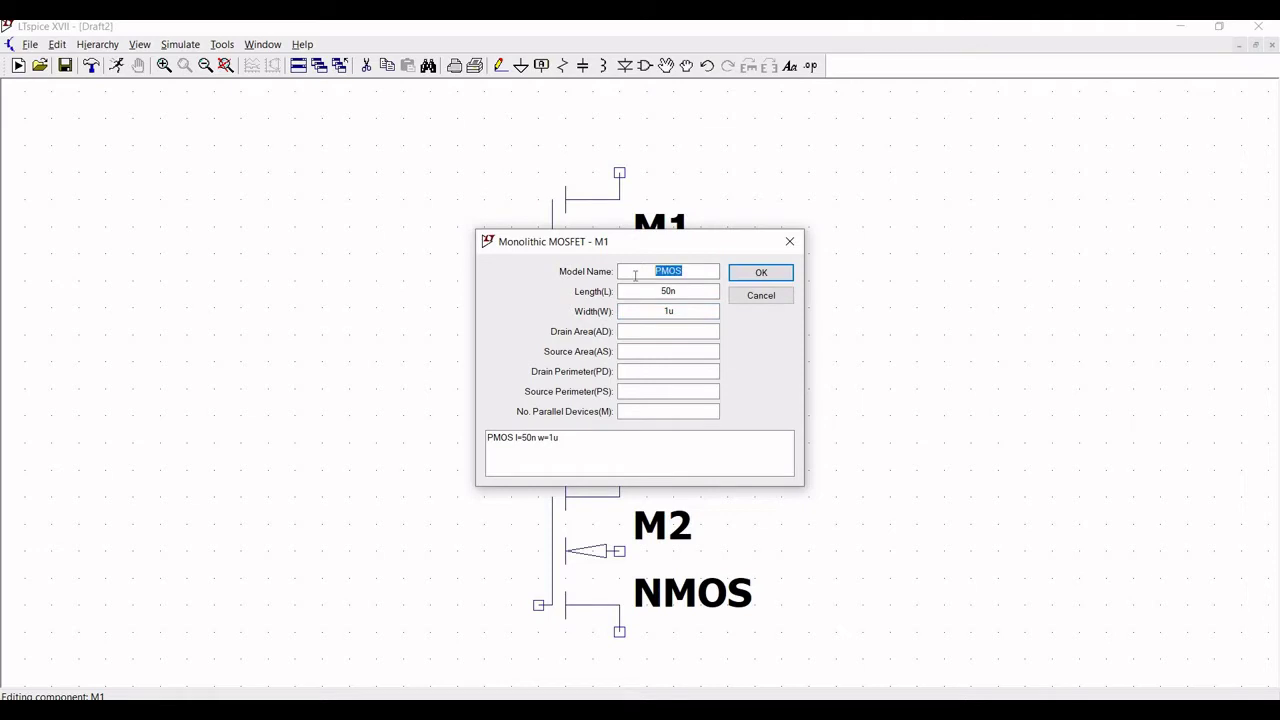
pyautogui.hotkey('ctrl', 'v')
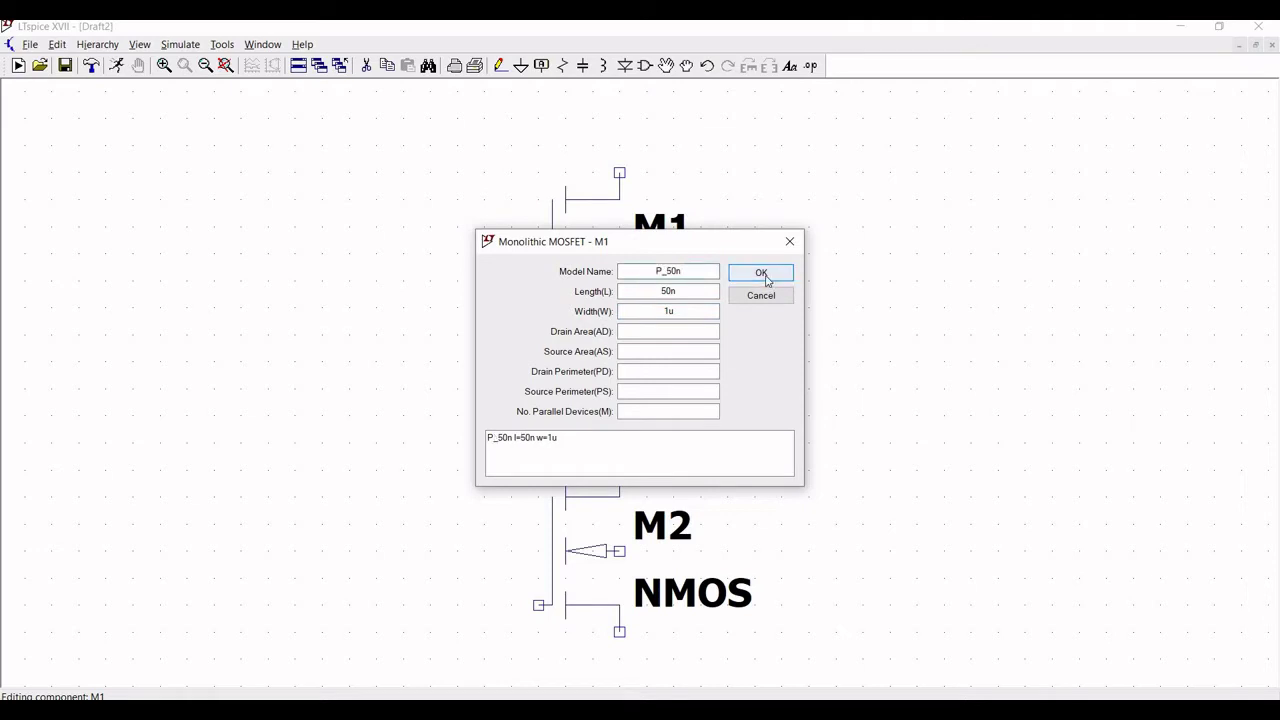
pyautogui.click(766, 279)
# Set the NMOS transistor M2's length to 50n.
pyautogui.rightClick(598, 552)
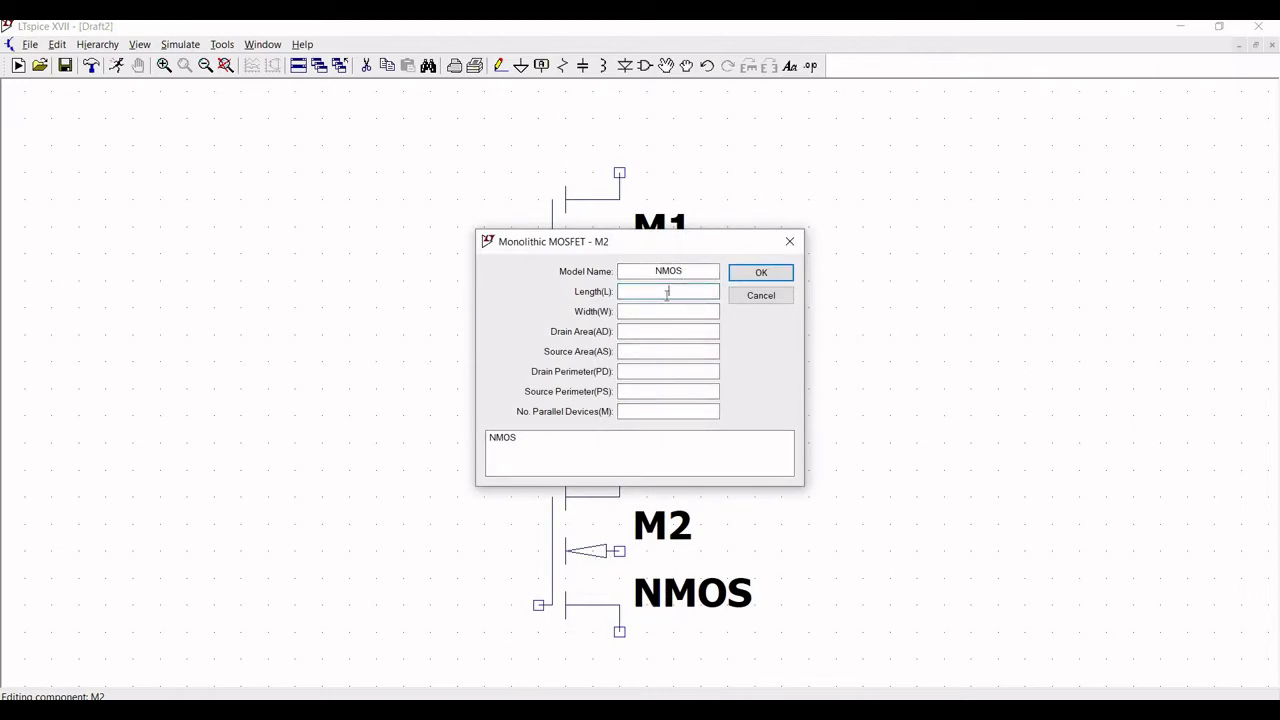
pyautogui.write('50n')
pyautogui.click(665, 309)
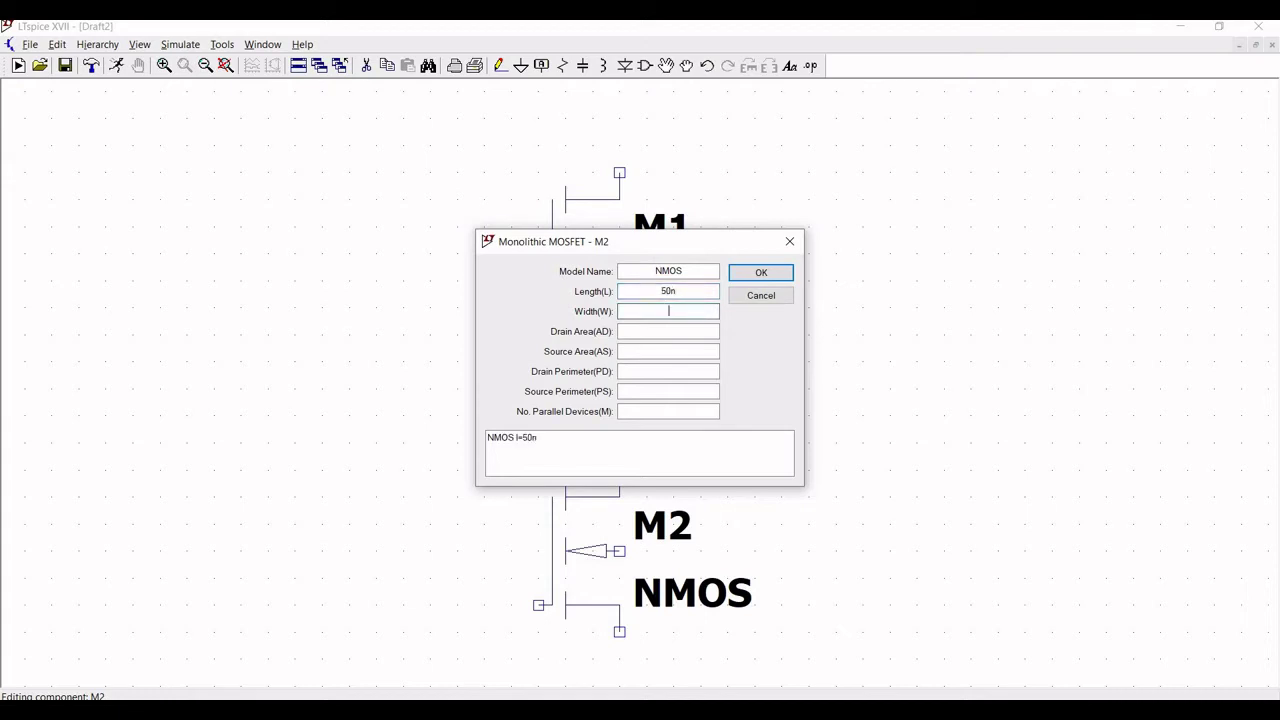
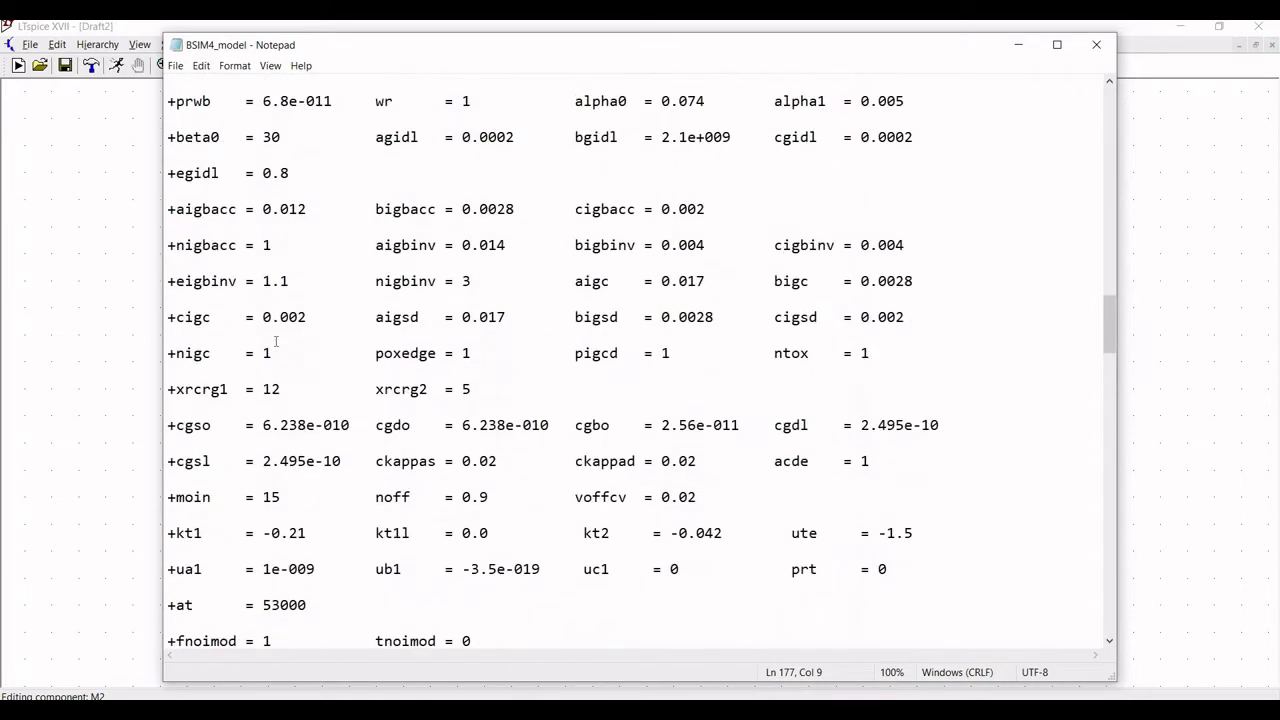
# Copy the NMOS model name N_50n from the BSIM4_model file and set it as transistor M2's model name in LTspice.
pyautogui.scroll(4, 276, 341)
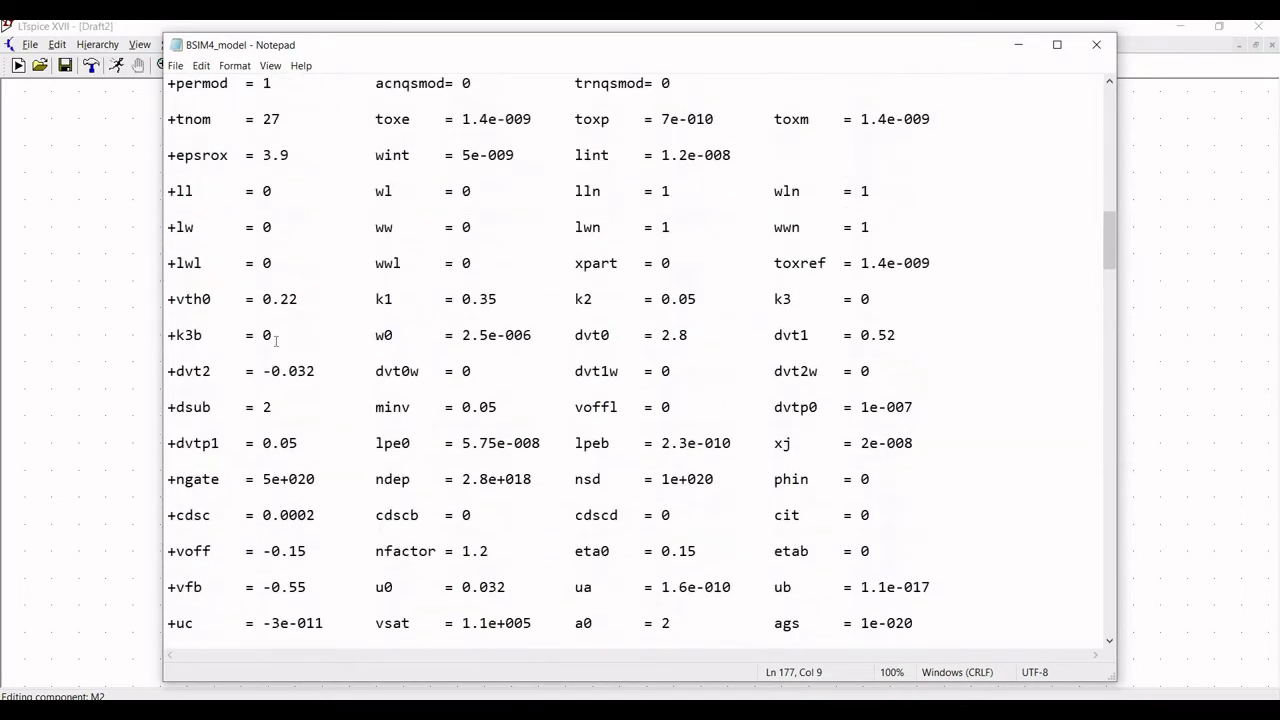
pyautogui.moveTo(289, 155); pyautogui.dragTo(241, 160)
pyautogui.rightClick(245, 164)
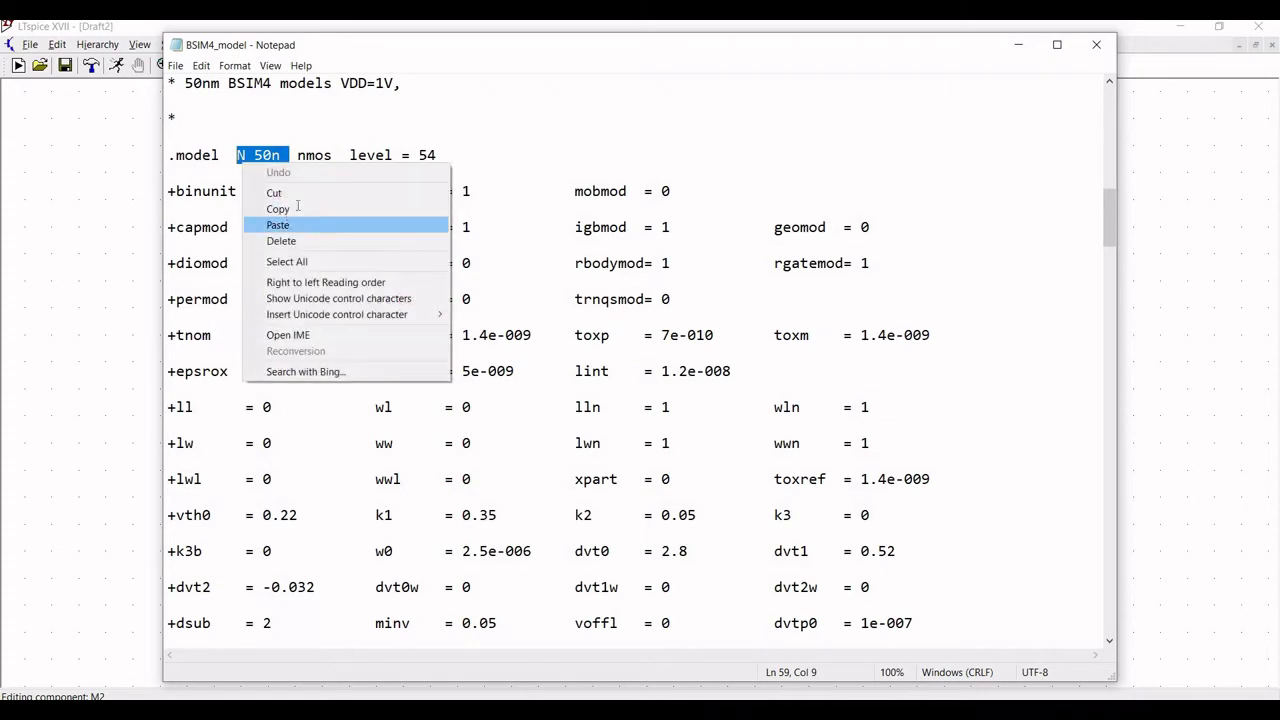
pyautogui.click(290, 209)
pyautogui.click(1030, 48)
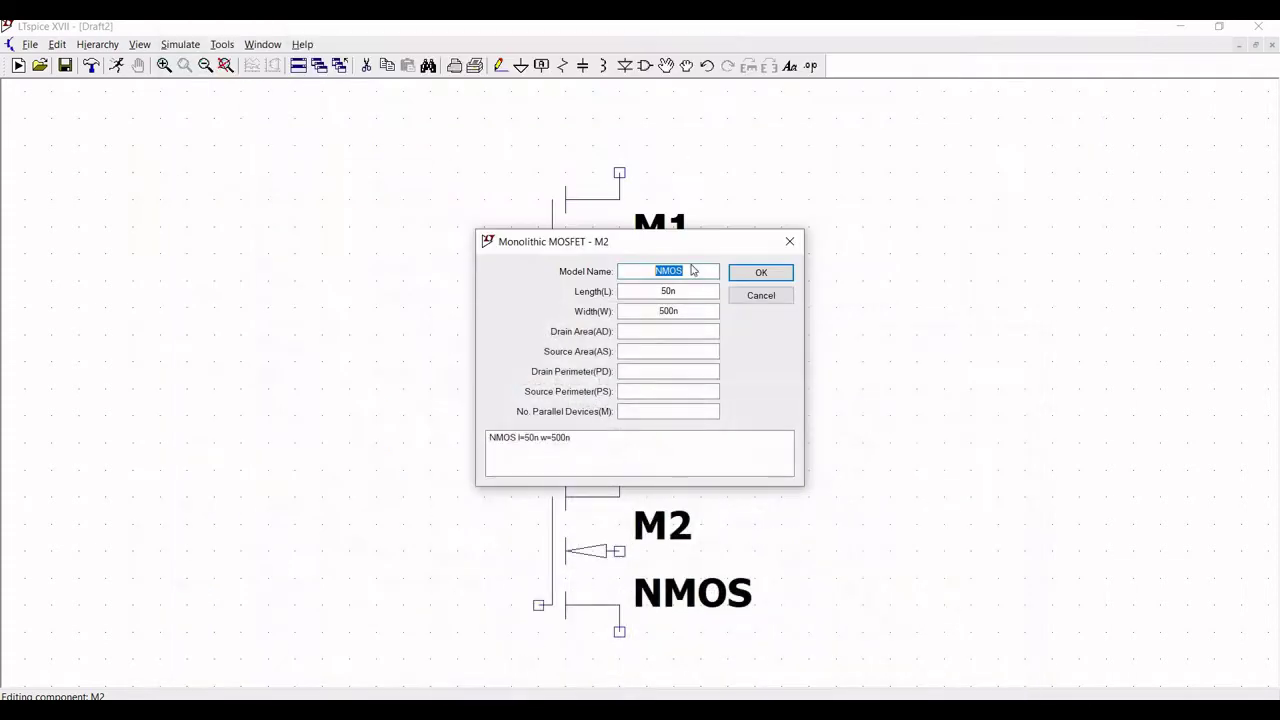
pyautogui.hotkey('ctrl', 'v')
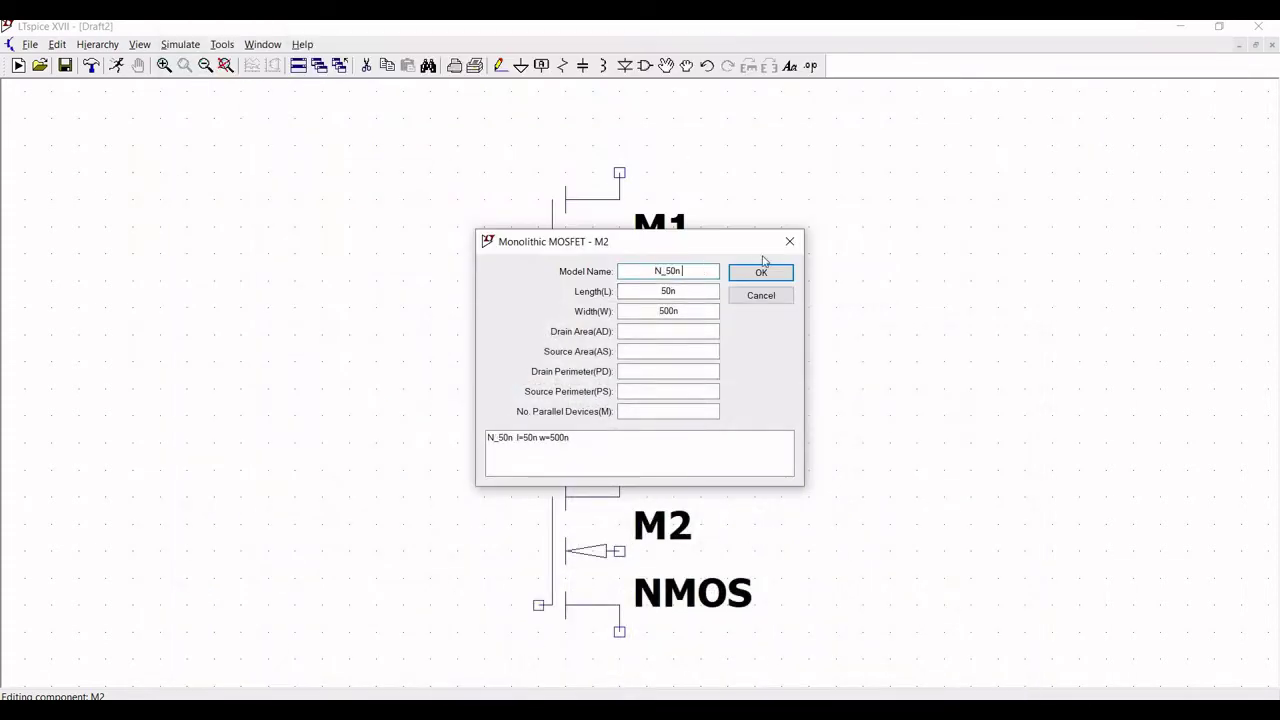
pyautogui.click(762, 272)
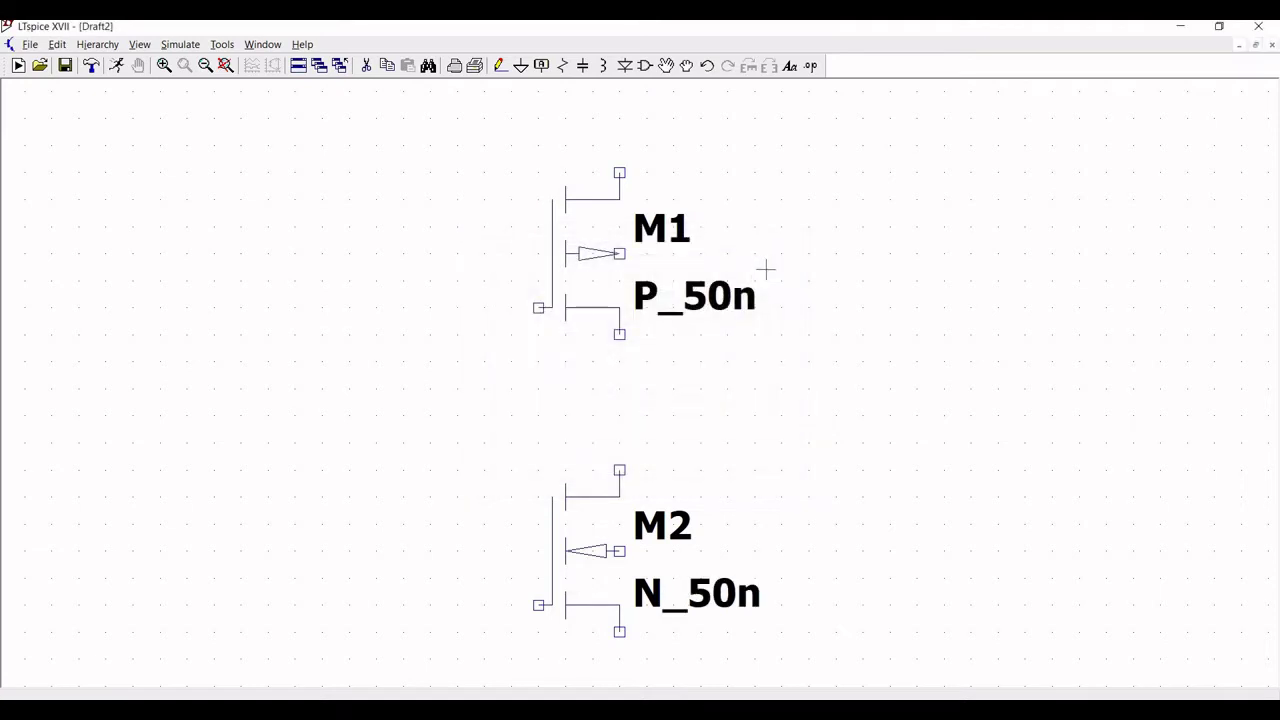
# Wire the lower terminal of PMOS M1 straight down to the upper terminal of NMOS M2.
pyautogui.click(502, 68)
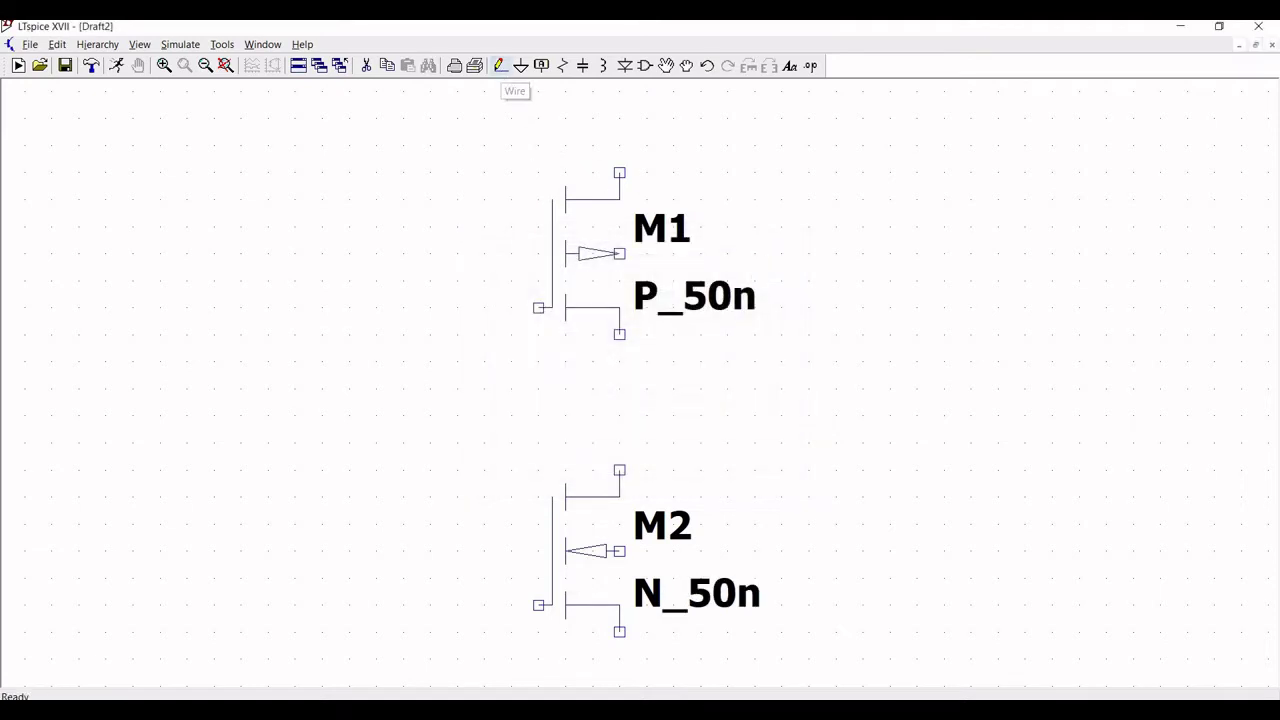
pyautogui.click(619, 335)
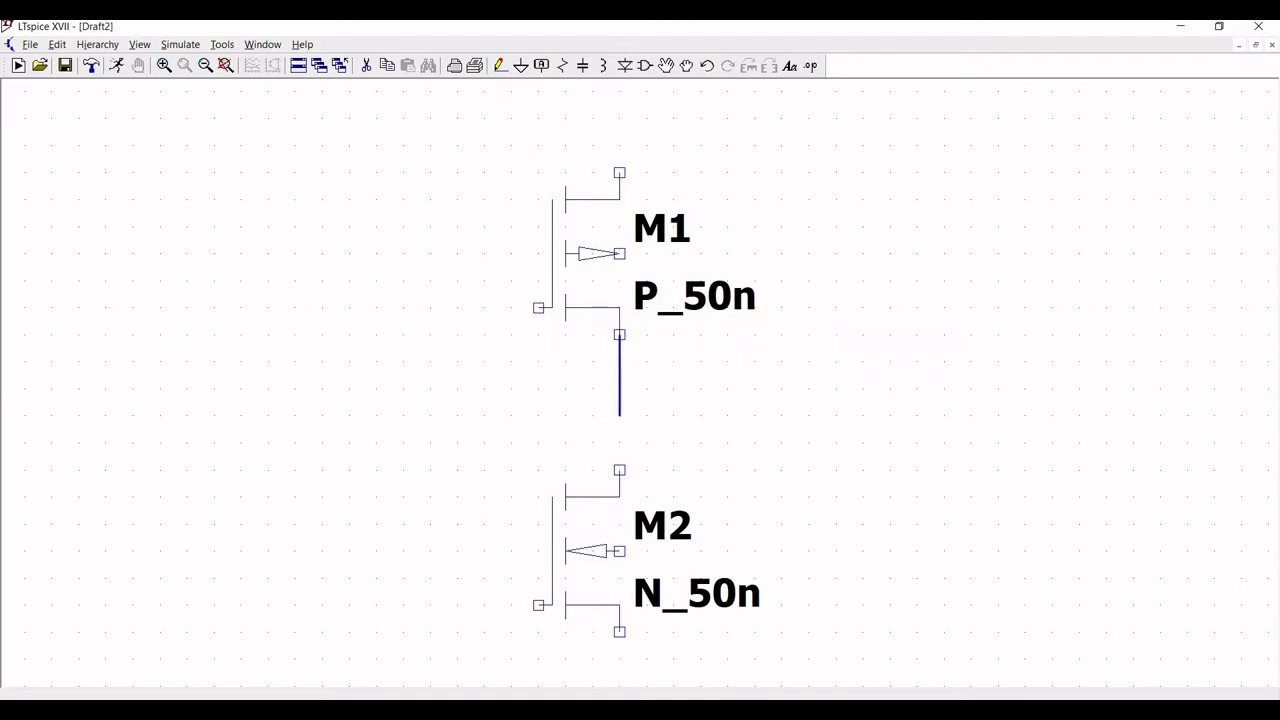
pyautogui.click(619, 470)
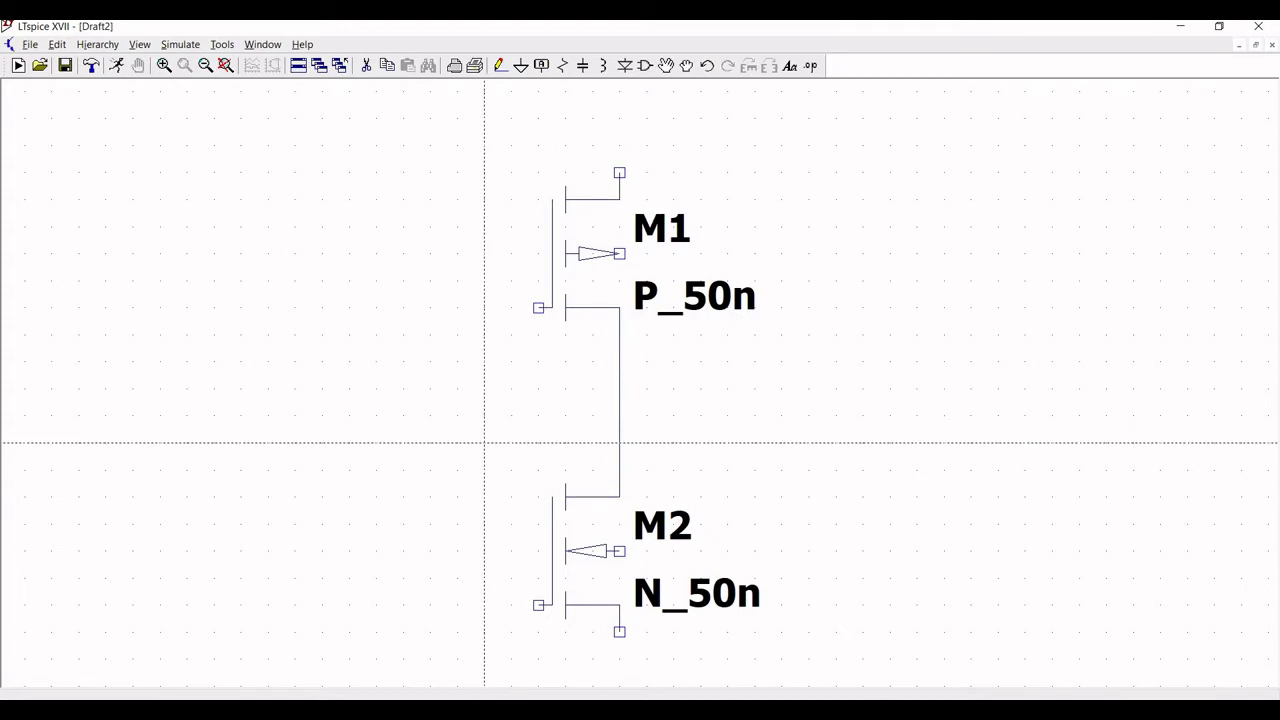
# Connect the gates of M1 and M2 with a wire running down the left side of the transistors.
pyautogui.click(538, 307)
pyautogui.click(484, 307)
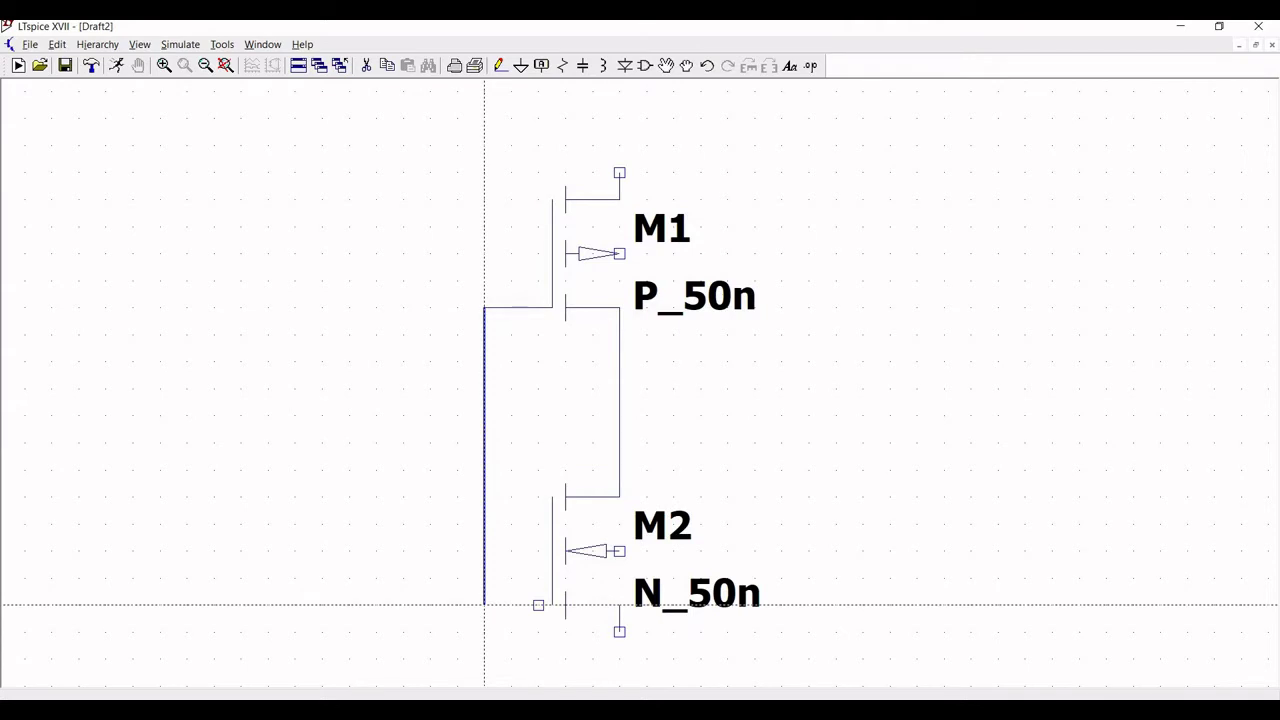
pyautogui.click(484, 604)
pyautogui.press('Escape')
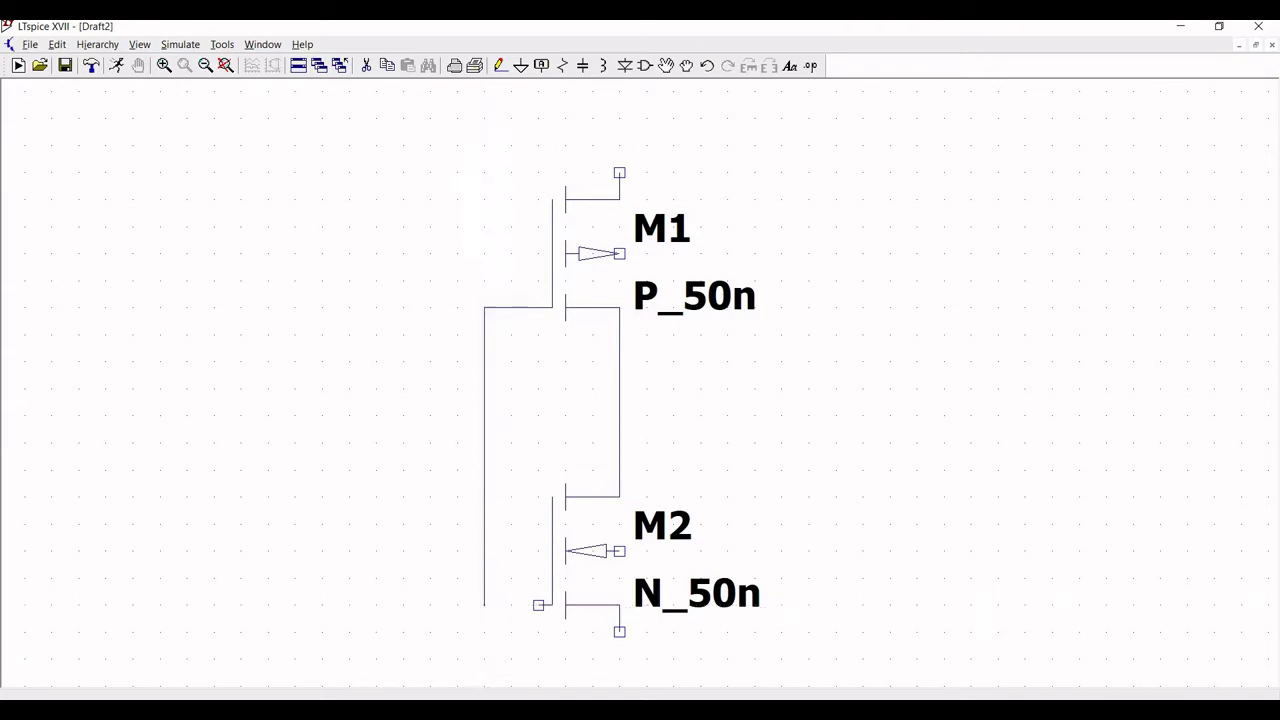
pyautogui.click(552, 604)
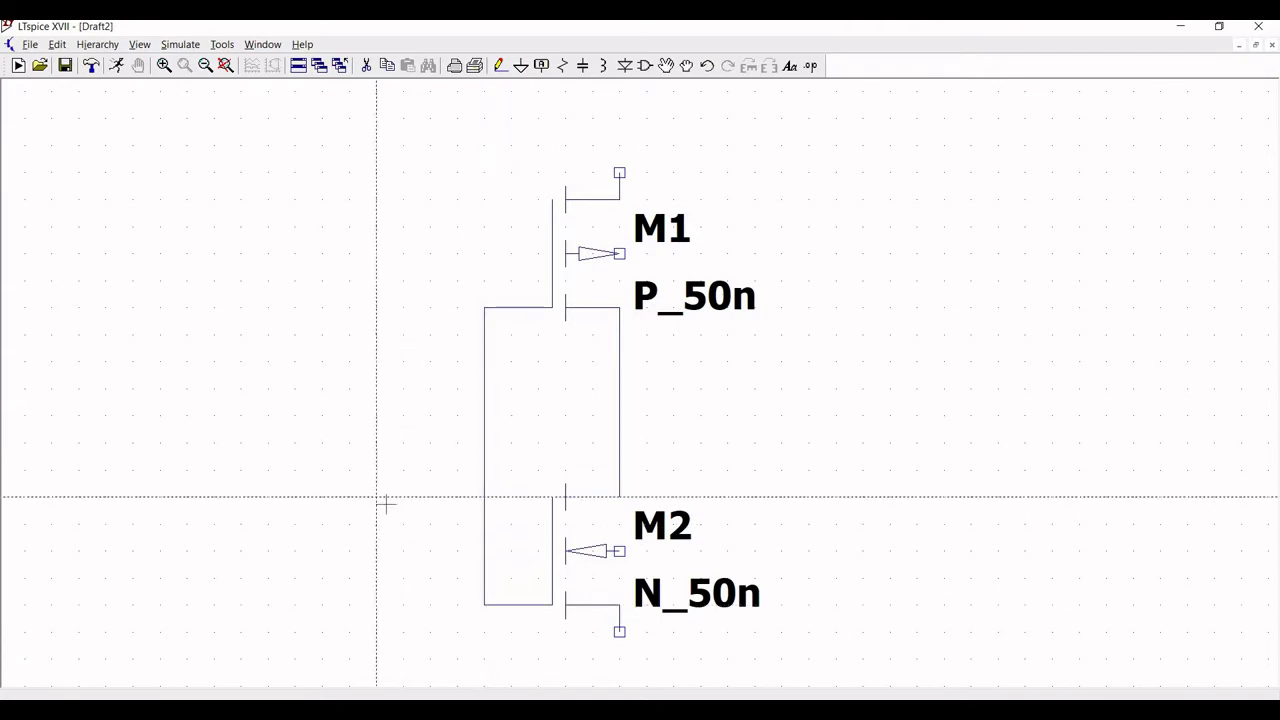
pyautogui.press('Escape')
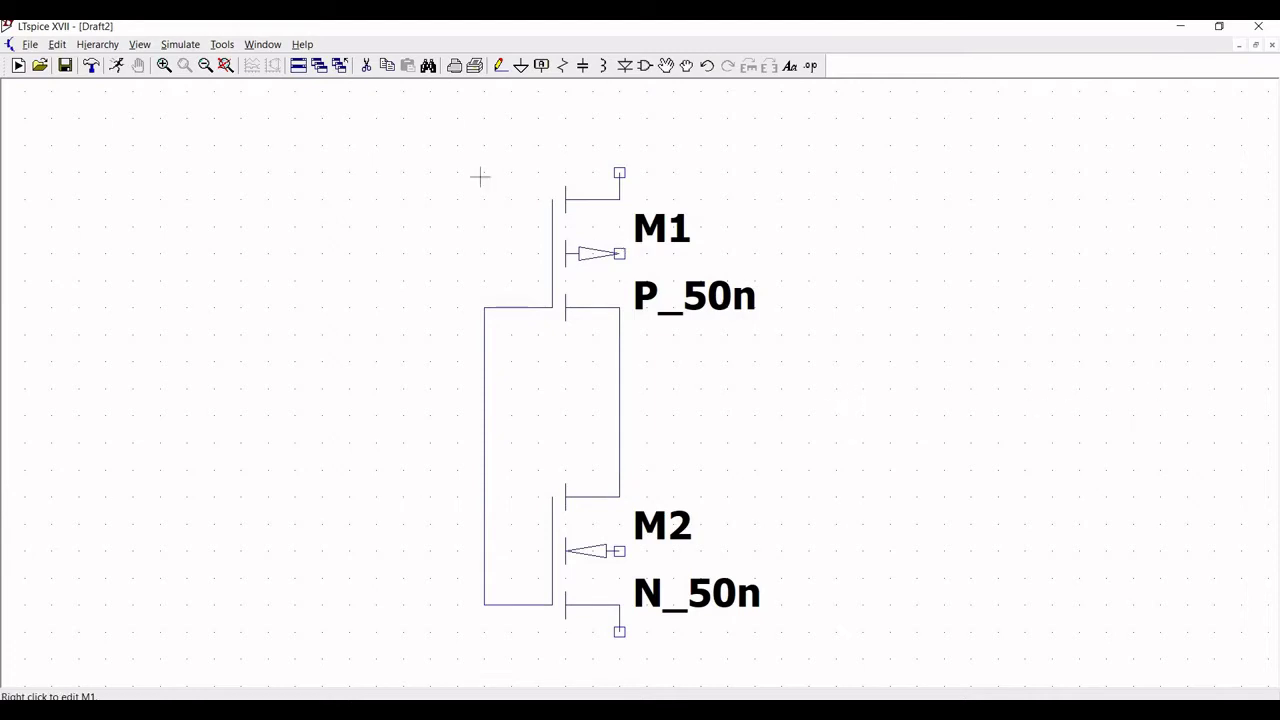
# Place one voltage source component to the left of the two transistors.
pyautogui.click(645, 67)
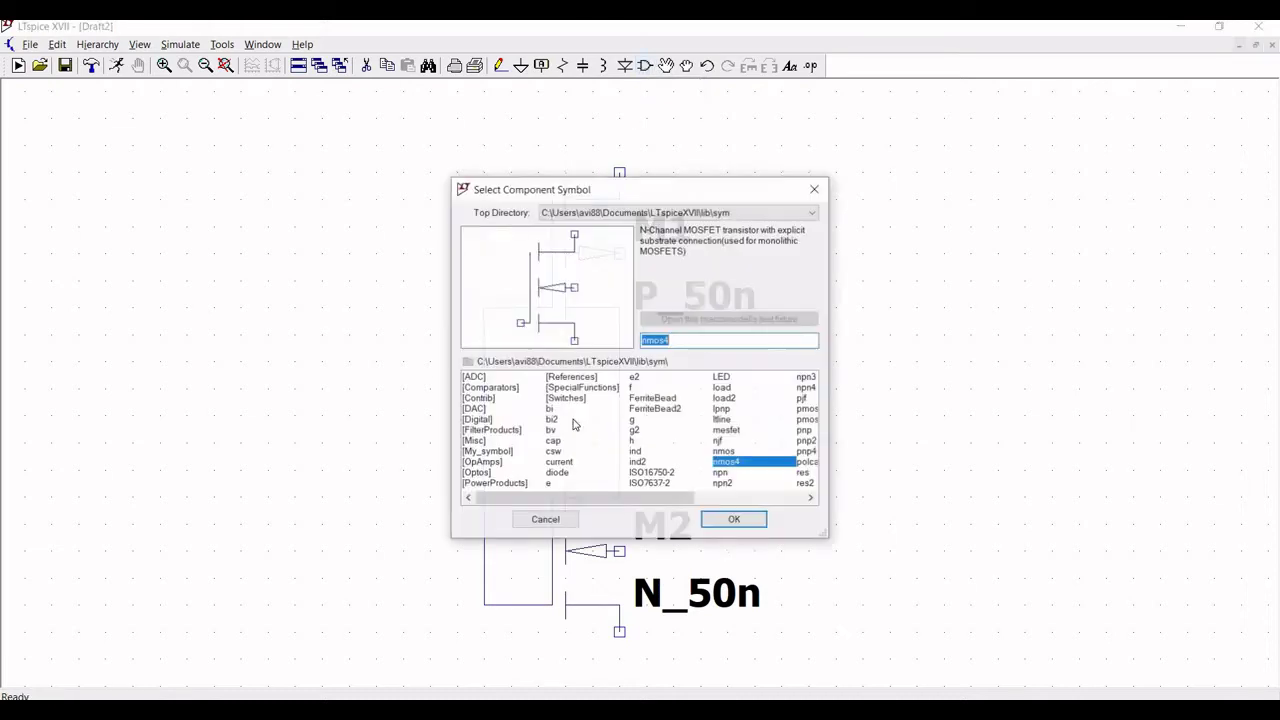
pyautogui.write('voltage')
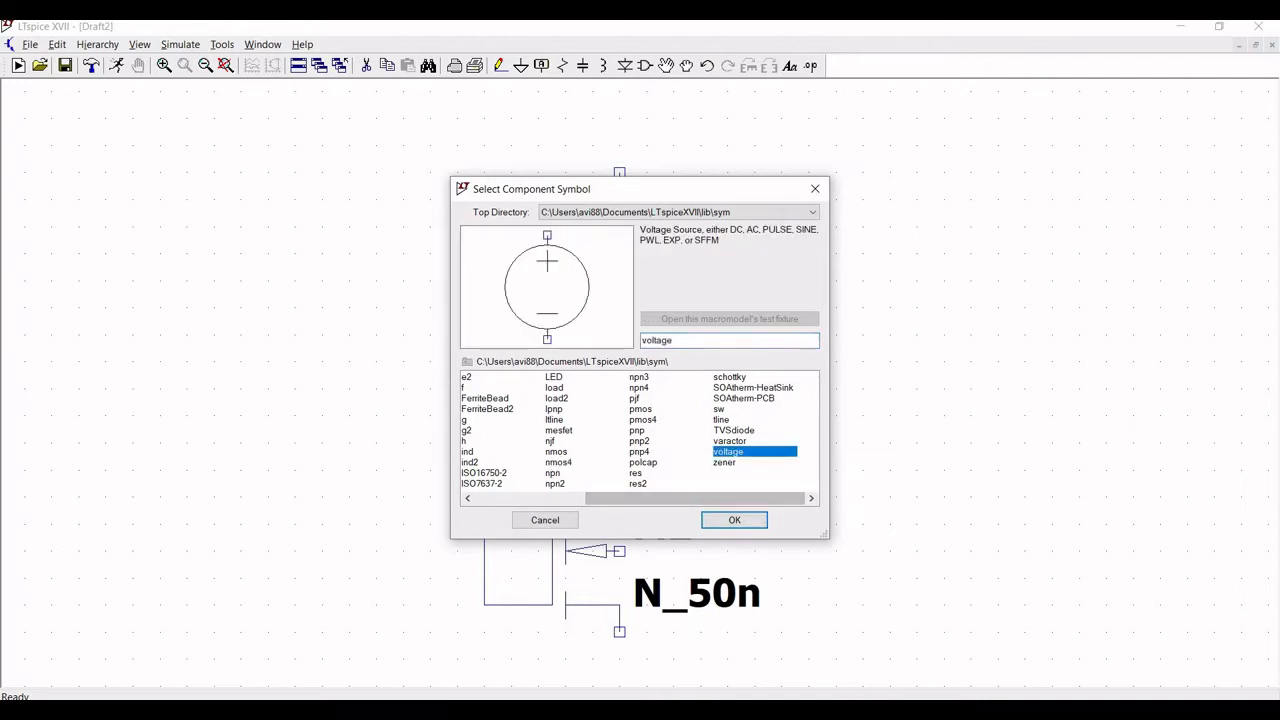
pyautogui.click(733, 520)
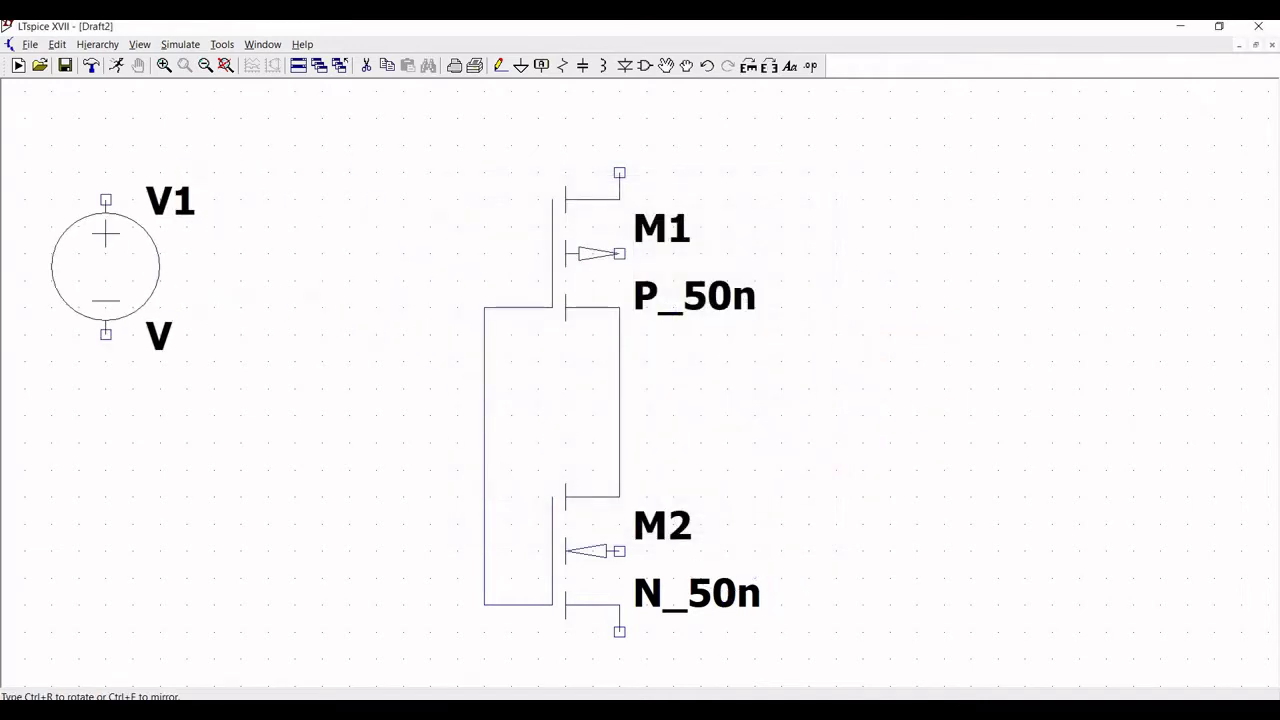
pyautogui.click(133, 294)
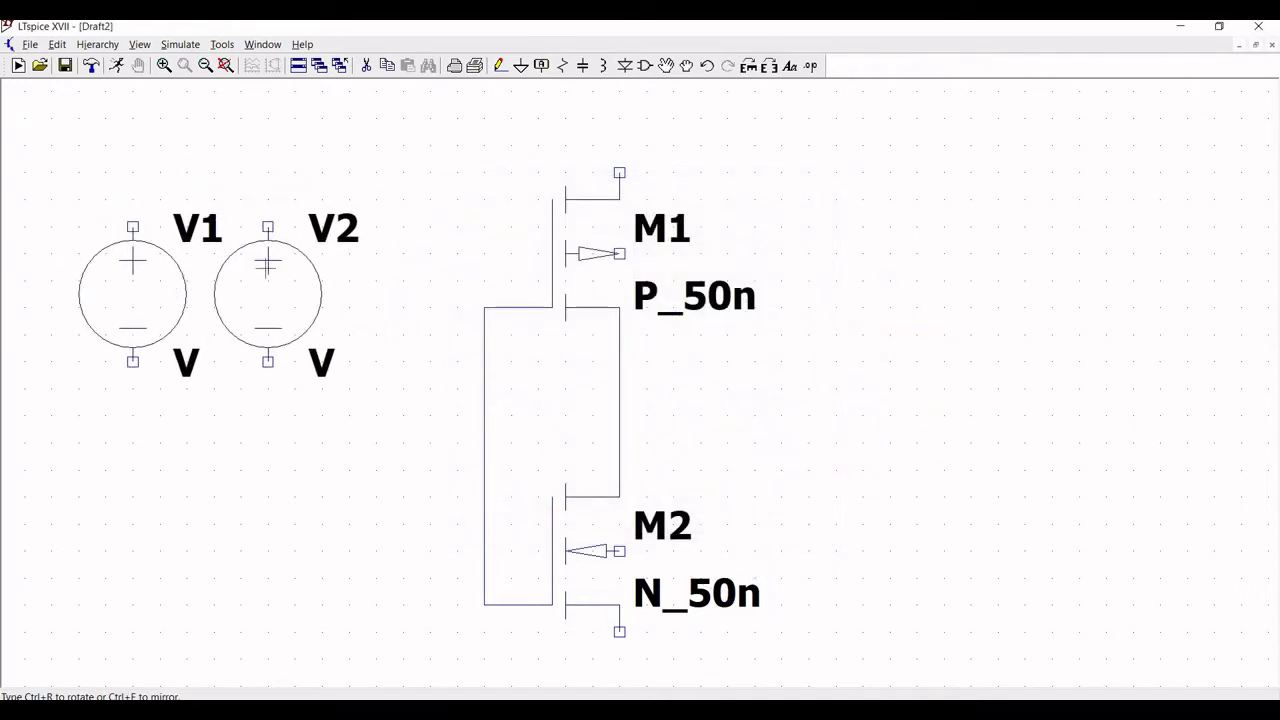
pyautogui.press('Escape')
# Set the voltage source's DC value to 1 V and rename the source VDD.
pyautogui.rightClick(146, 275)
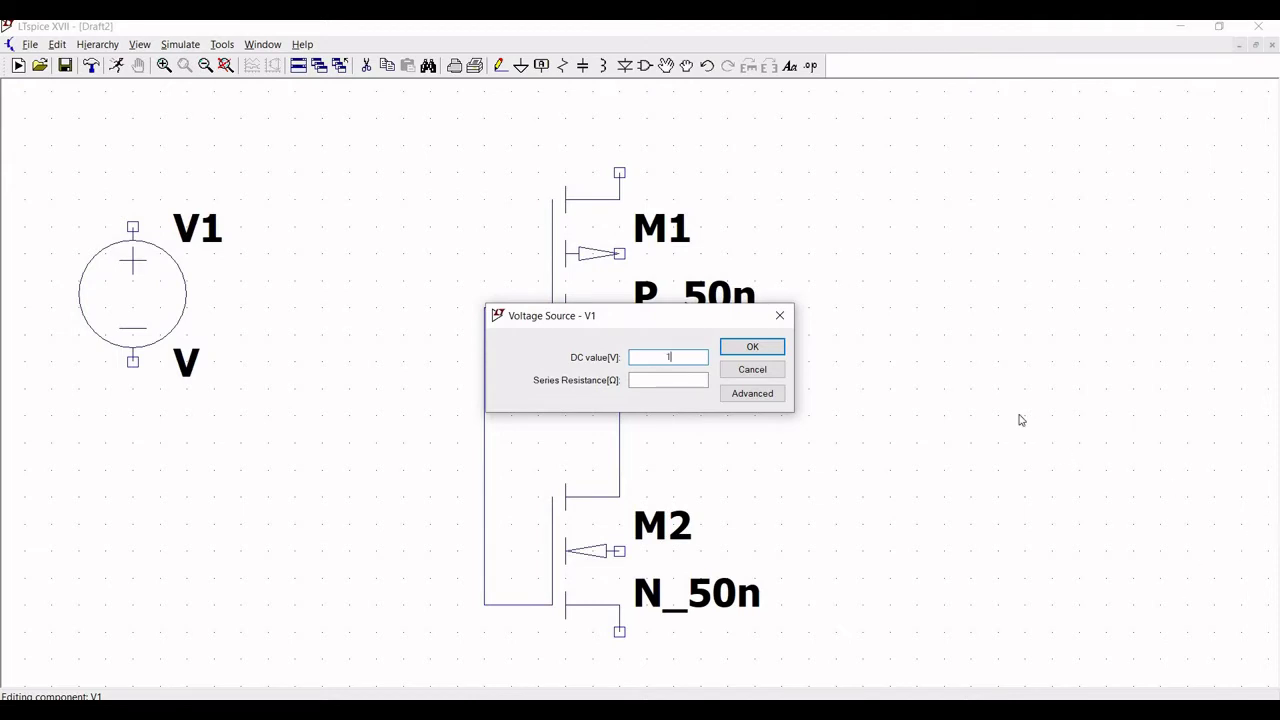
pyautogui.click(757, 348)
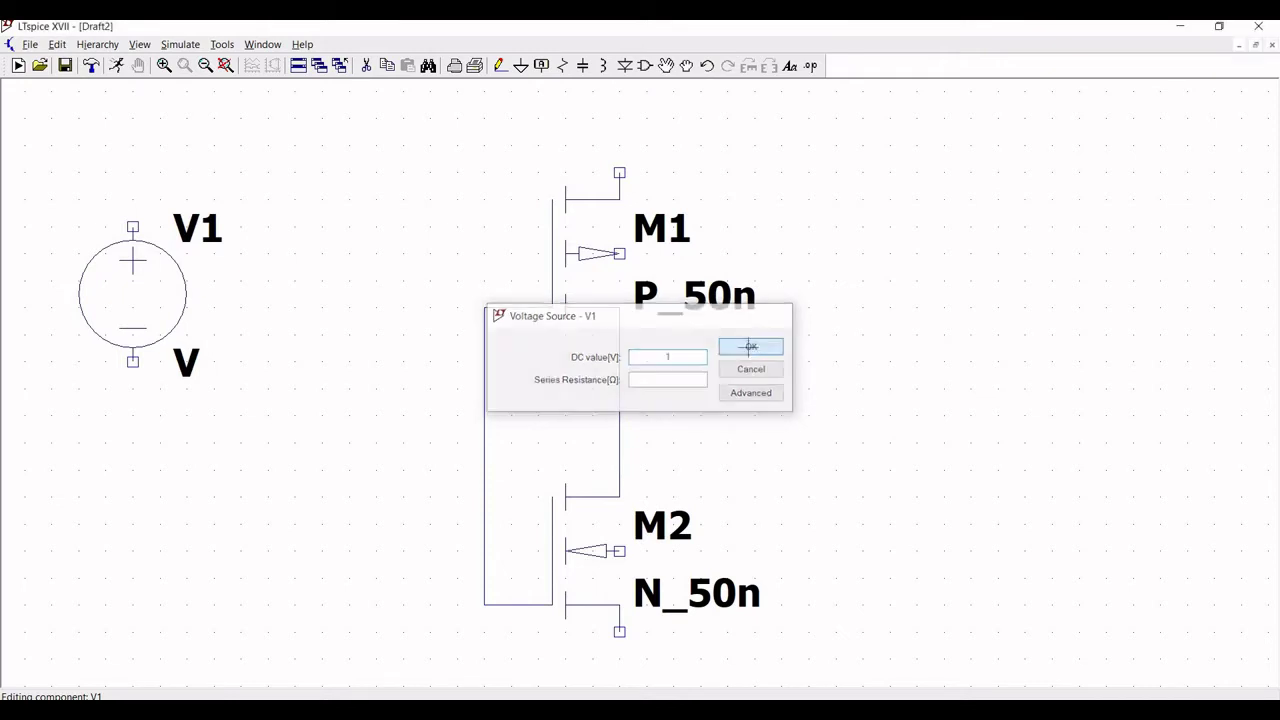
pyautogui.rightClick(196, 228)
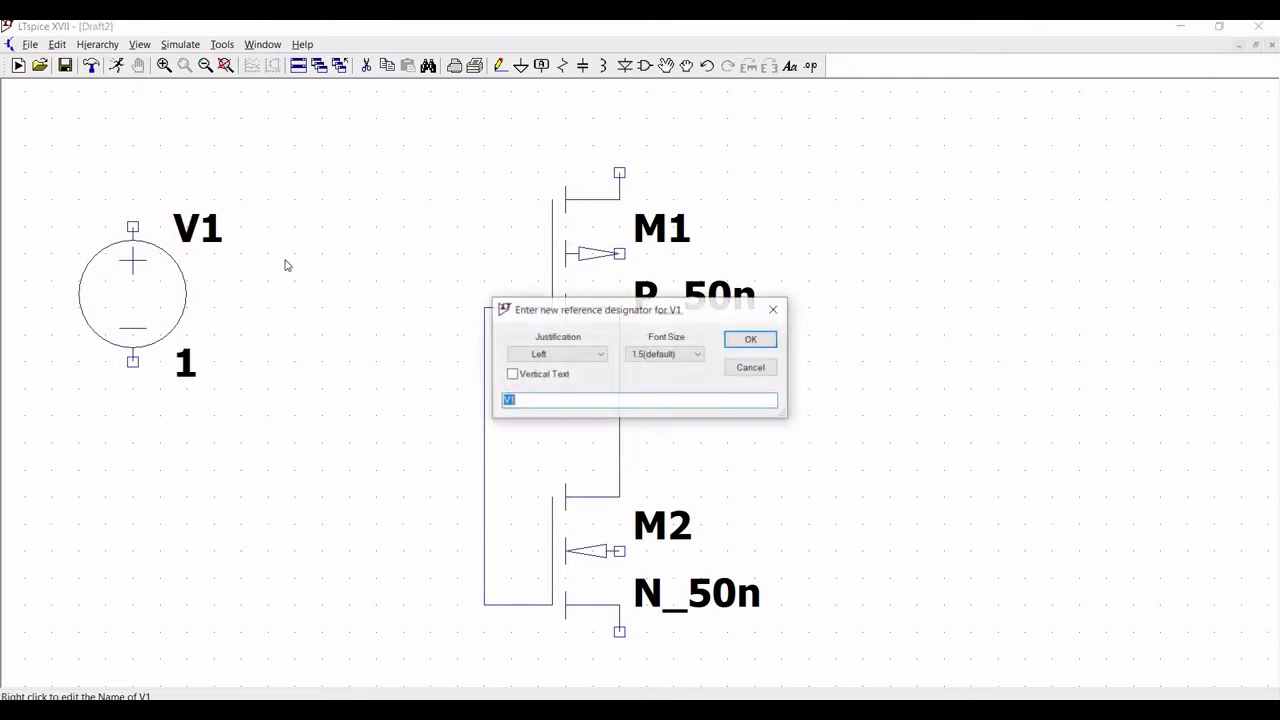
pyautogui.write('V')
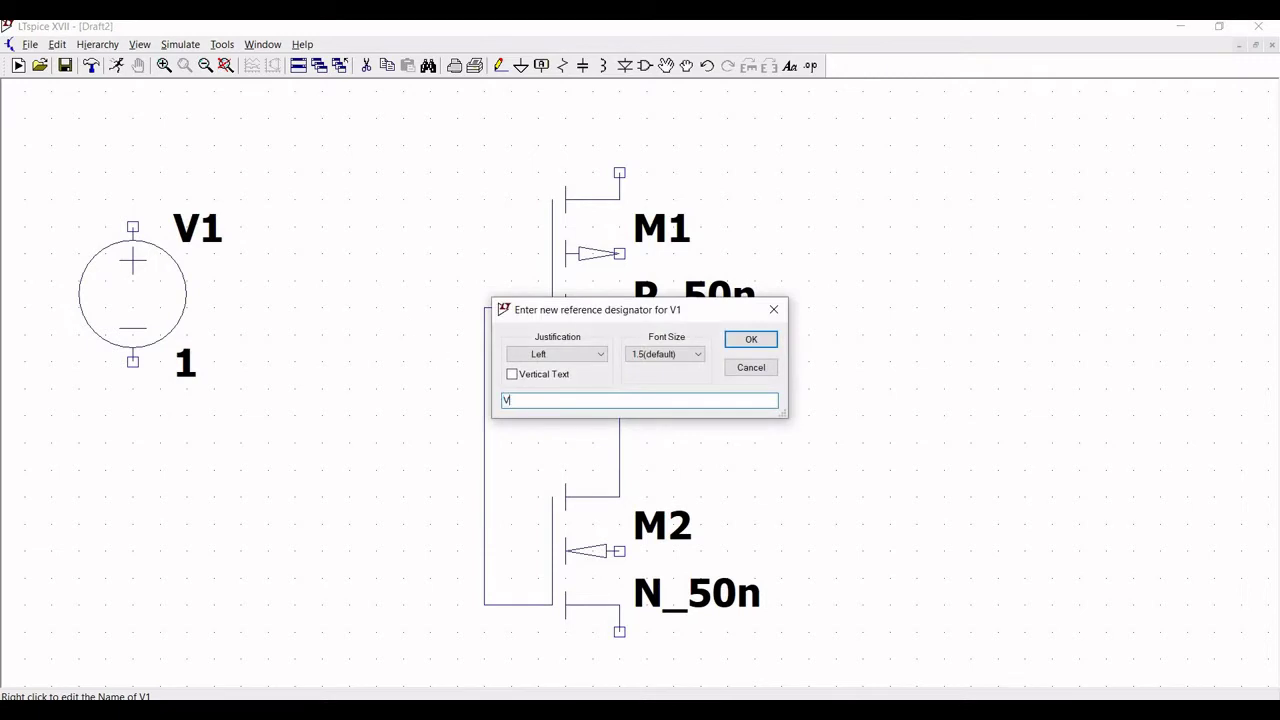
pyautogui.write('DD')
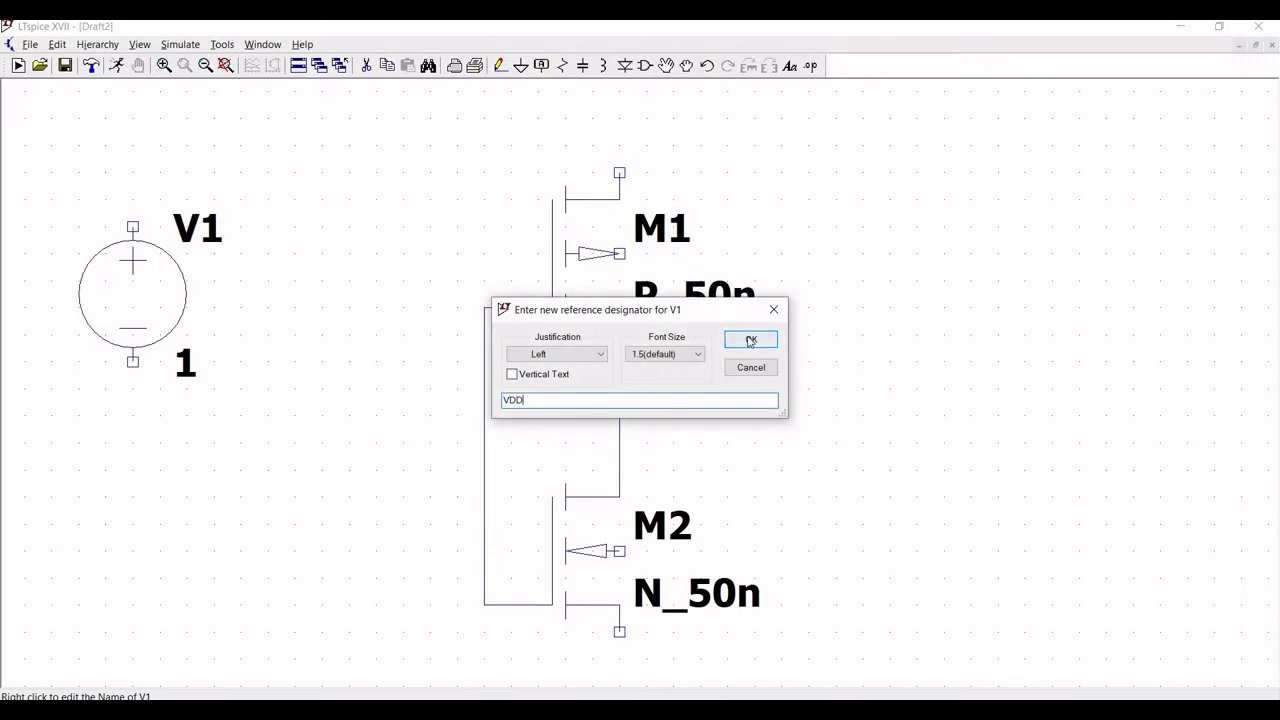
pyautogui.press('Return')
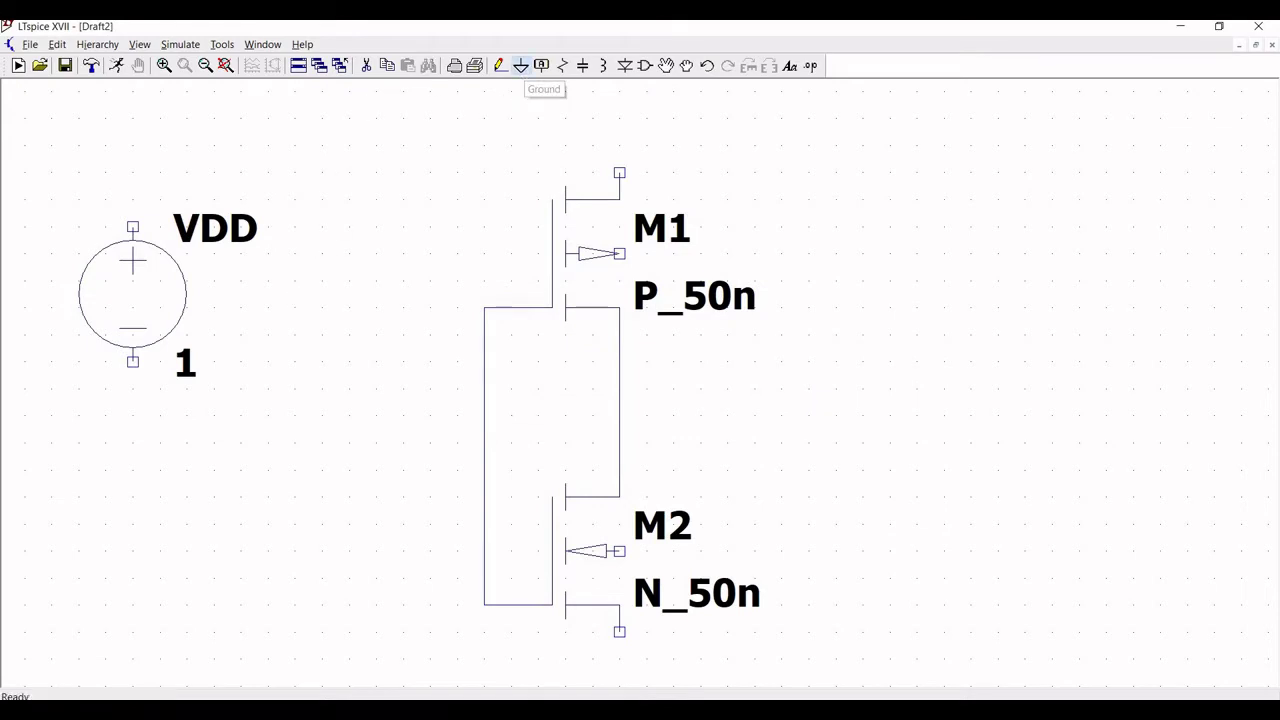
# Place one ground symbol below the VDD source and another below transistor M2.
pyautogui.click(521, 65)
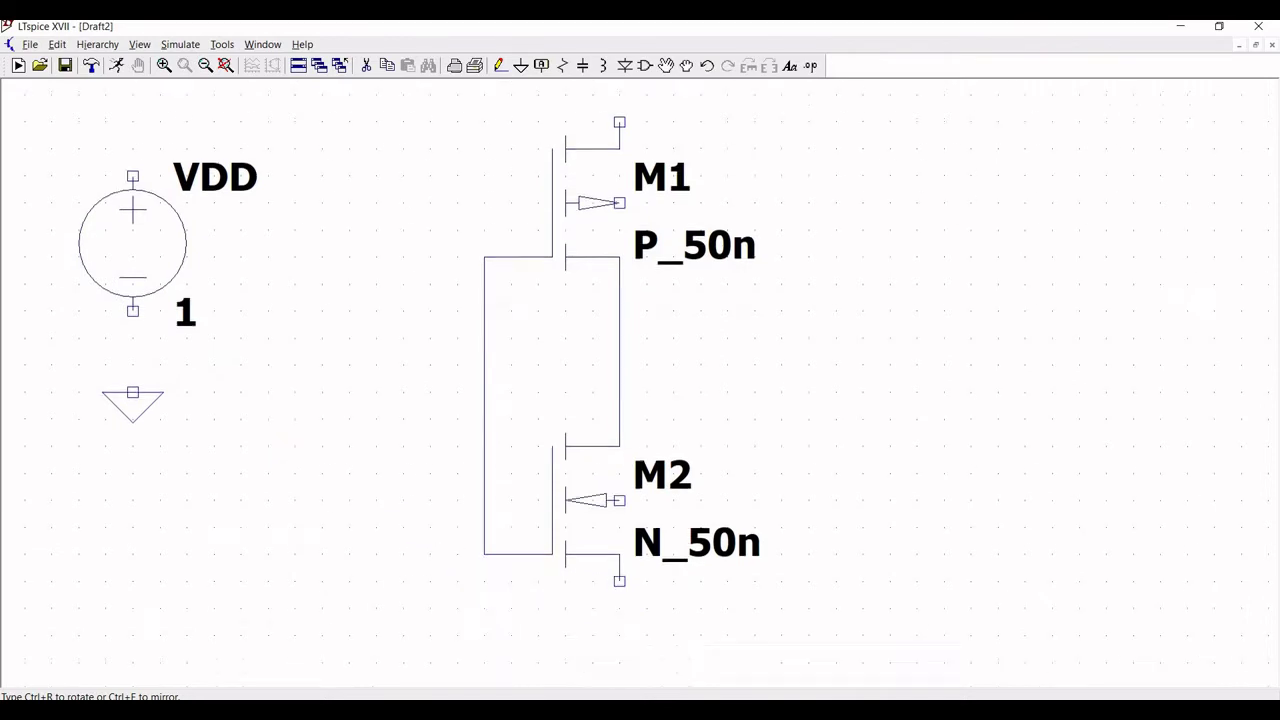
pyautogui.click(619, 257)
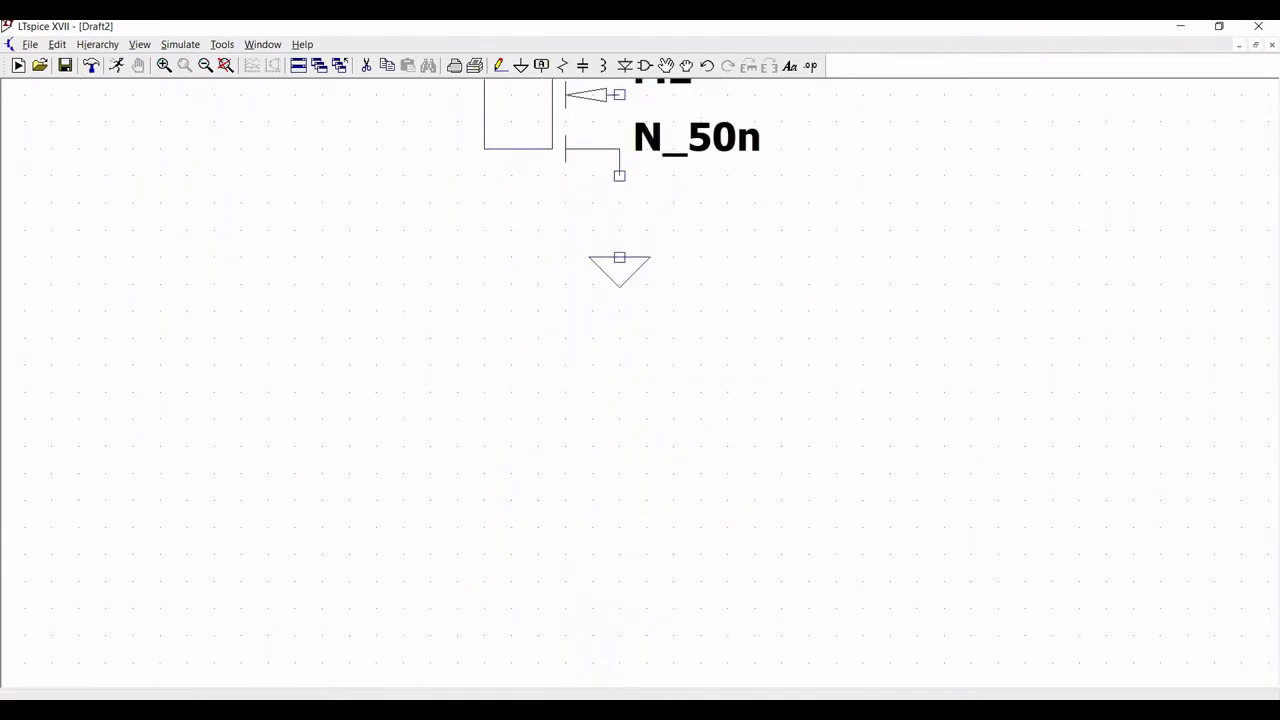
pyautogui.press('Escape')
# Wire the negative terminal of the VDD source to the ground symbol below it.
pyautogui.press('Up')
pyautogui.press('Up')
pyautogui.press('Up')
pyautogui.press('Up')
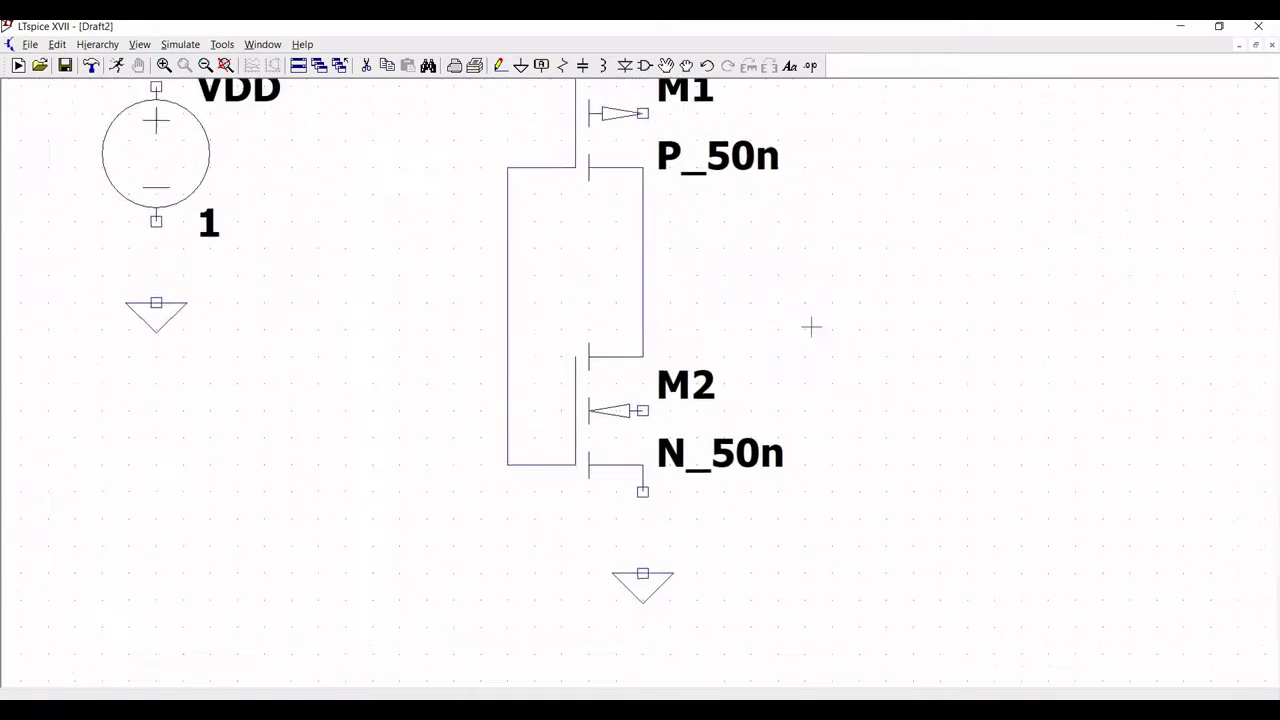
pyautogui.click(206, 66)
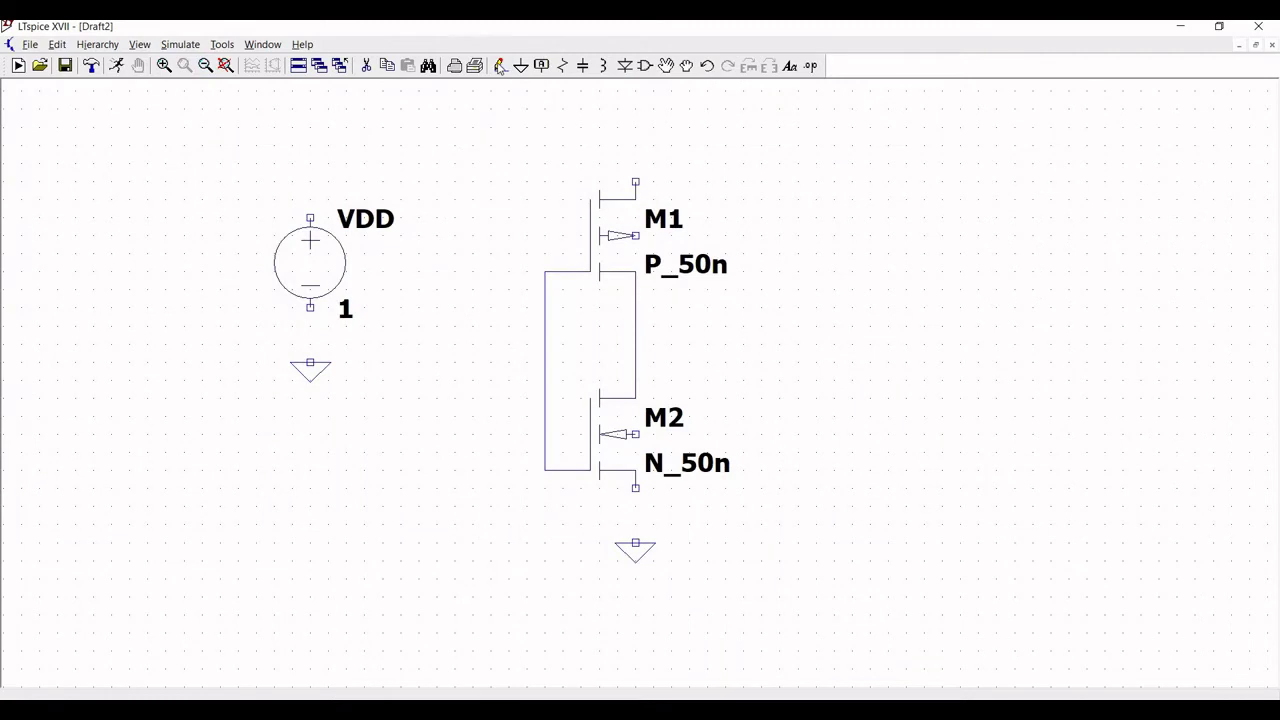
pyautogui.click(499, 66)
pyautogui.click(310, 308)
pyautogui.click(310, 362)
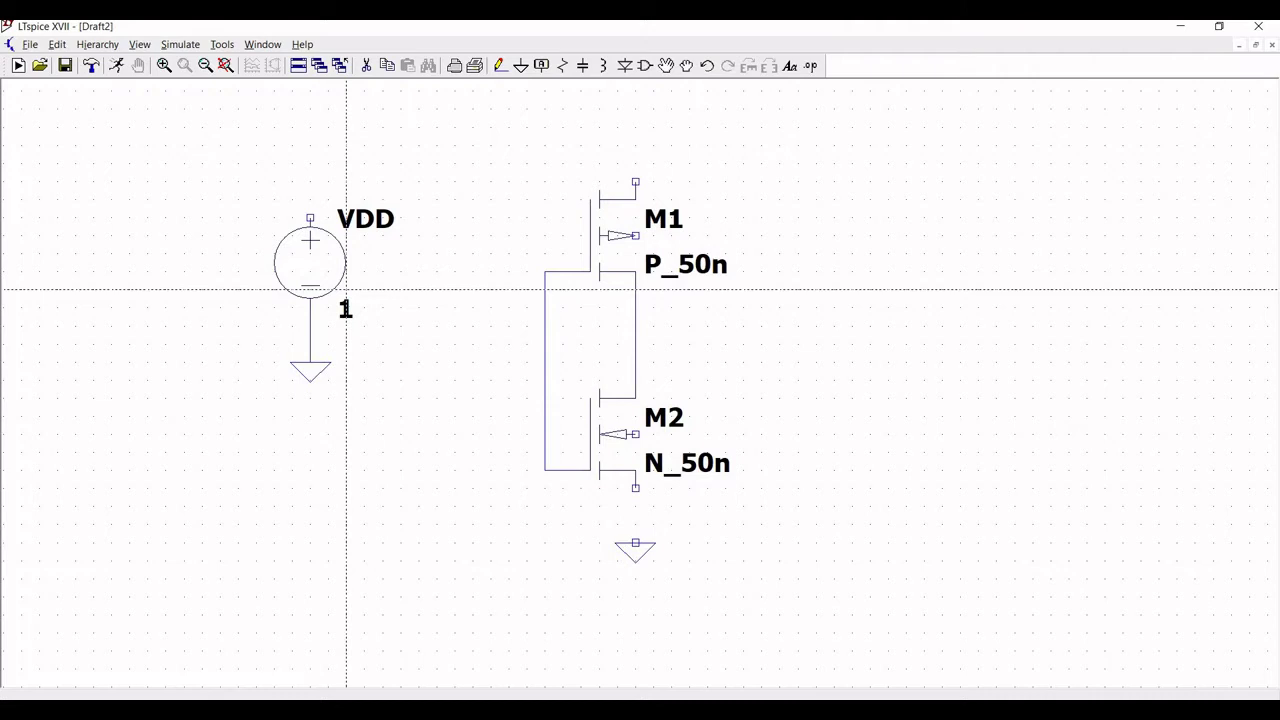
pyautogui.press('space')
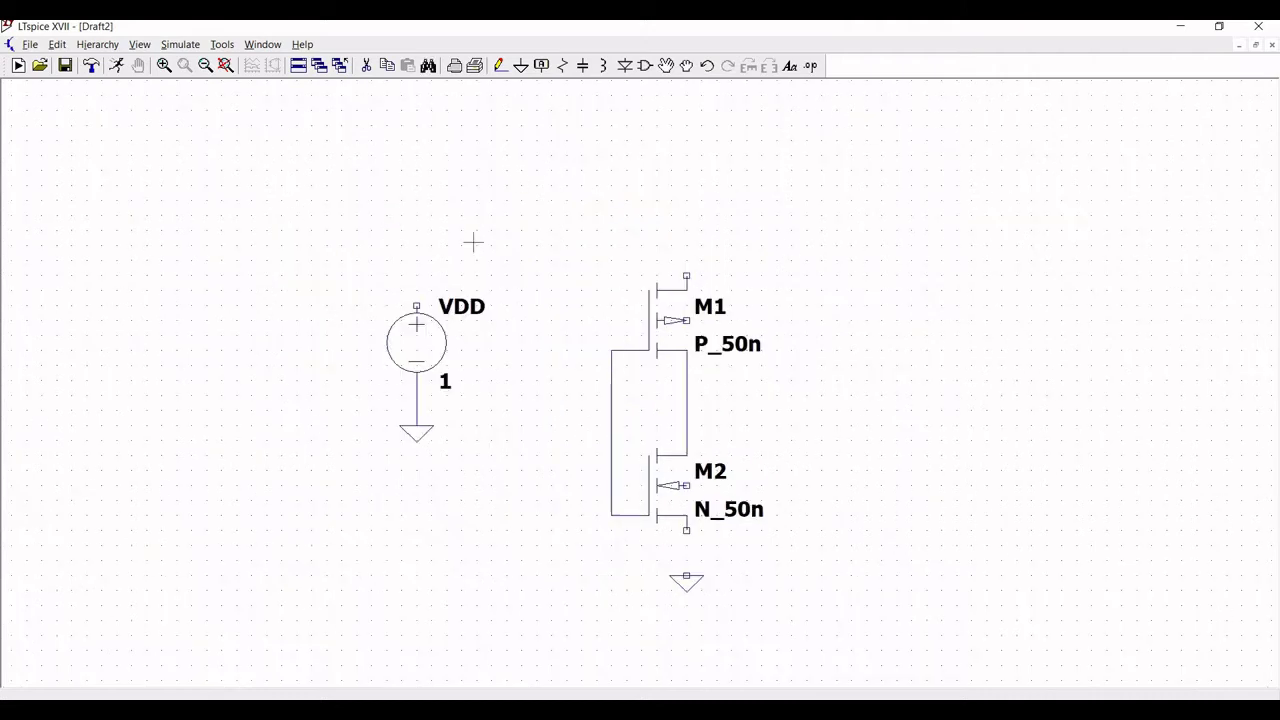
# Draw a short vertical wire upward from the positive terminal of the VDD source.
pyautogui.click(499, 67)
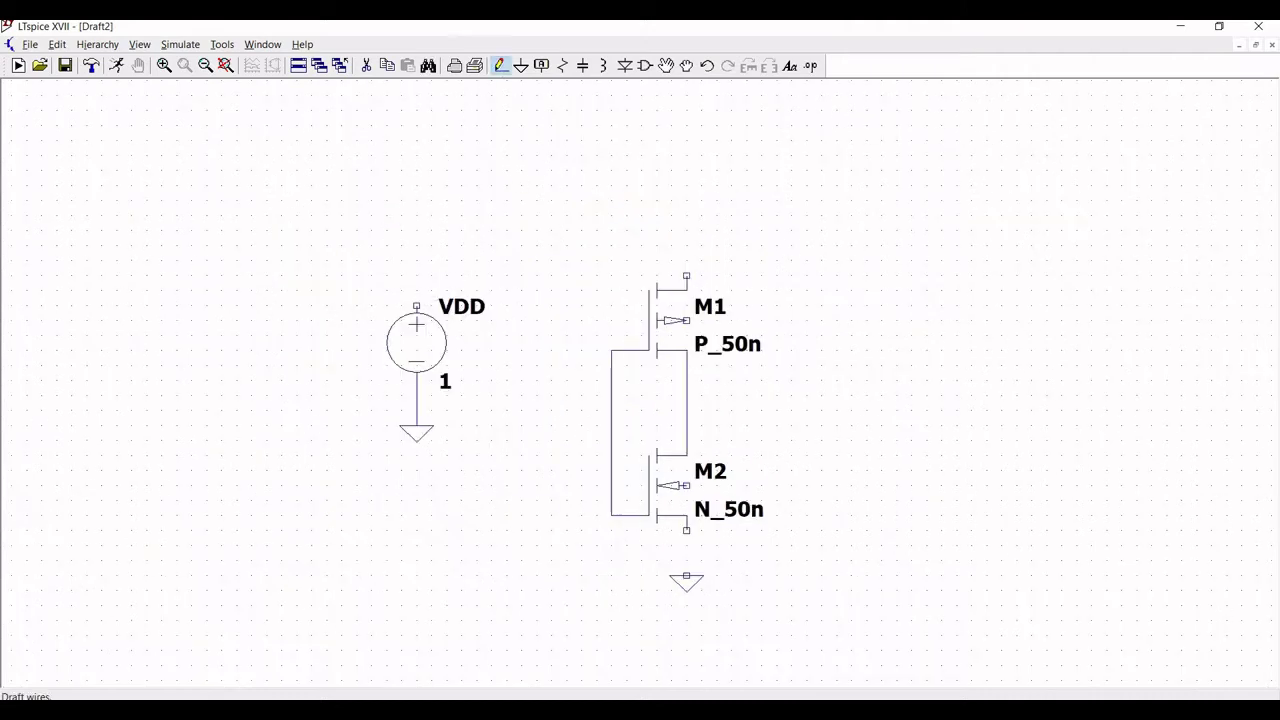
pyautogui.click(417, 305)
pyautogui.click(417, 245)
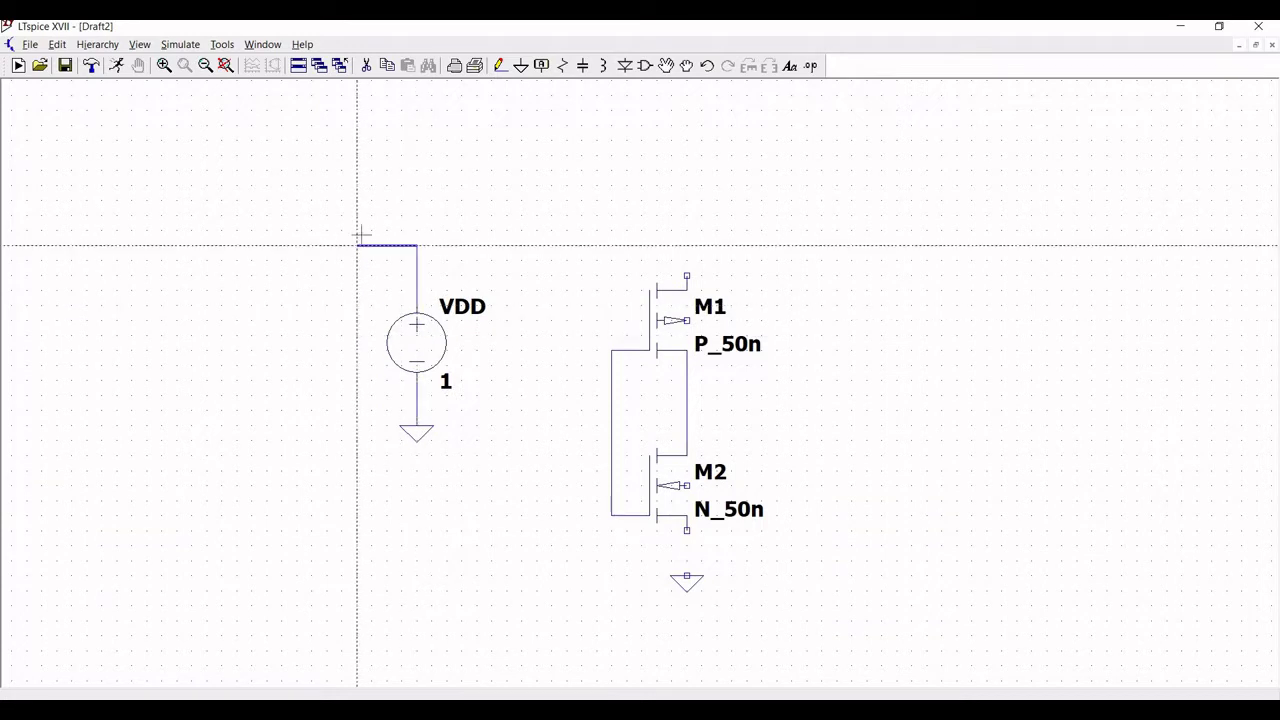
pyautogui.press('Escape')
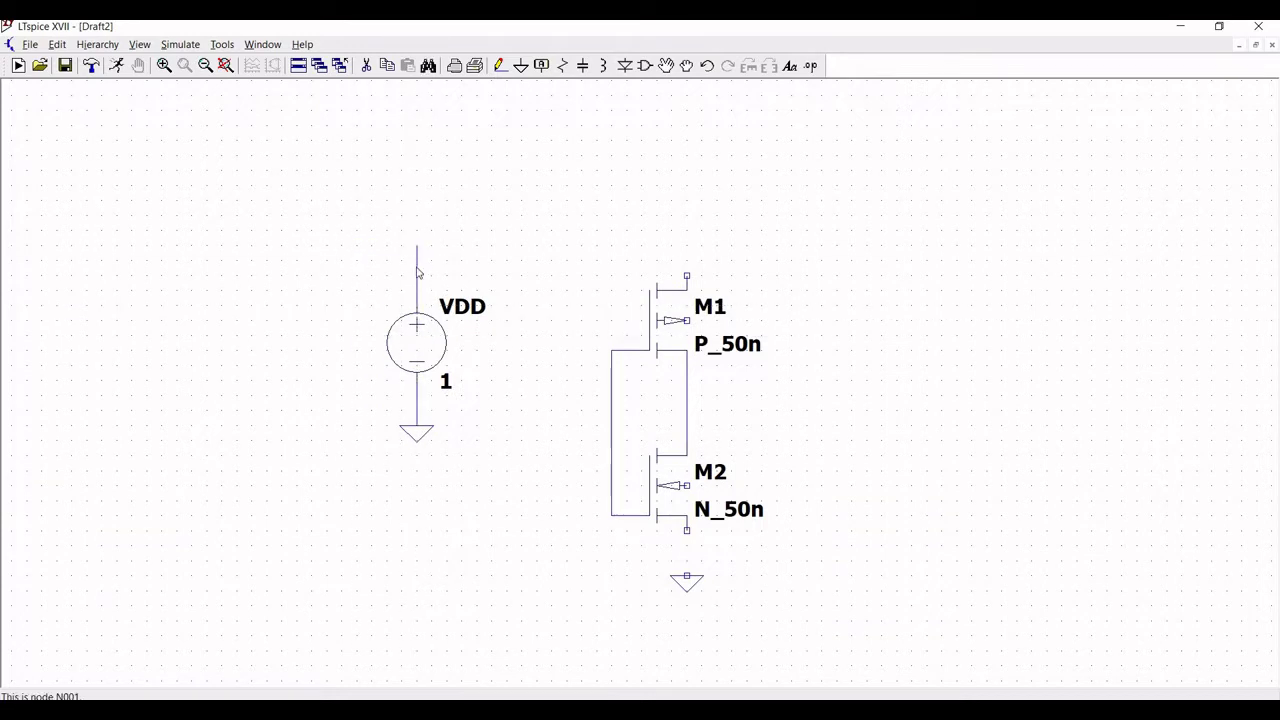
# Attach the net label VDD to the upper end of the source's wire and to M1's body terminal.
pyautogui.rightClick(417, 268)
pyautogui.click(456, 296)
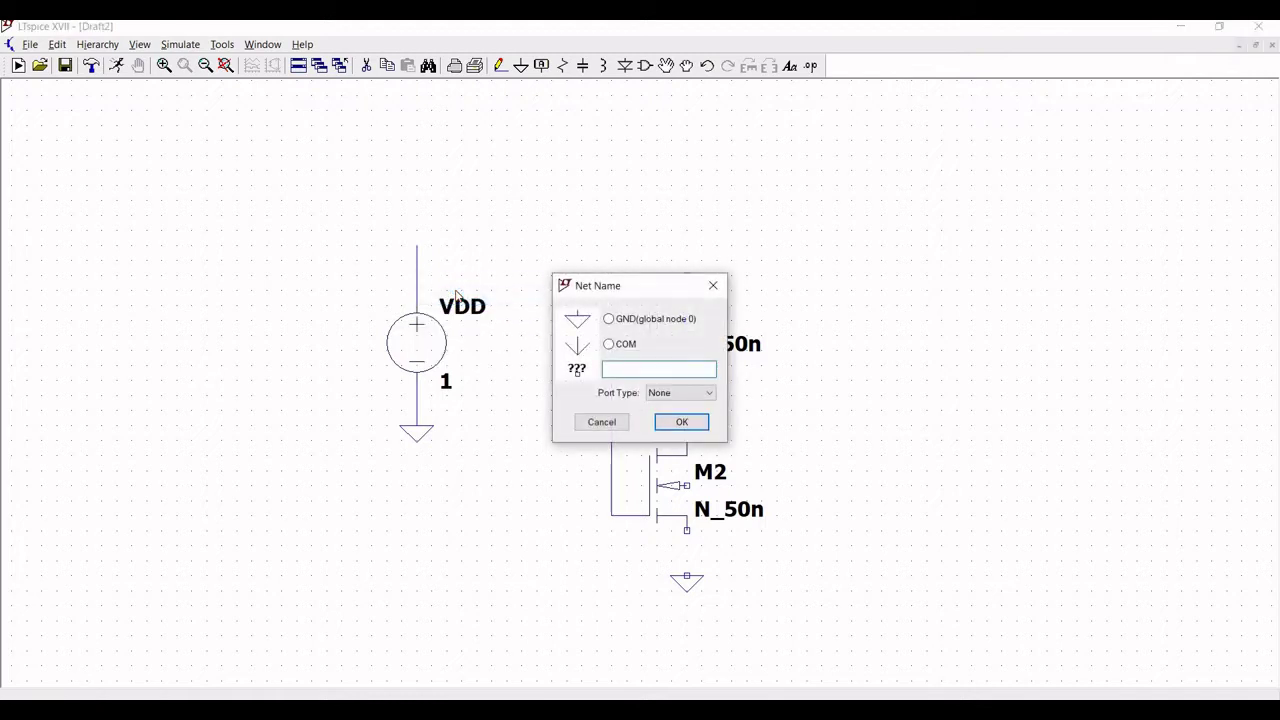
pyautogui.write('VDD')
pyautogui.click(665, 424)
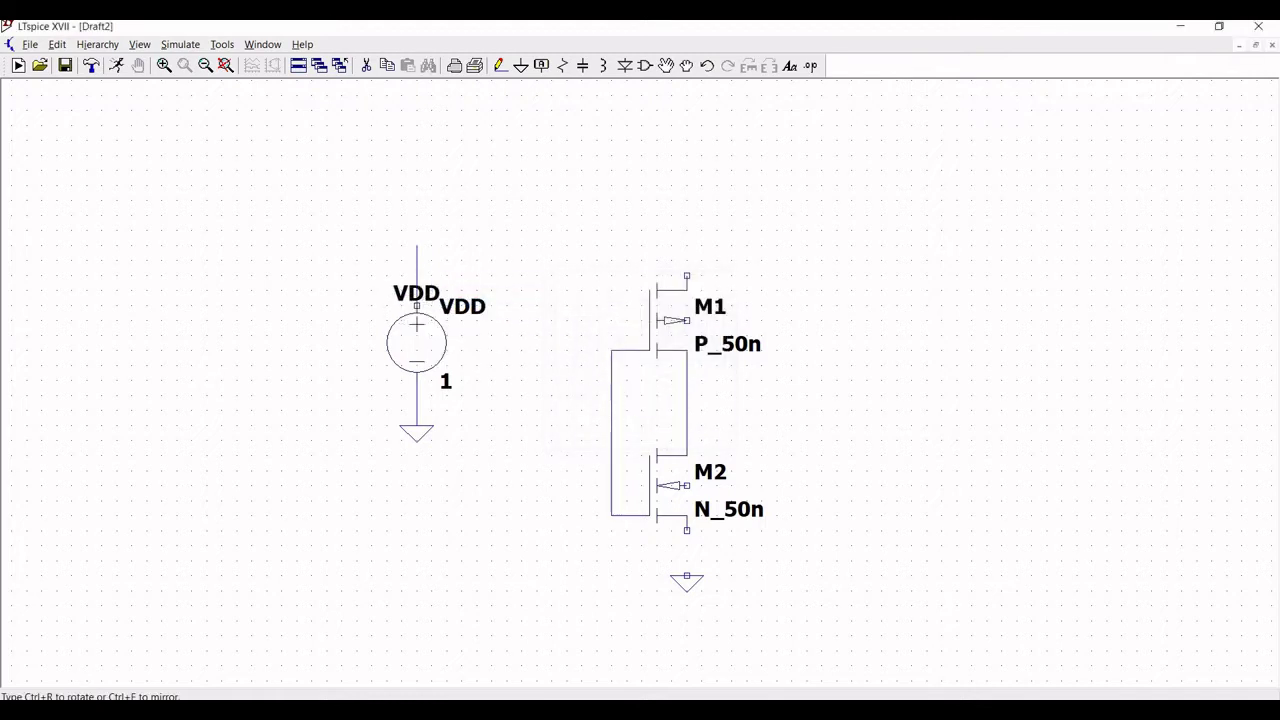
pyautogui.click(417, 245)
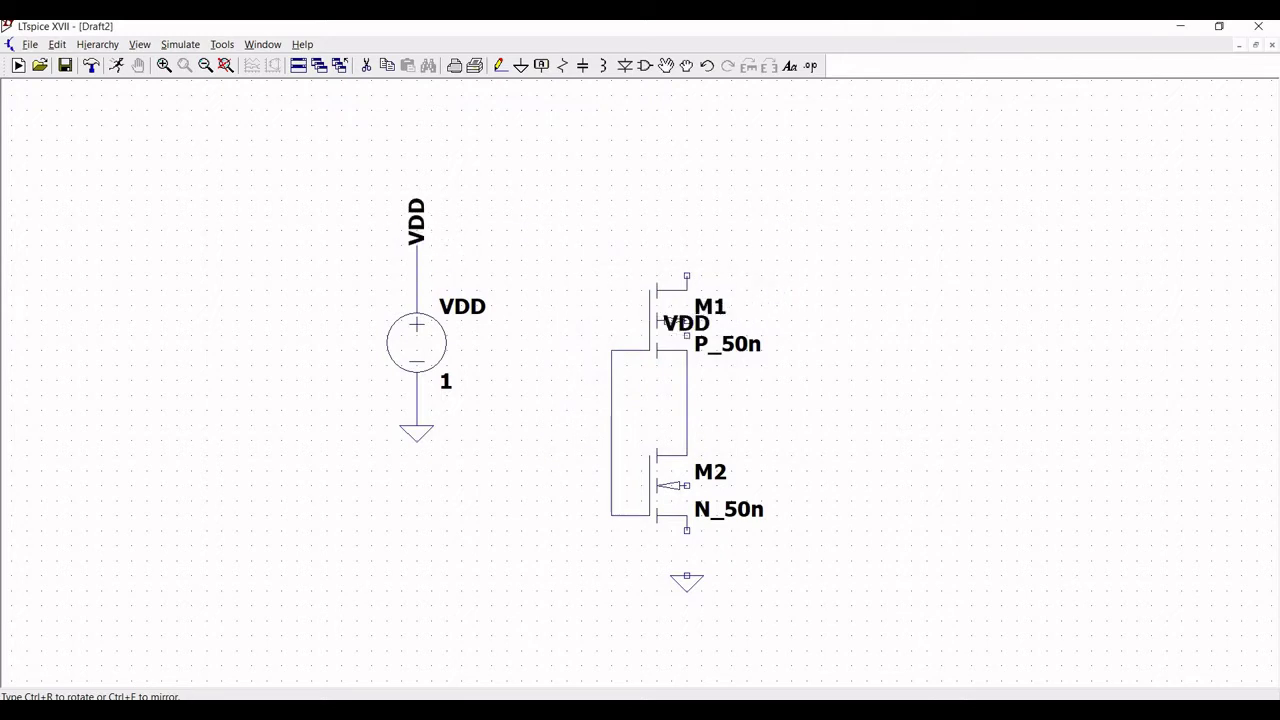
pyautogui.click(686, 320)
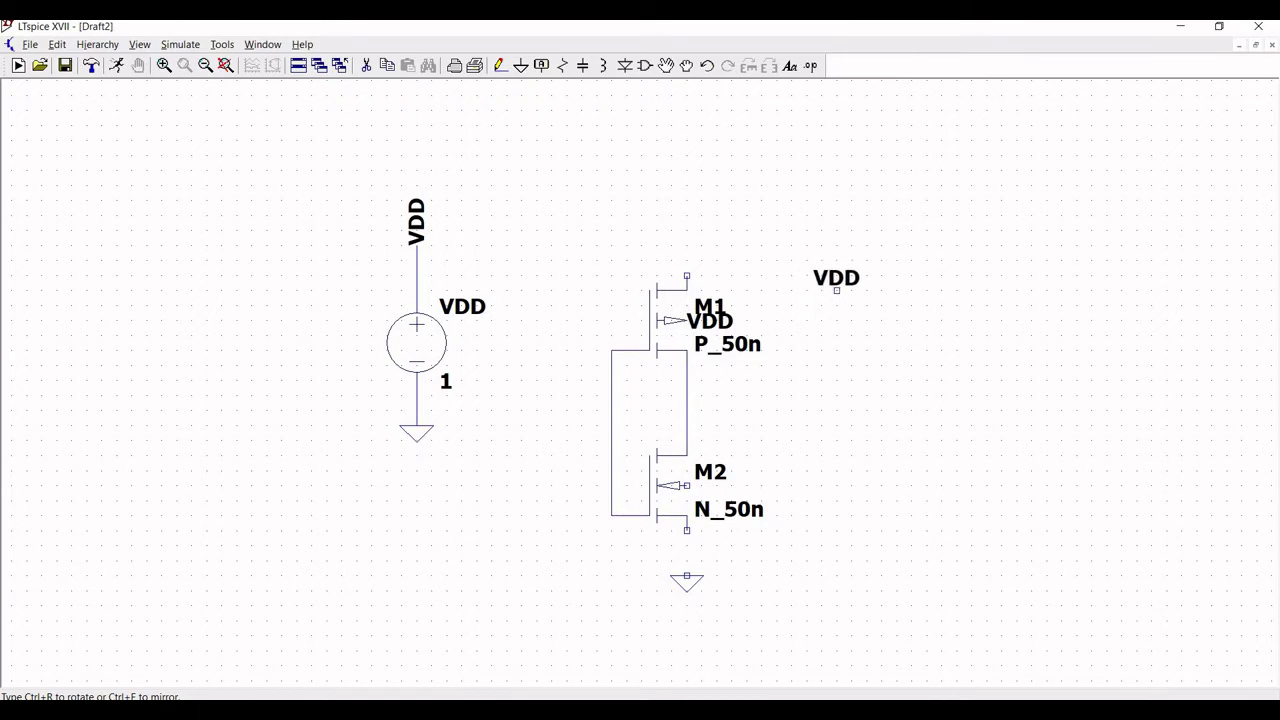
# Wire M2's lower terminal to the ground symbol below it.
pyautogui.press('Escape')
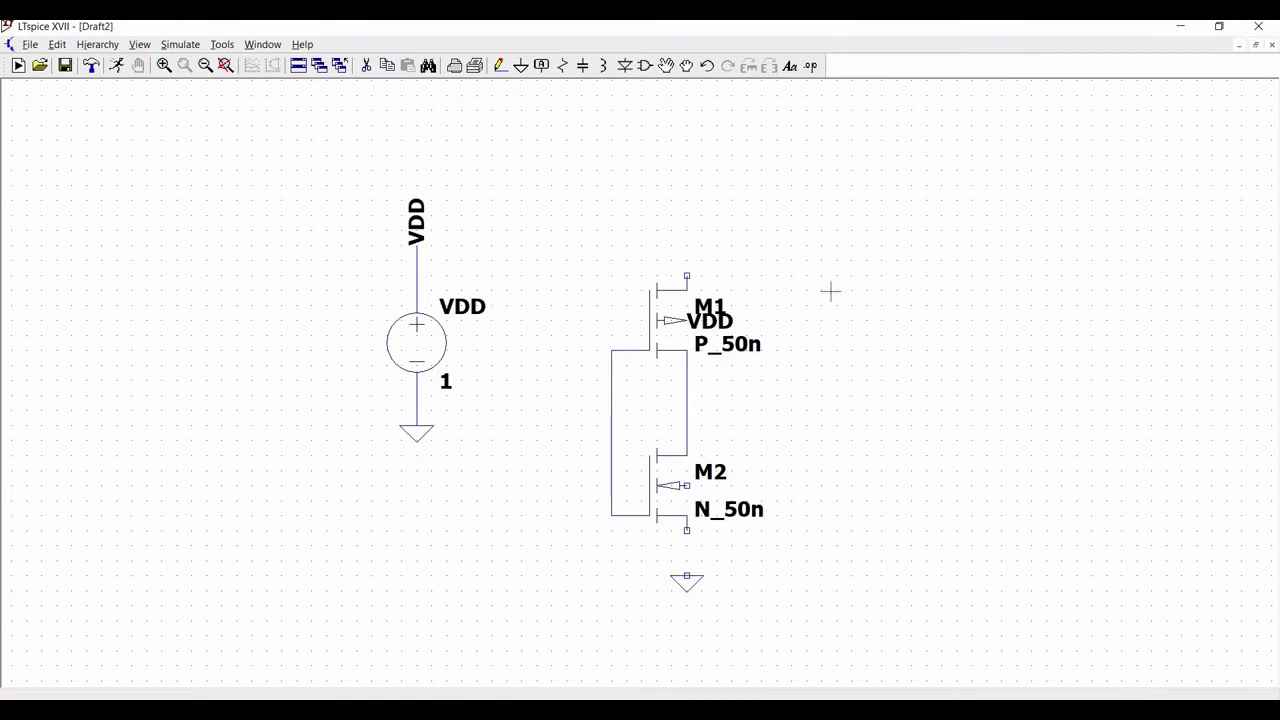
pyautogui.click(500, 67)
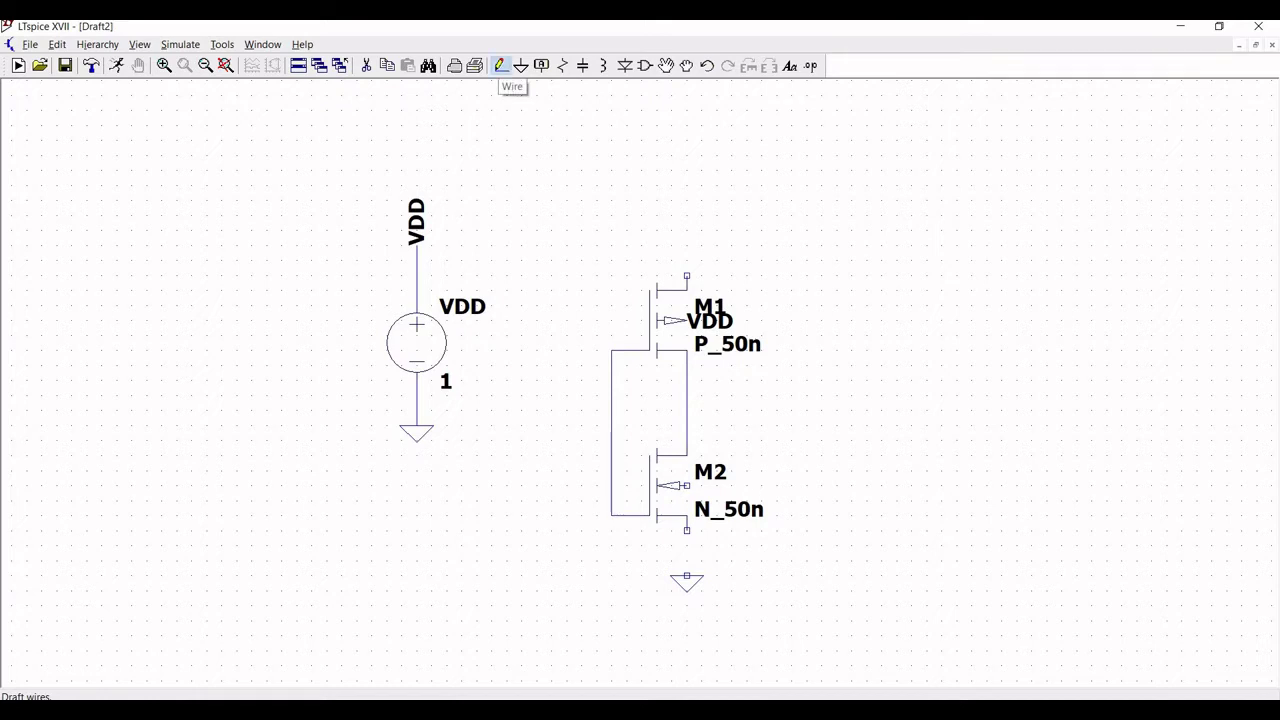
pyautogui.click(687, 531)
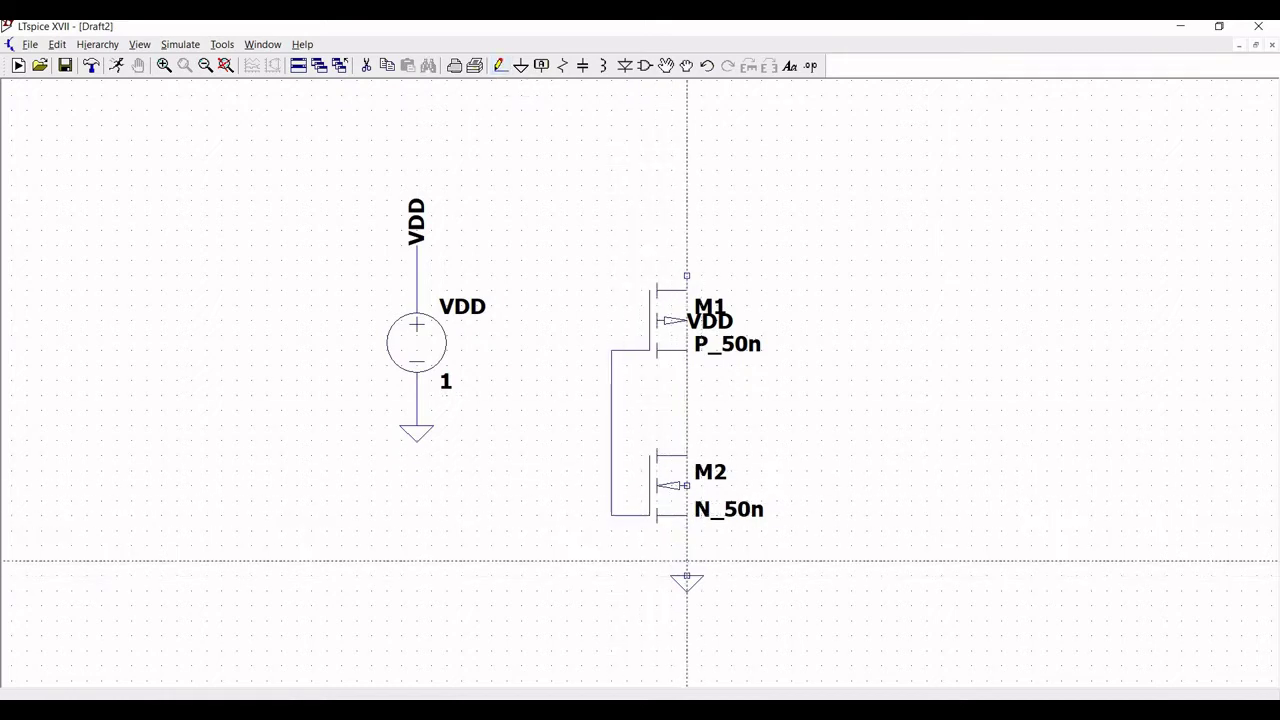
pyautogui.click(687, 575)
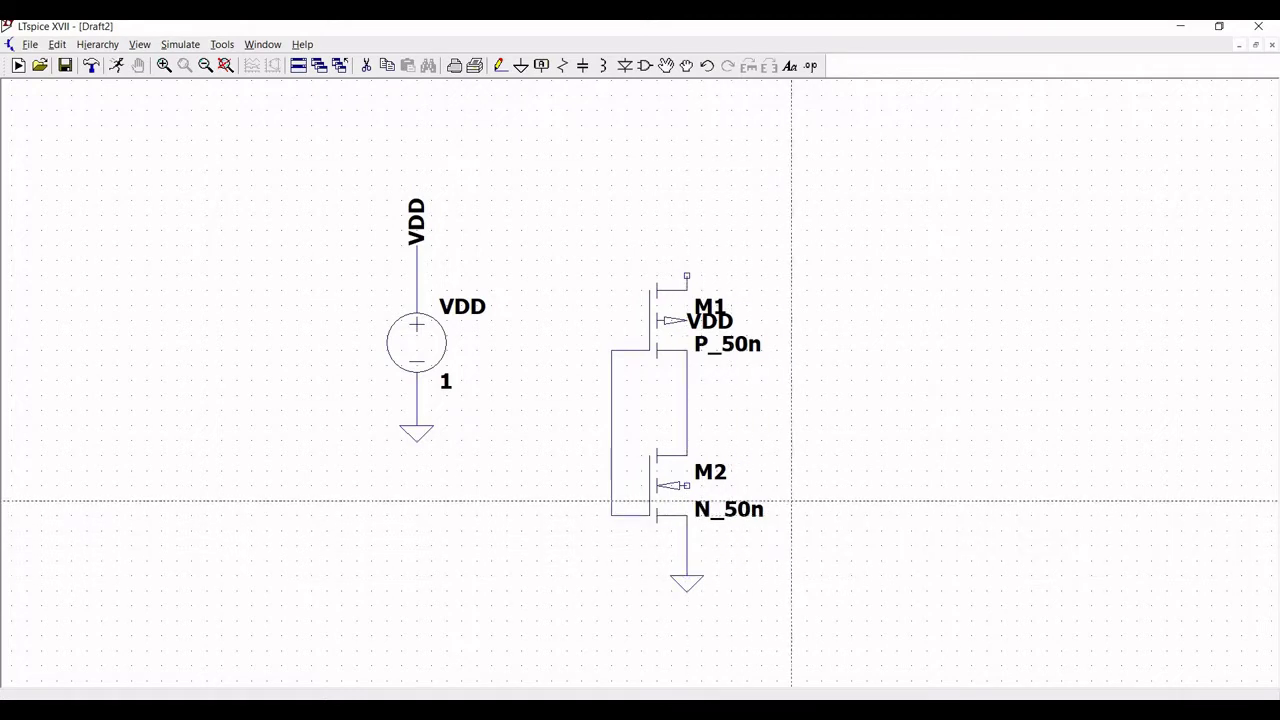
pyautogui.press('Escape')
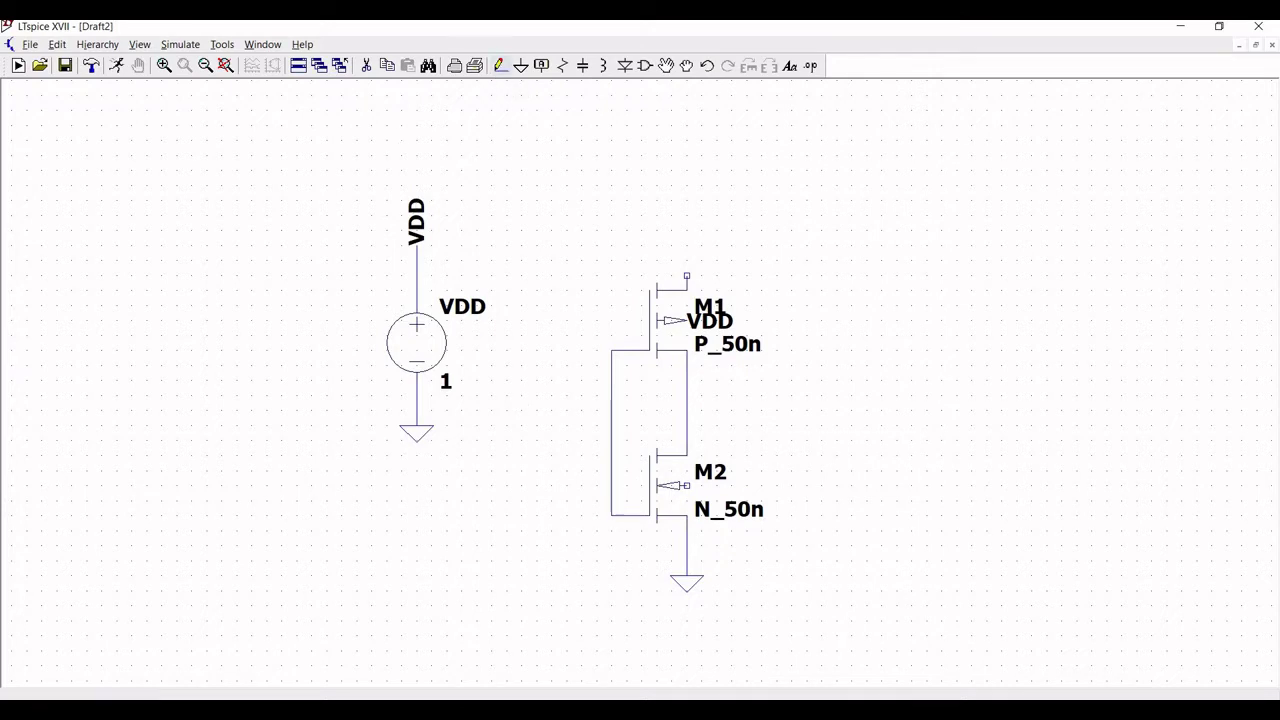
# Draw a short vertical wire upward from M1's upper terminal.
pyautogui.click(499, 66)
pyautogui.click(686, 274)
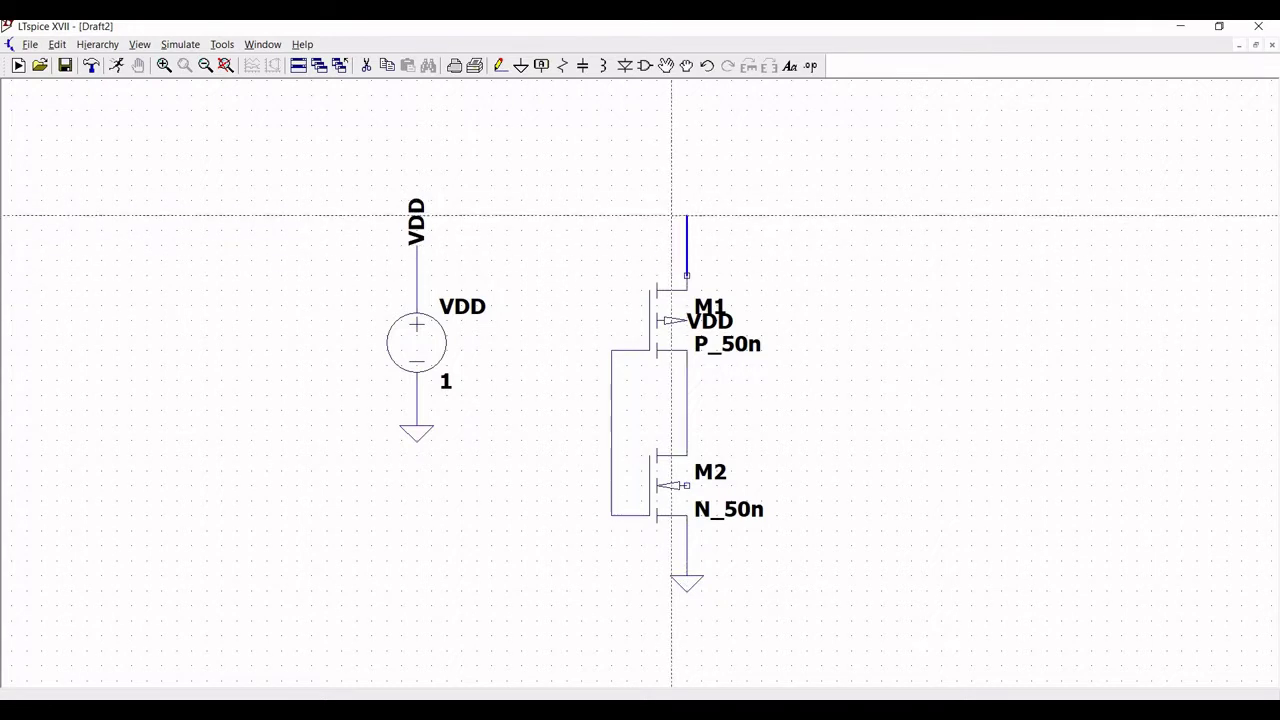
pyautogui.click(686, 215)
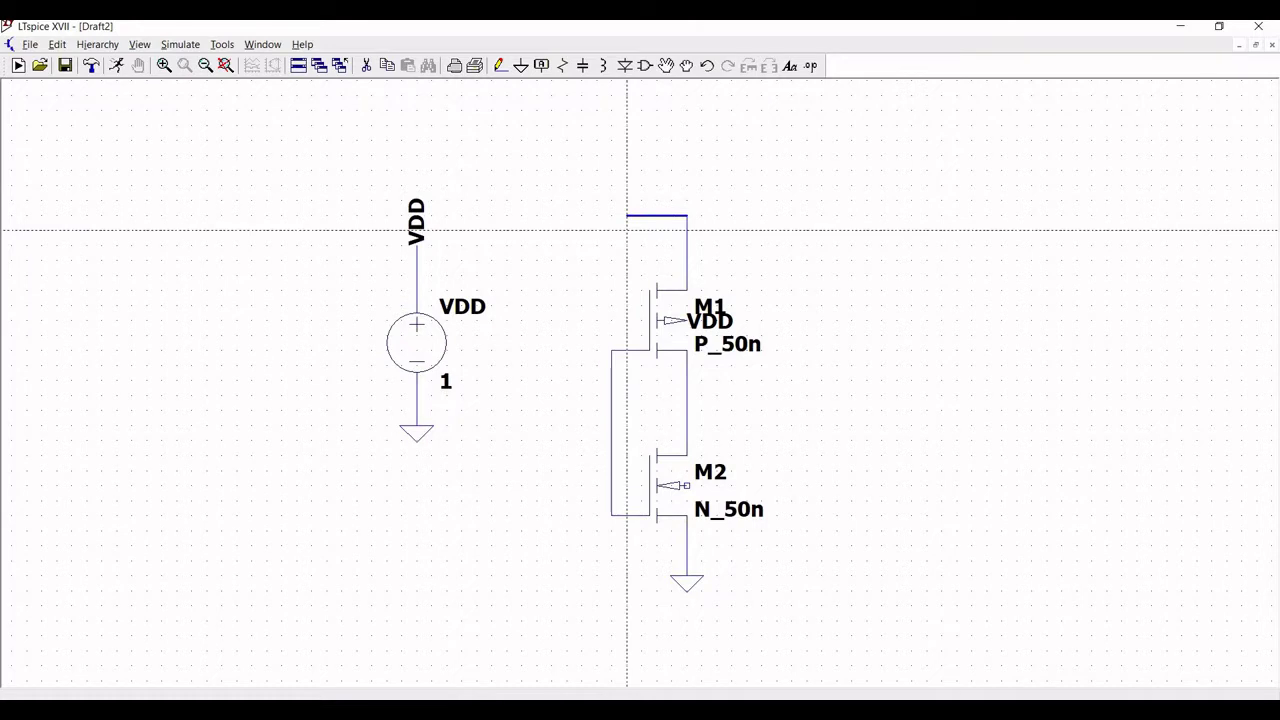
pyautogui.press('Escape')
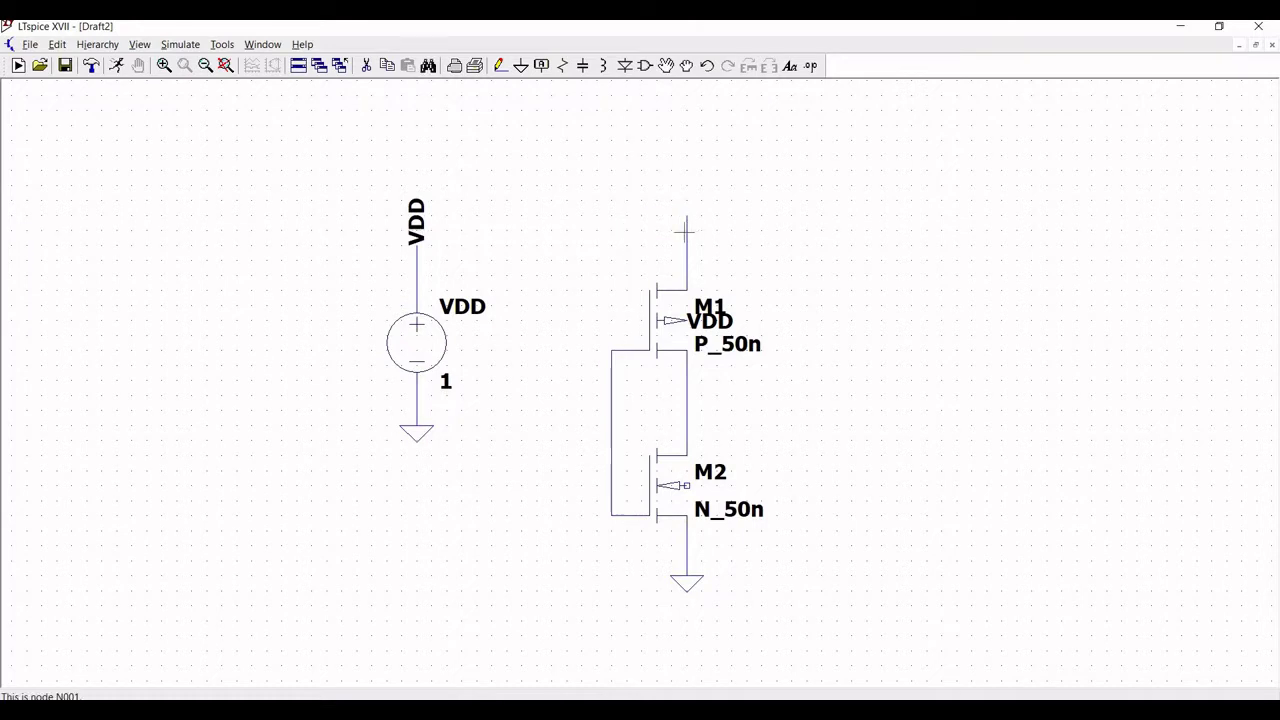
# Attach a vertically rotated net label VDD to the upper end of M1's wire.
pyautogui.rightClick(686, 236)
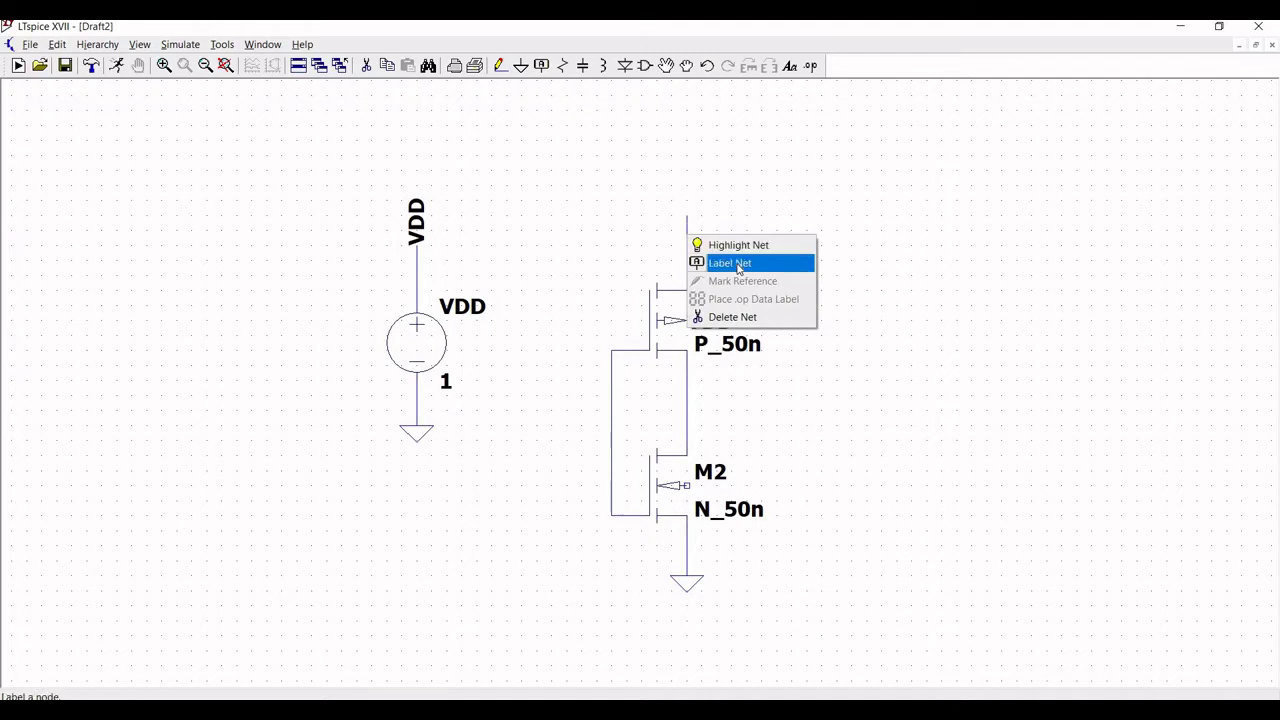
pyautogui.click(740, 265)
pyautogui.write('VDD')
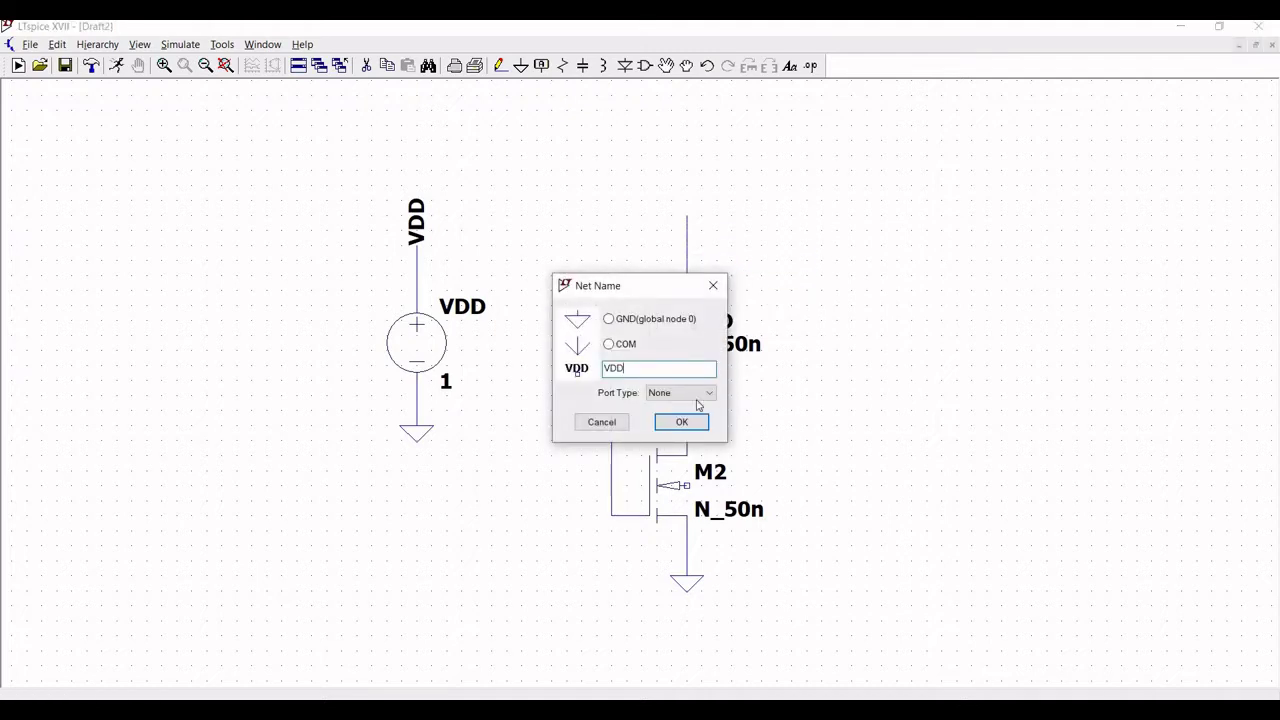
pyautogui.click(698, 422)
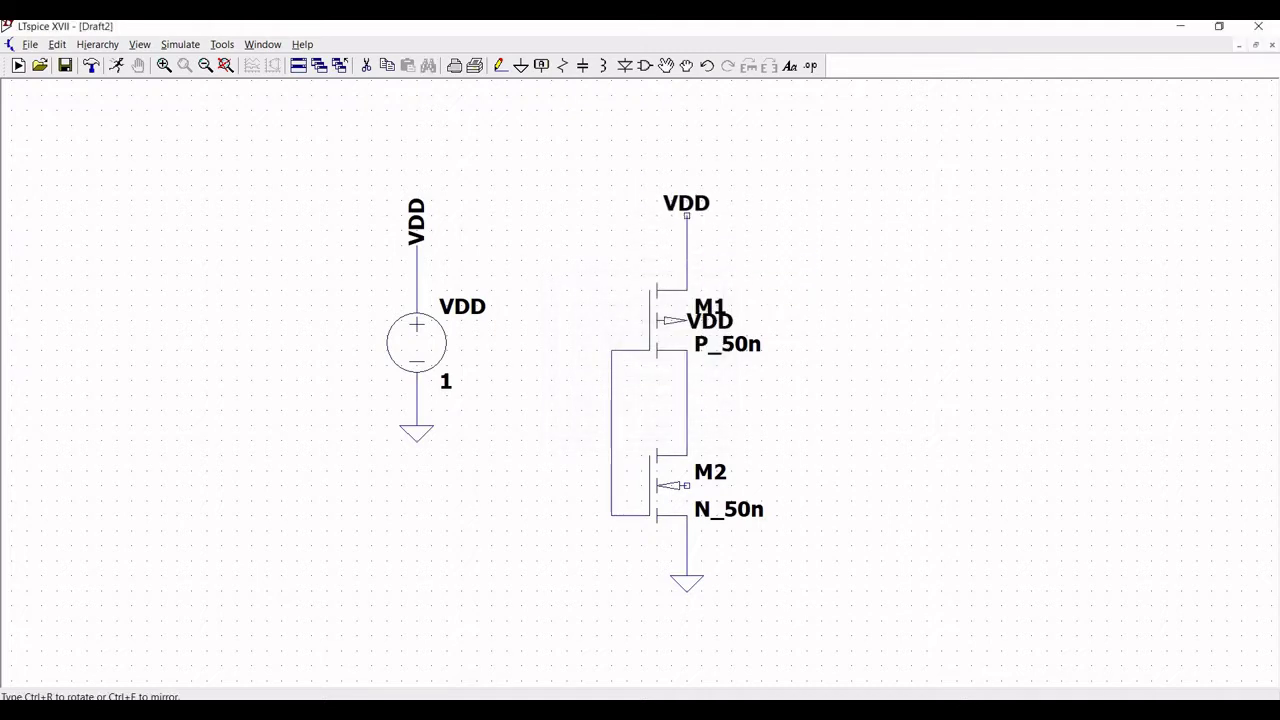
pyautogui.hotkey('ctrl', 'r')
pyautogui.click(686, 216)
pyautogui.press('Escape')
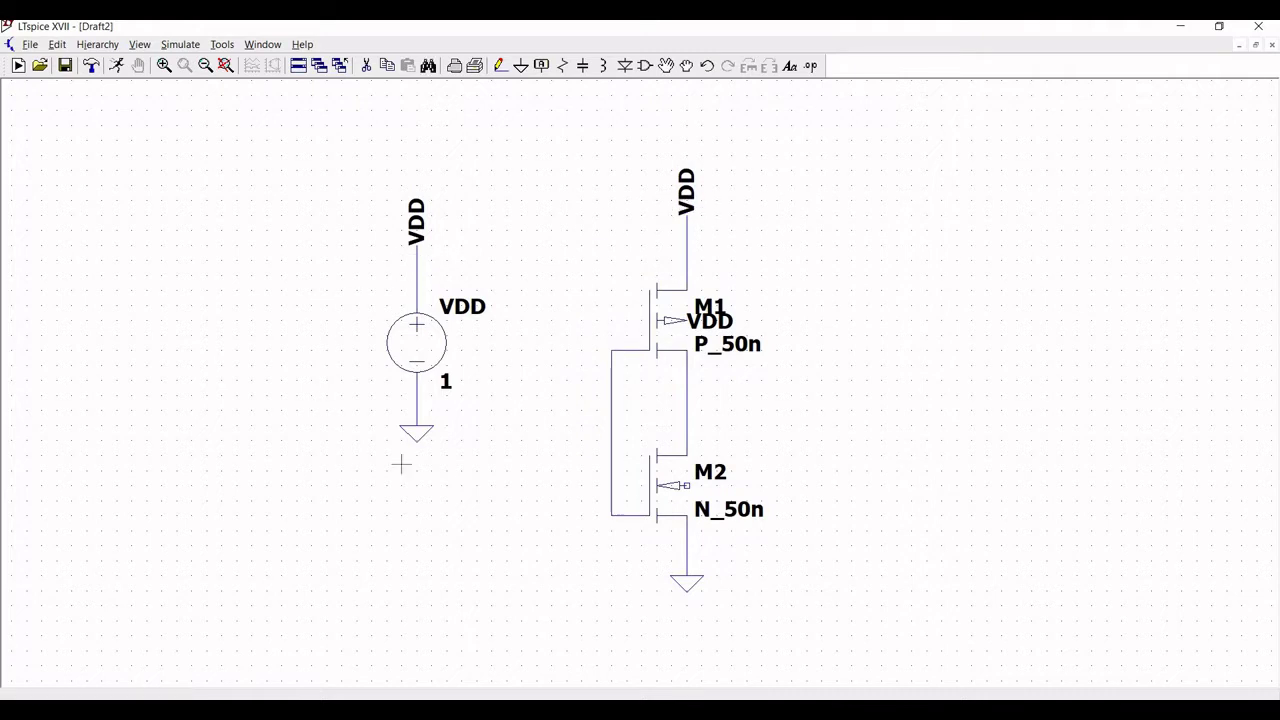
# Place a GND (global node 0) net label, rotated sideways, on M2's body terminal.
pyautogui.click(541, 66)
pyautogui.click(614, 320)
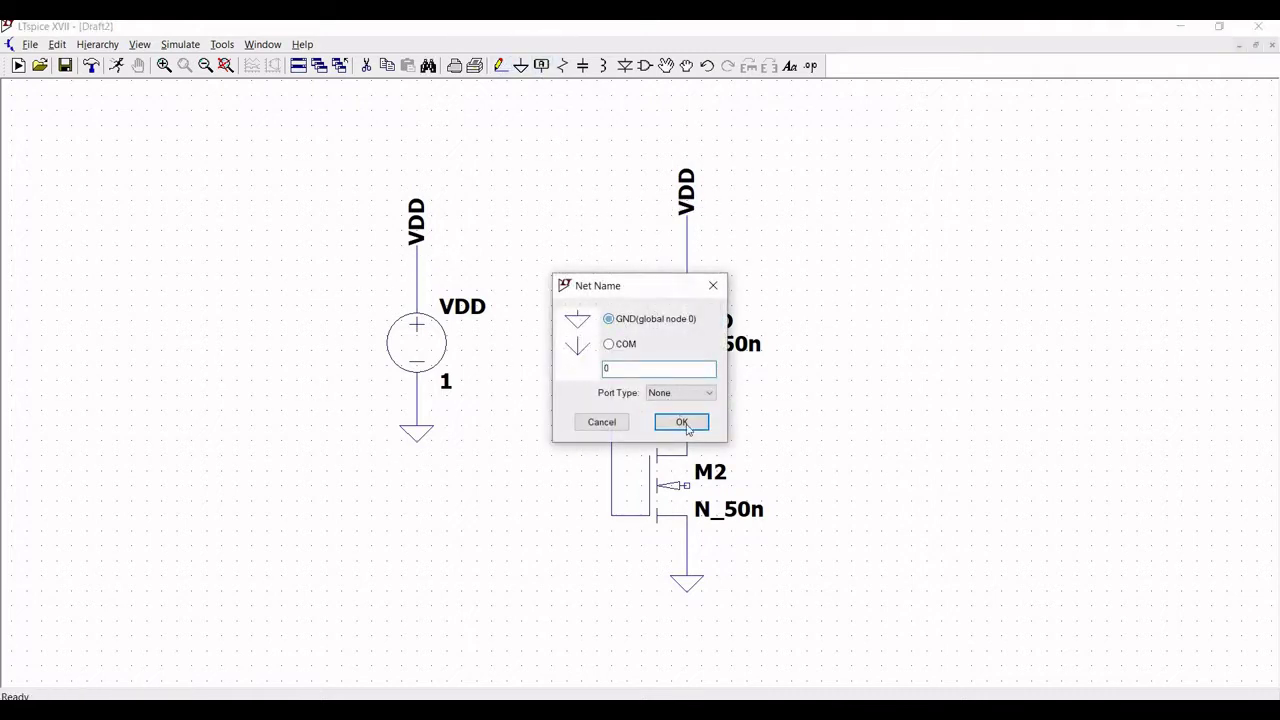
pyautogui.click(681, 421)
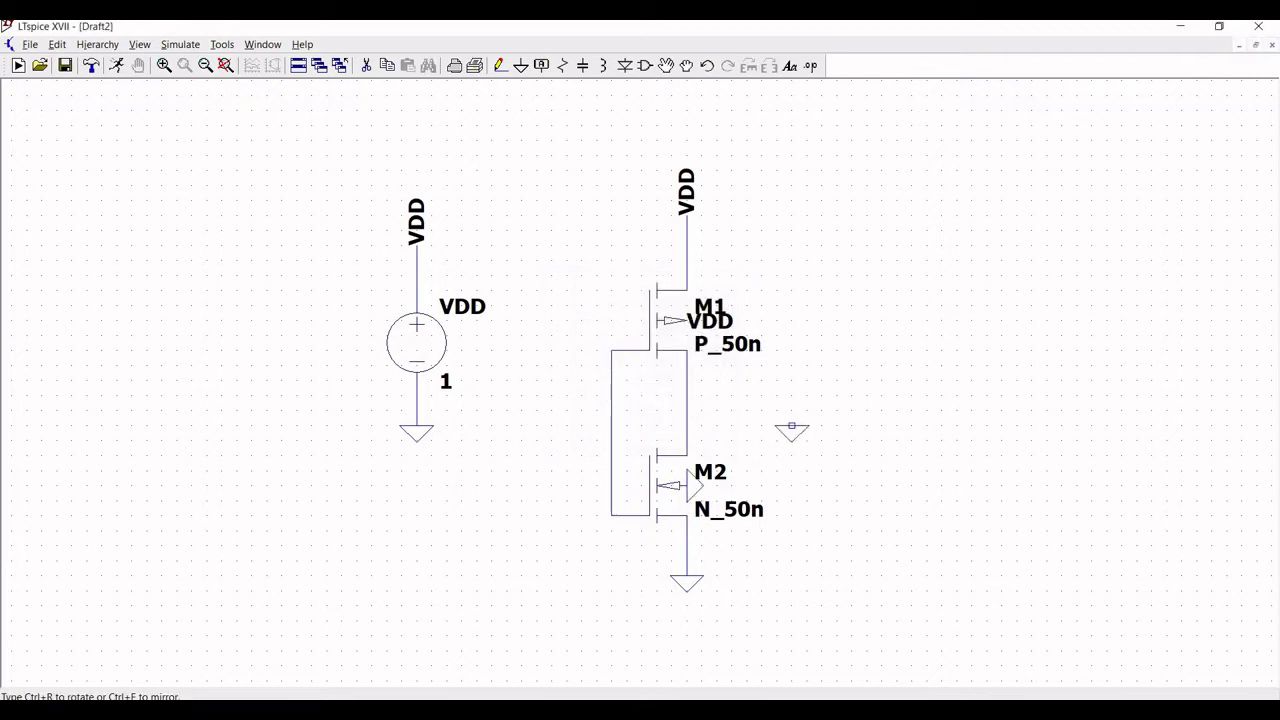
pyautogui.press('Escape')
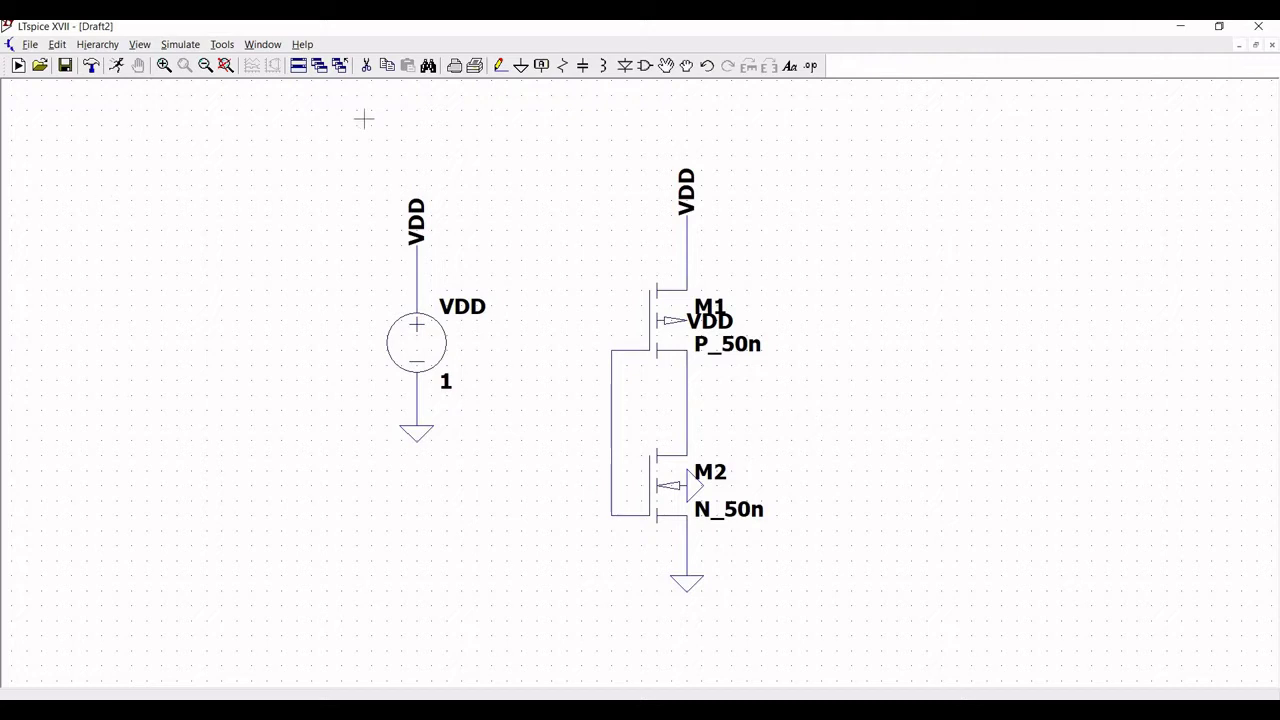
# Place a net label IN with port type Input between the VDD source and the transistors' joined gates.
pyautogui.click(541, 66)
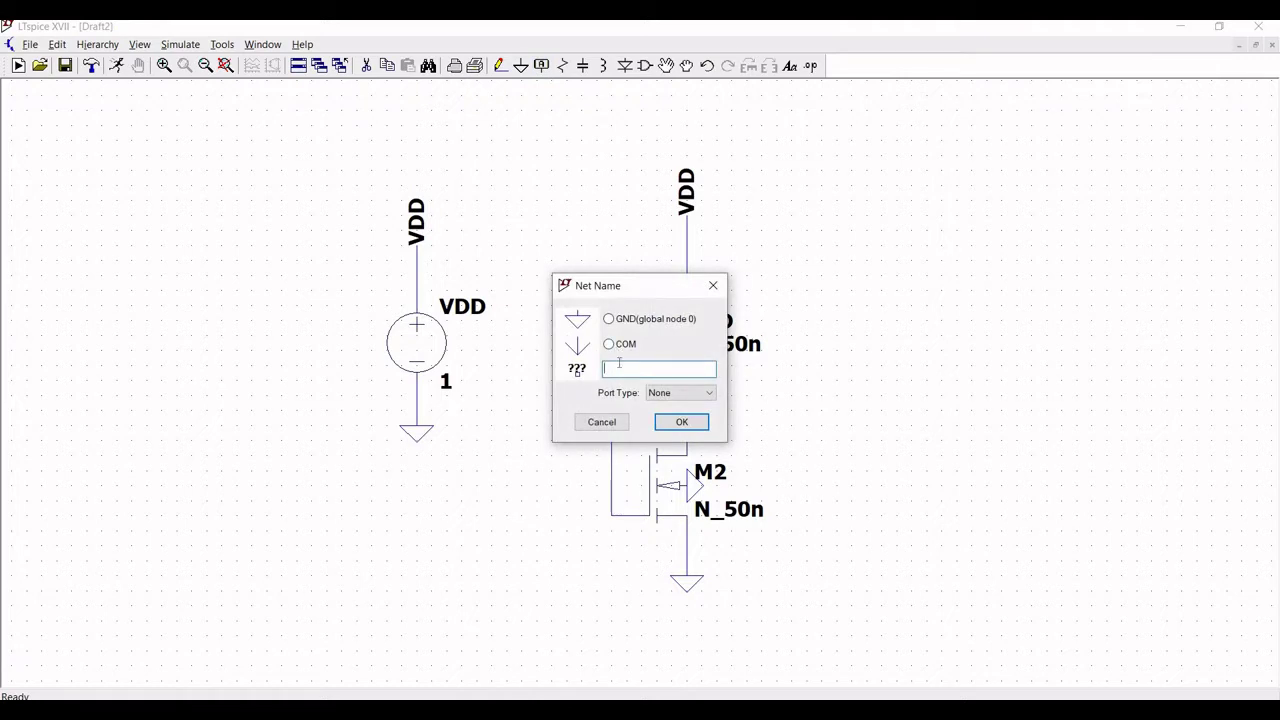
pyautogui.write('IN')
pyautogui.click(689, 393)
pyautogui.click(680, 419)
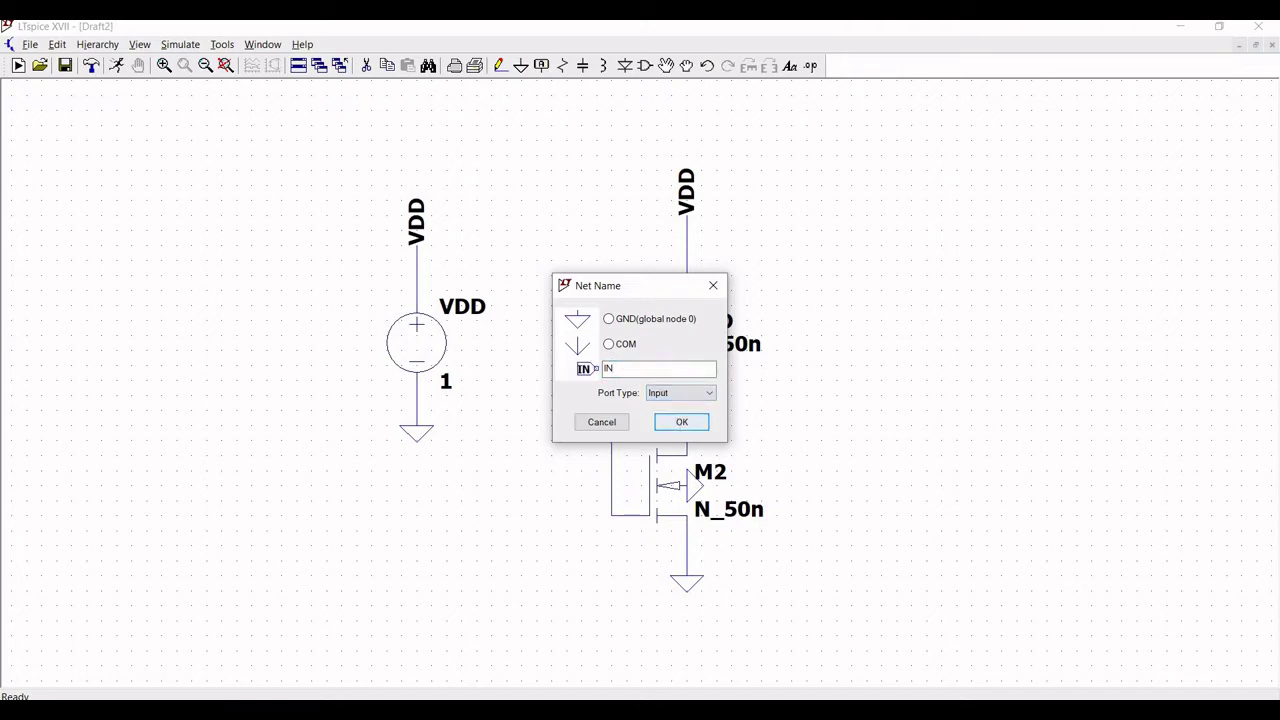
pyautogui.click(681, 421)
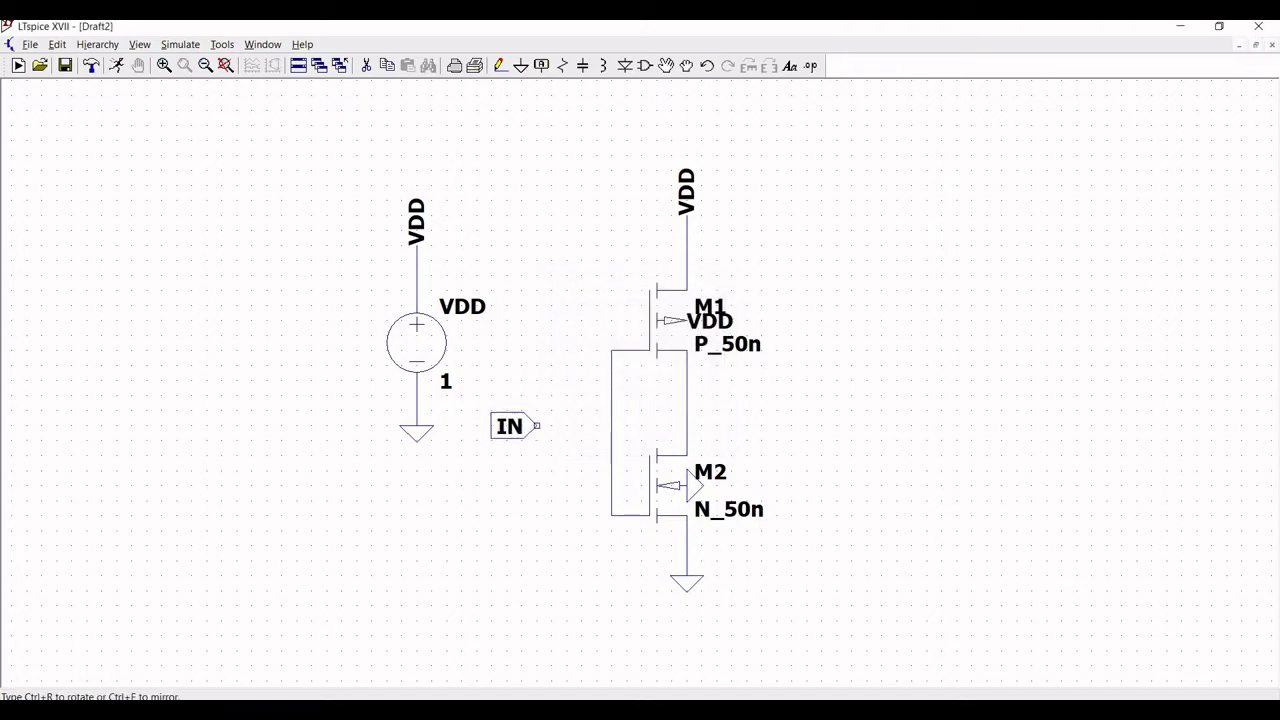
pyautogui.click(537, 426)
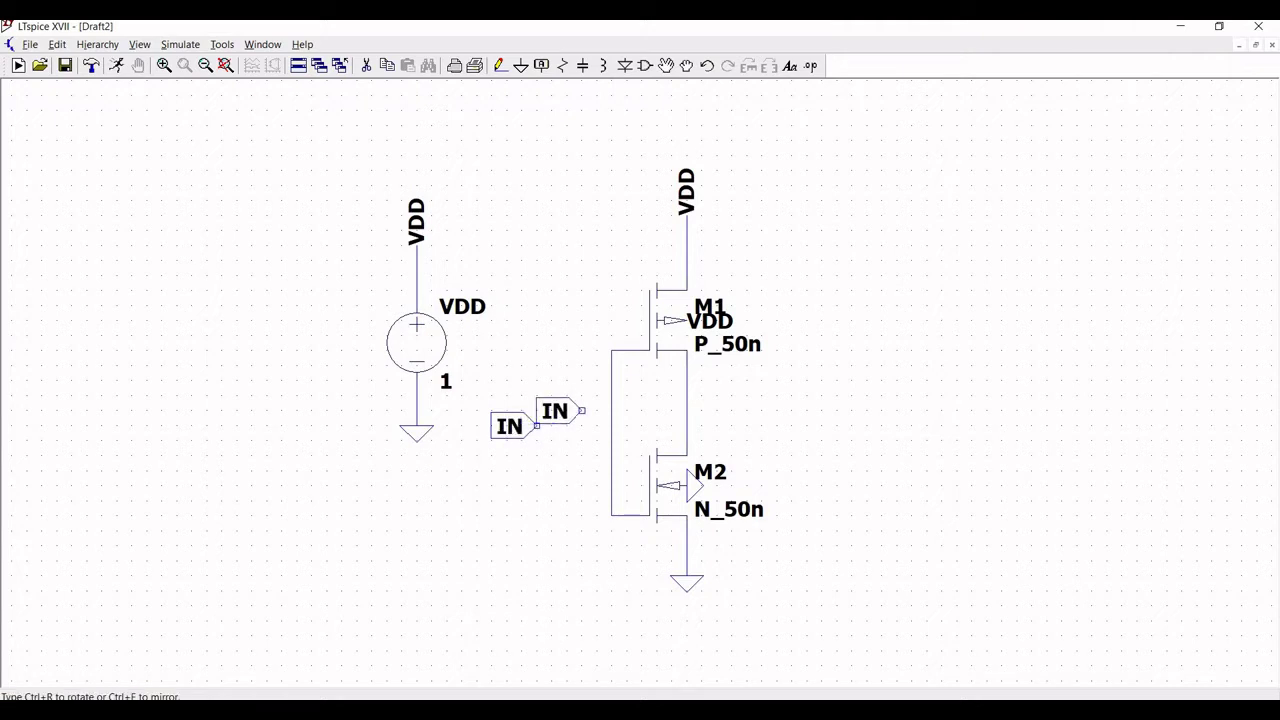
pyautogui.press('Escape')
pyautogui.click(499, 66)
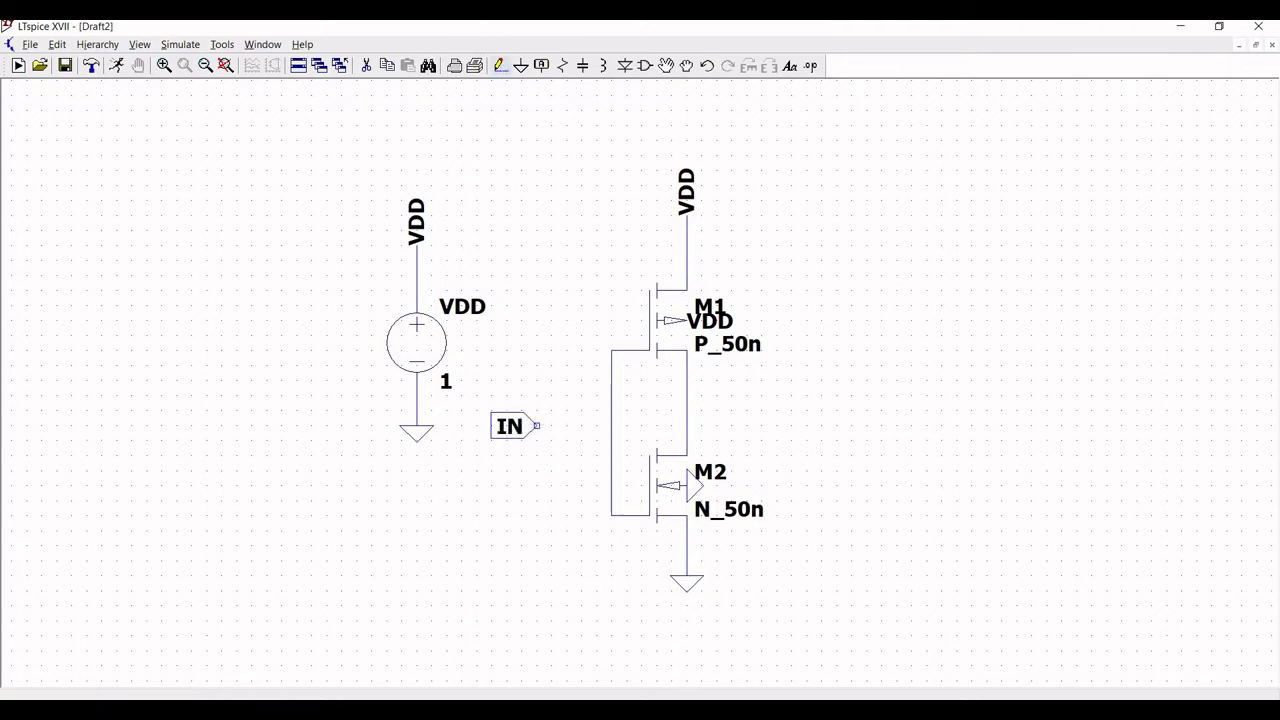
pyautogui.click(537, 410)
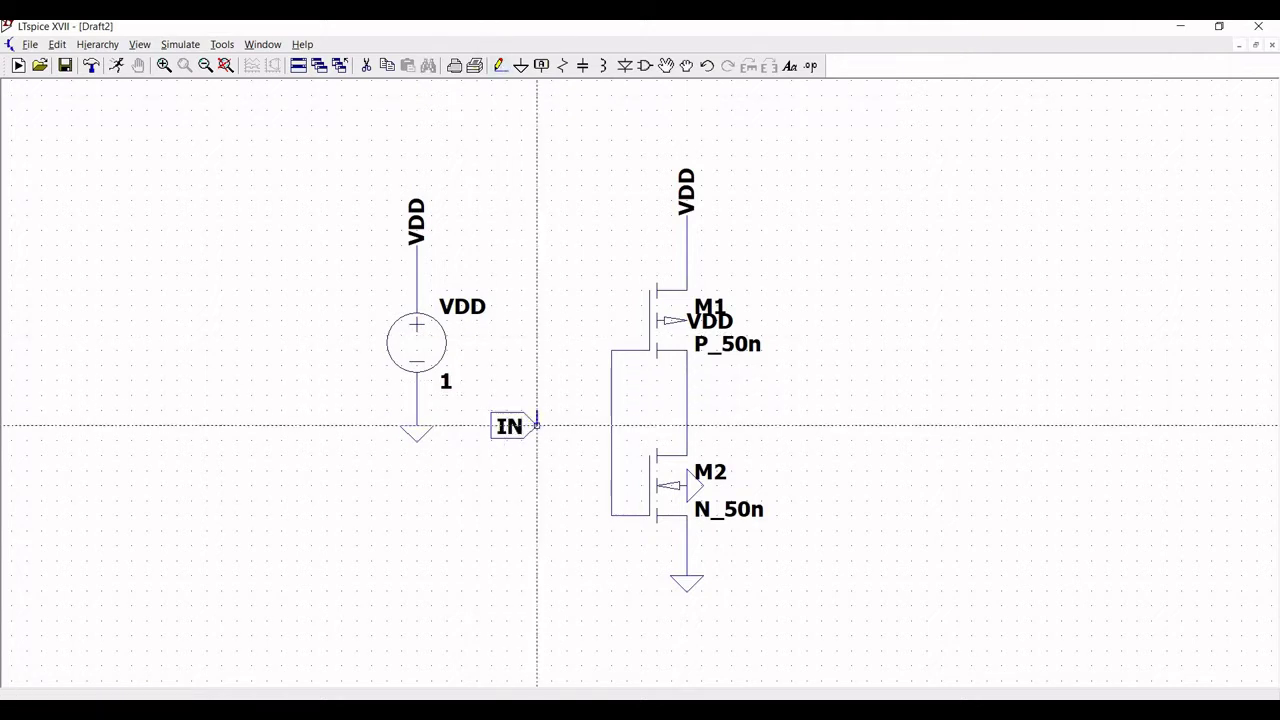
pyautogui.press('Escape')
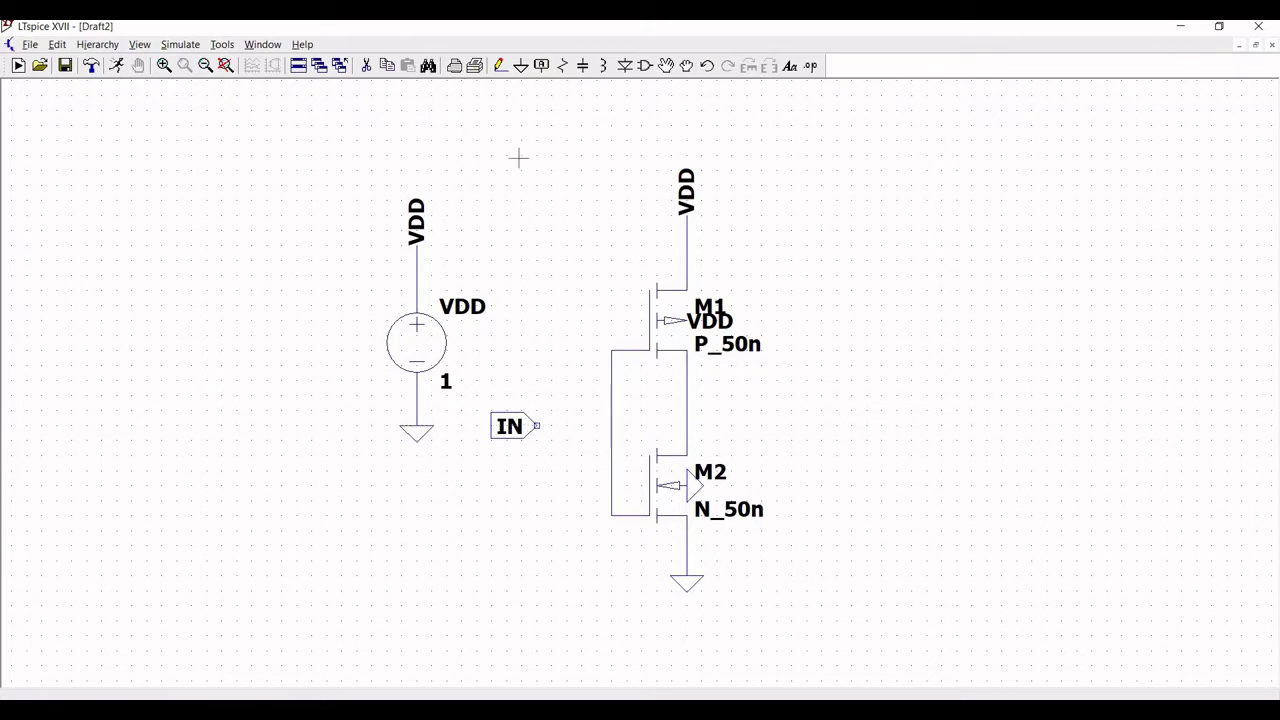
# Wire the IN port horizontally to the line joining the gates of M1 and M2.
pyautogui.click(499, 66)
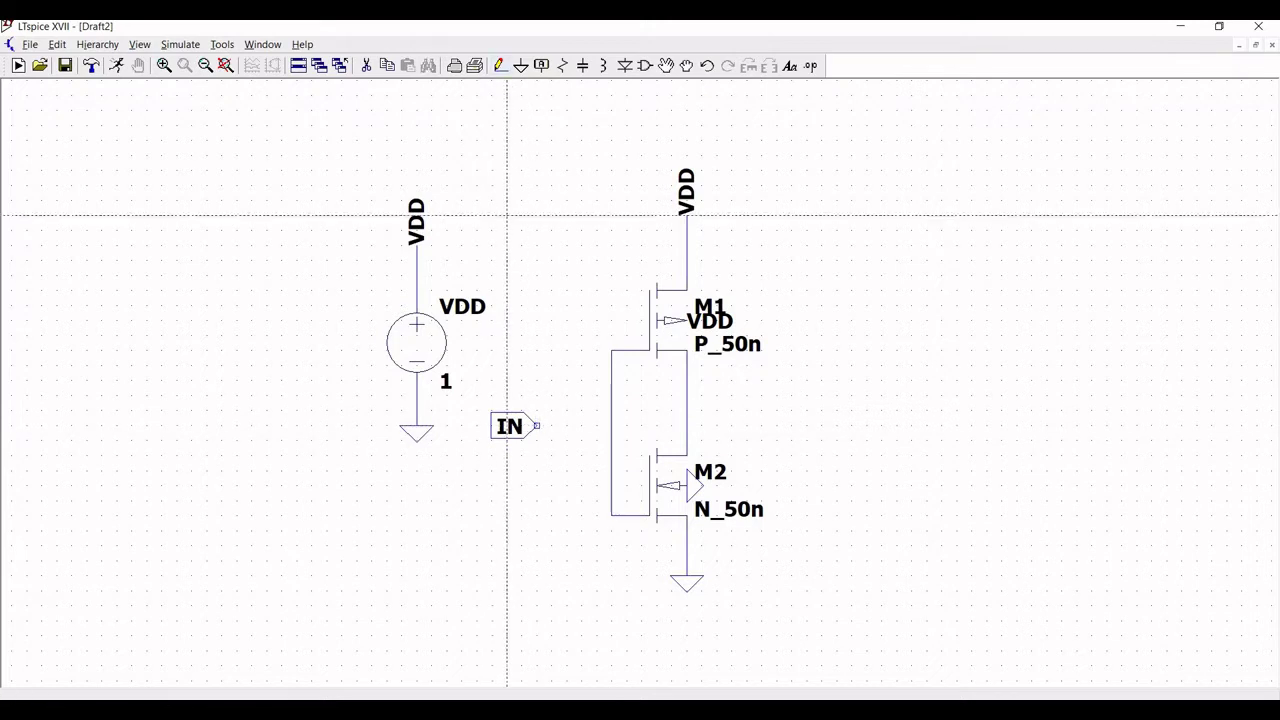
pyautogui.click(537, 426)
pyautogui.click(611, 426)
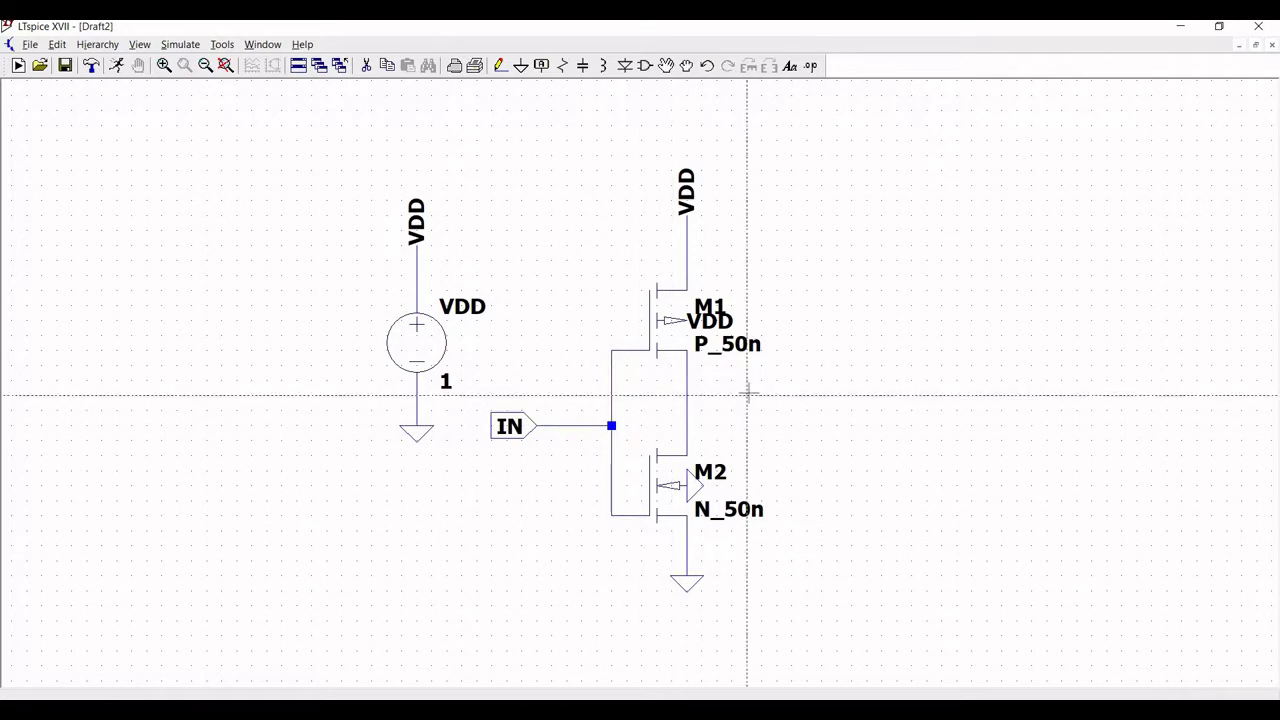
# Place a net label Out with port type Output beside the wire joining M1 and M2, opposite the IN port.
pyautogui.click(541, 65)
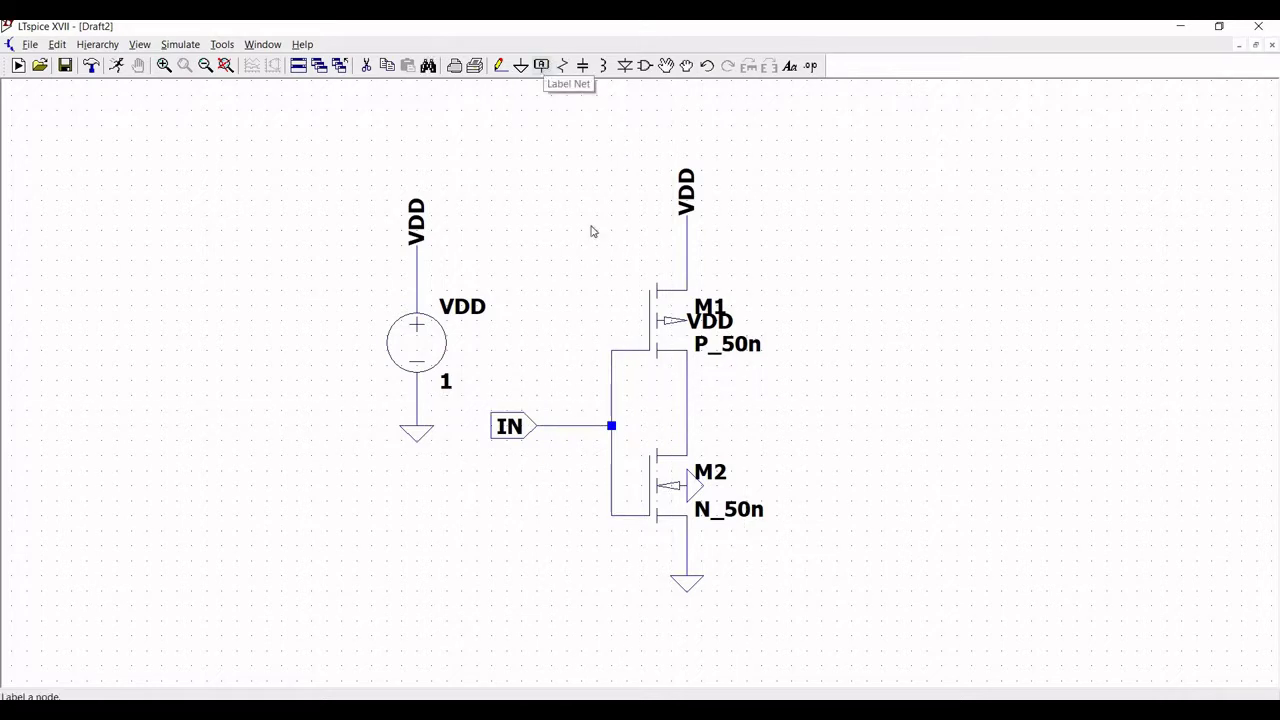
pyautogui.write('0')
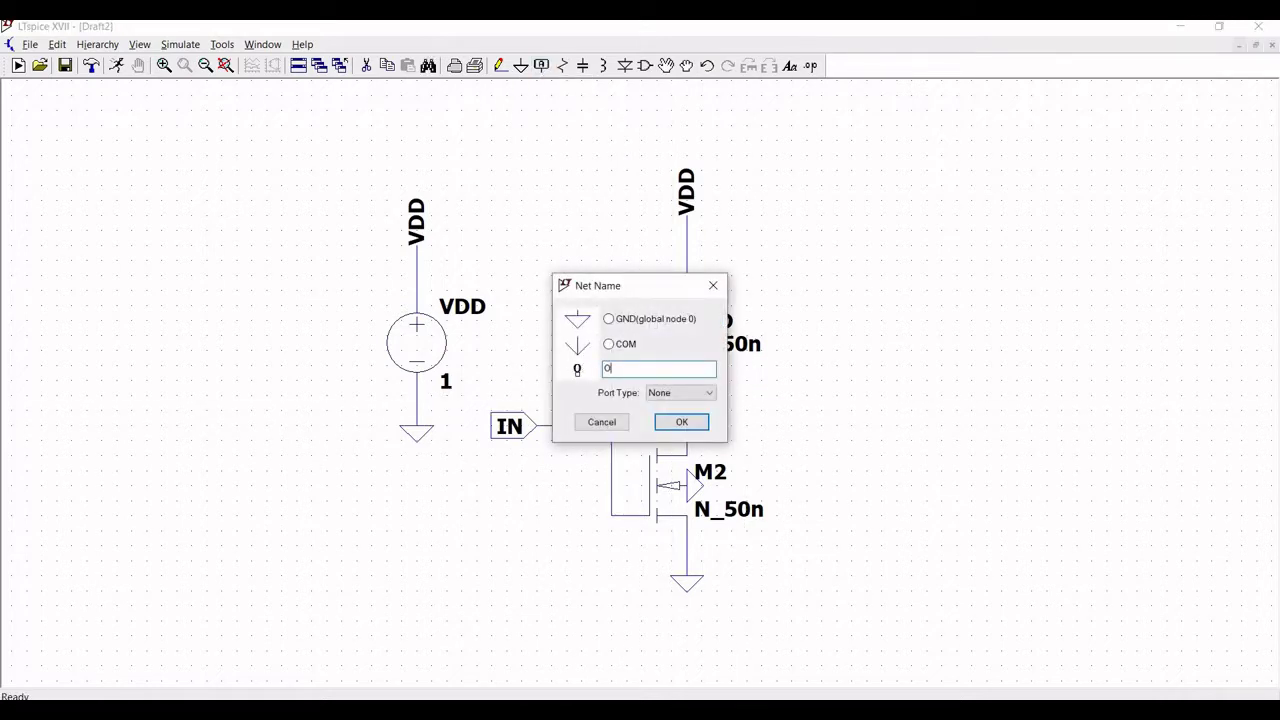
pyautogui.write('ut')
pyautogui.click(680, 393)
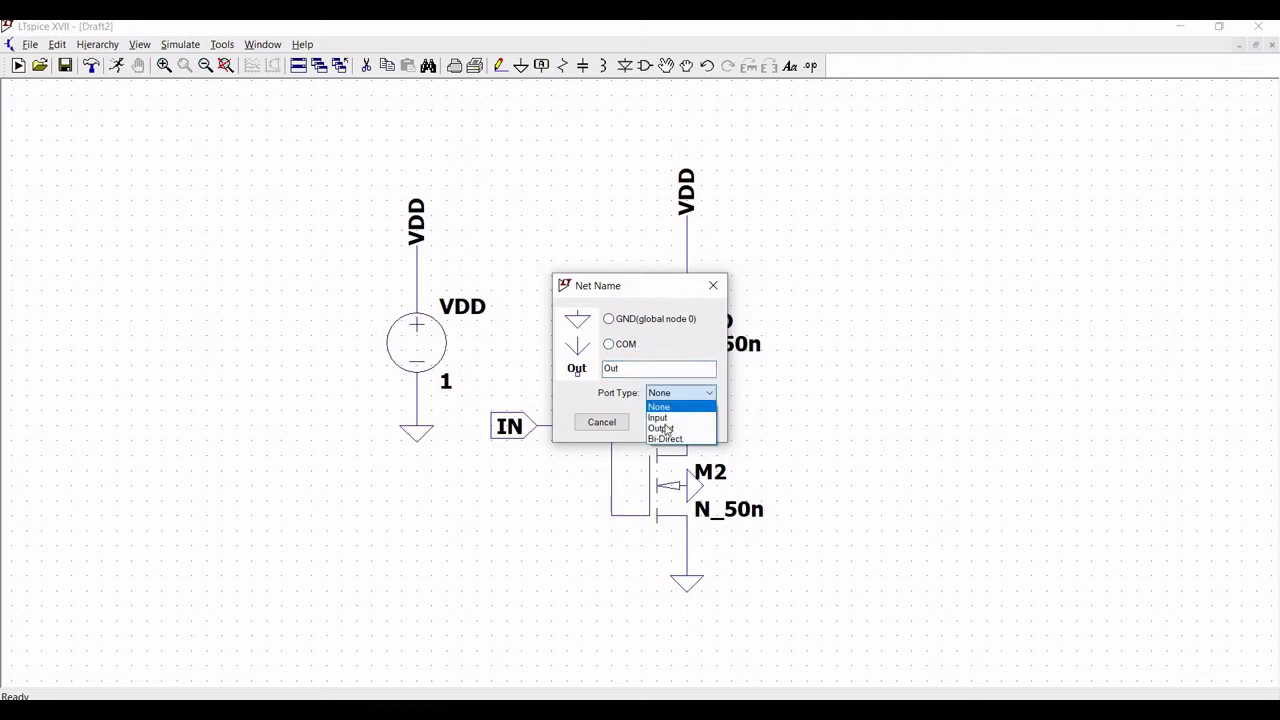
pyautogui.click(670, 430)
pyautogui.click(682, 422)
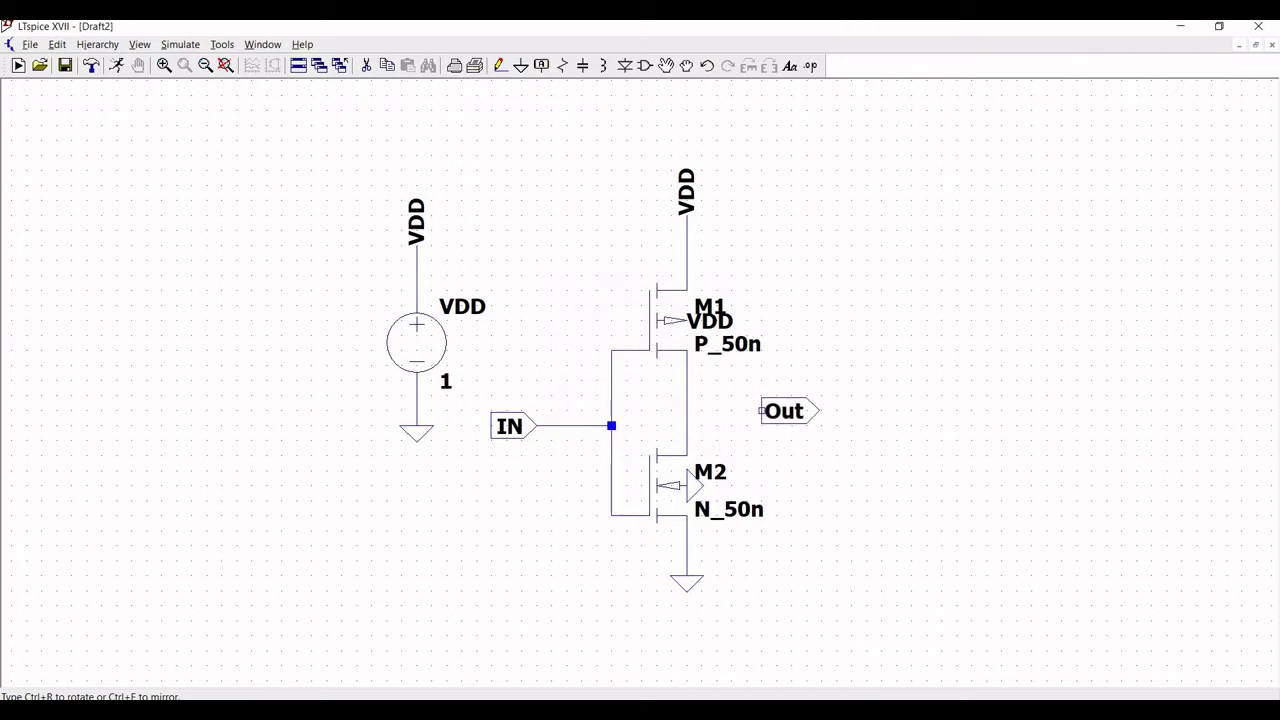
pyautogui.click(761, 411)
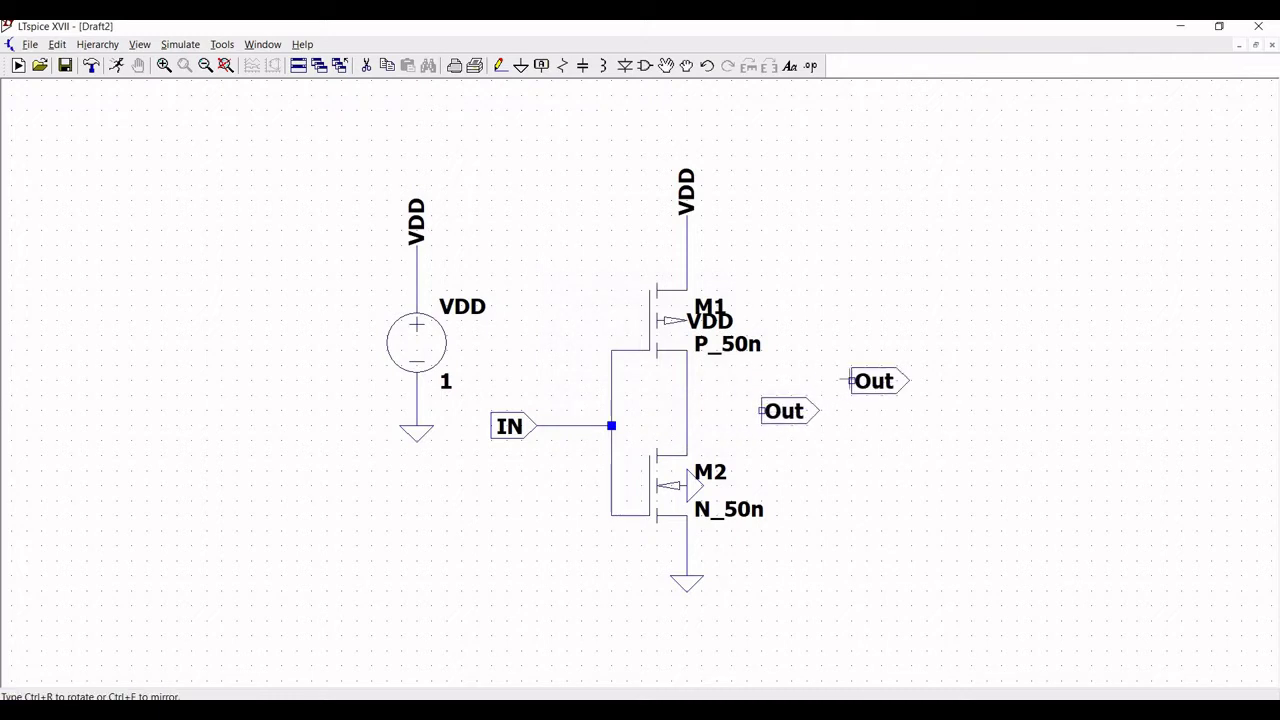
pyautogui.press('Escape')
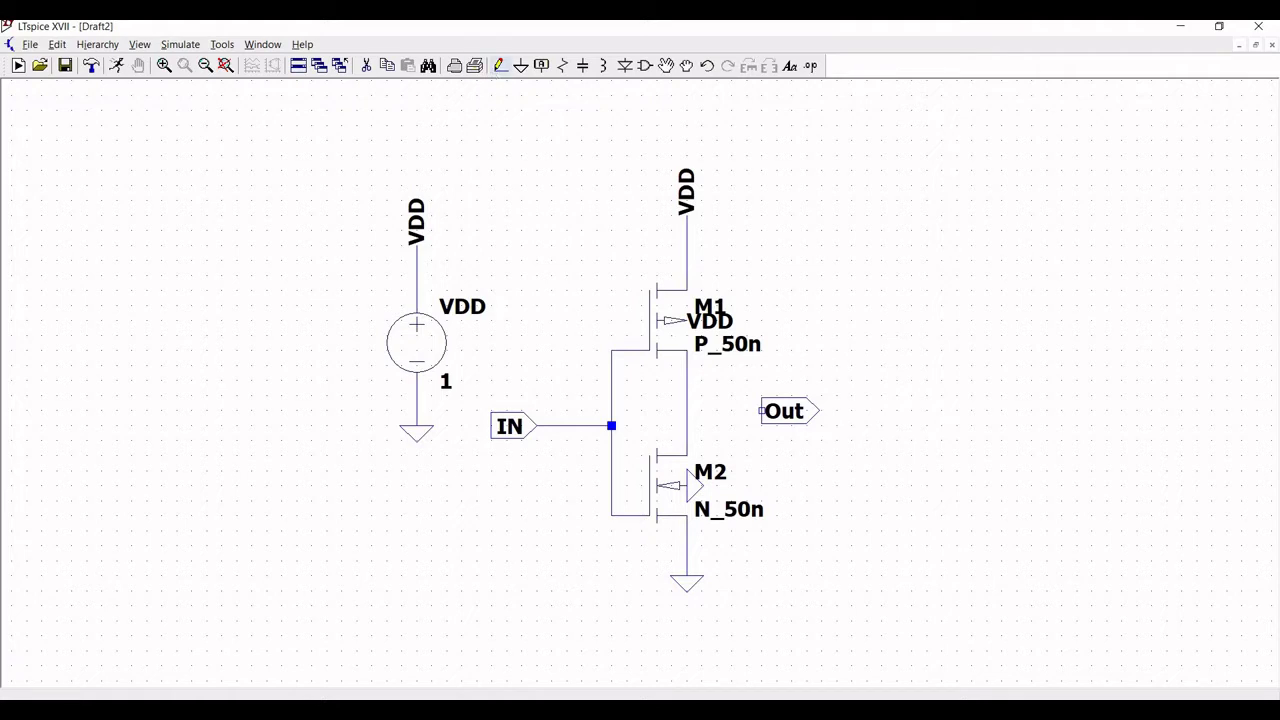
# Wire the Out port horizontally to the connection between M1 and M2.
pyautogui.click(500, 66)
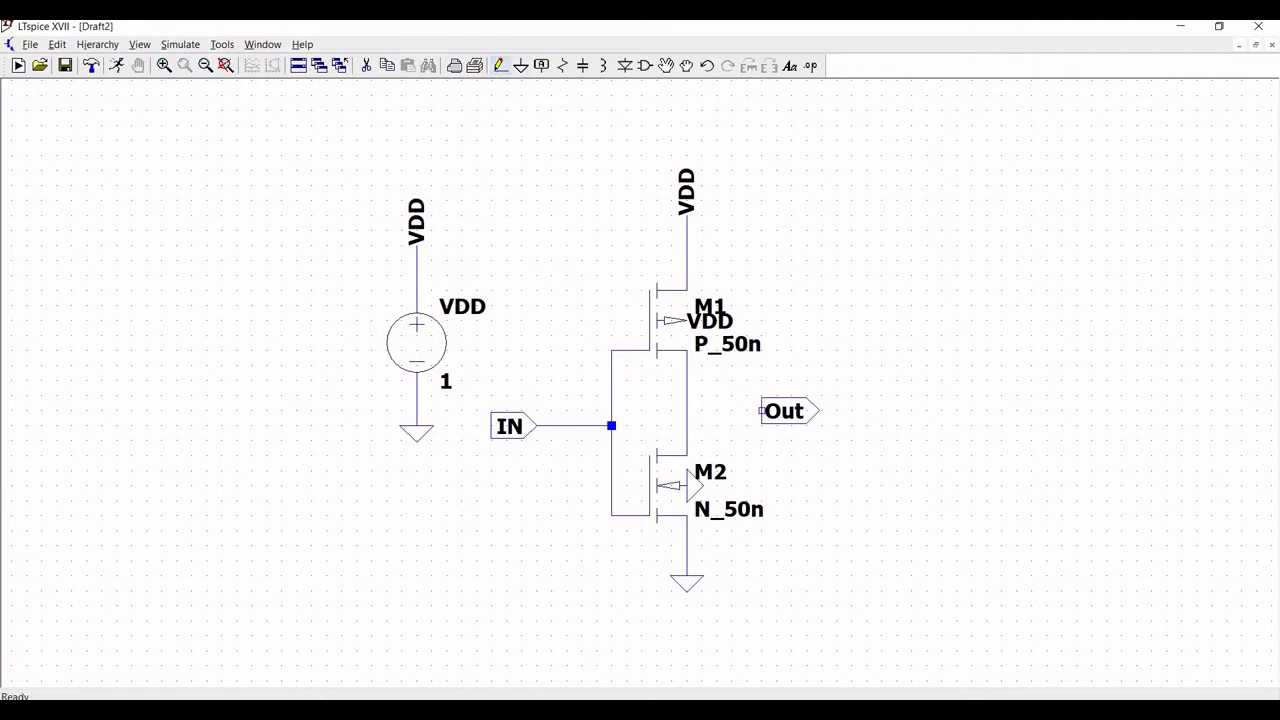
pyautogui.click(761, 411)
pyautogui.click(687, 410)
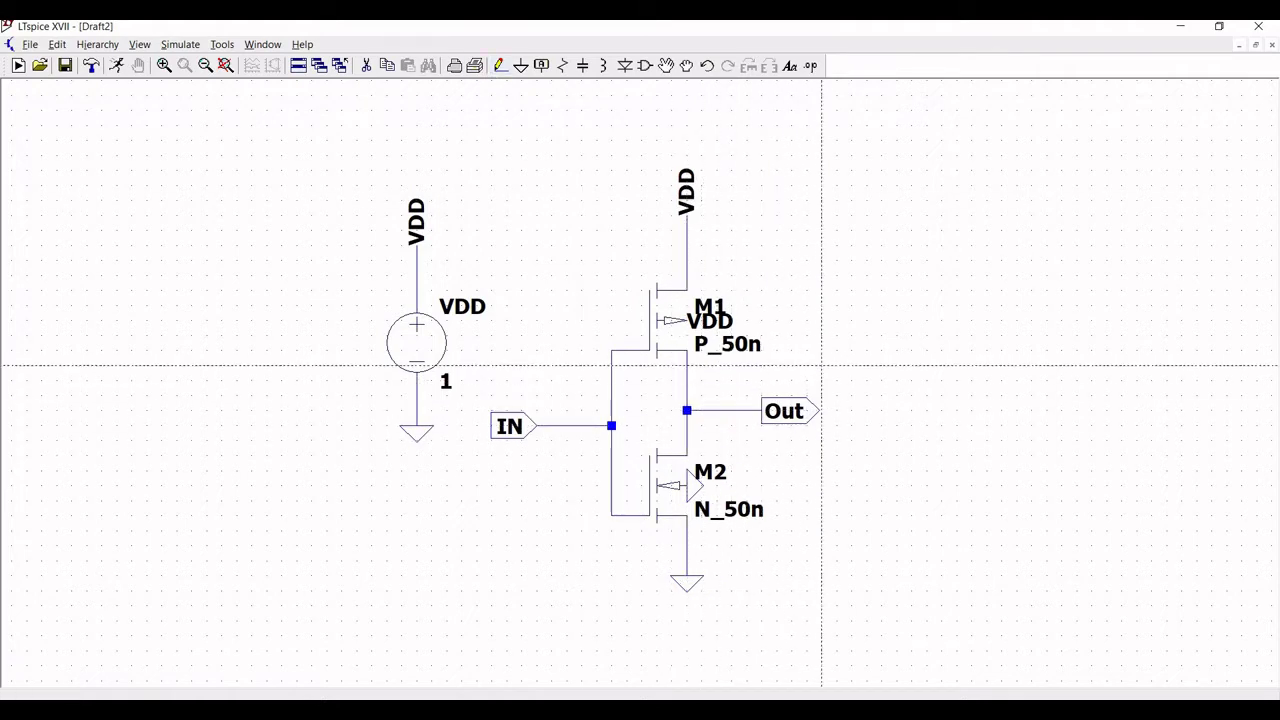
pyautogui.press('Escape')
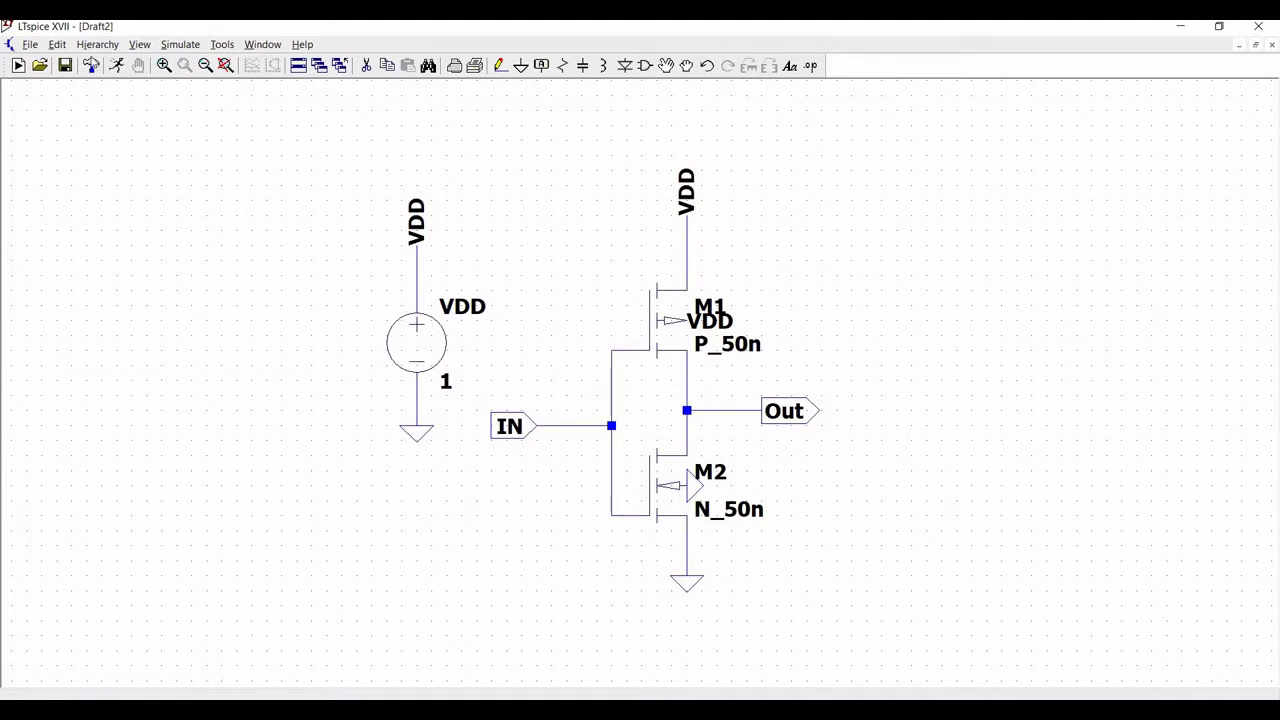
# Place the SPICE directive ".include BSIM4_models.txt" on the schematic below the inverter.
pyautogui.click(66, 46)
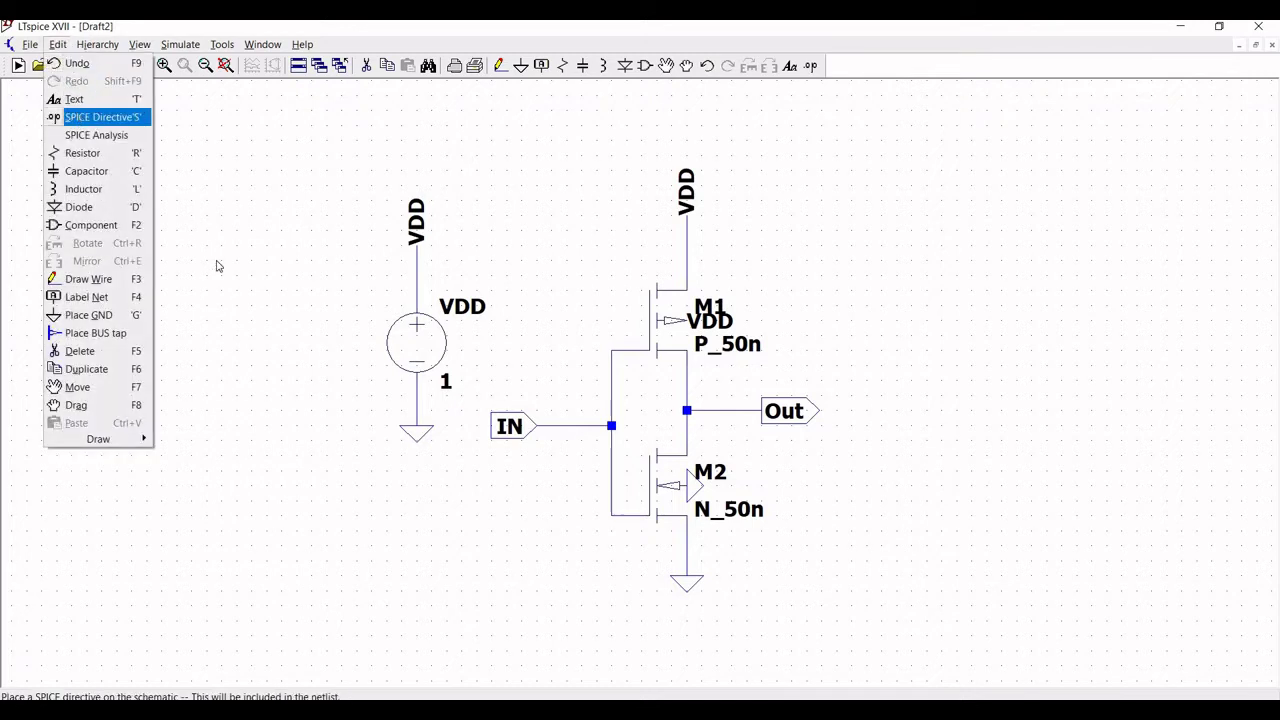
pyautogui.click(80, 117)
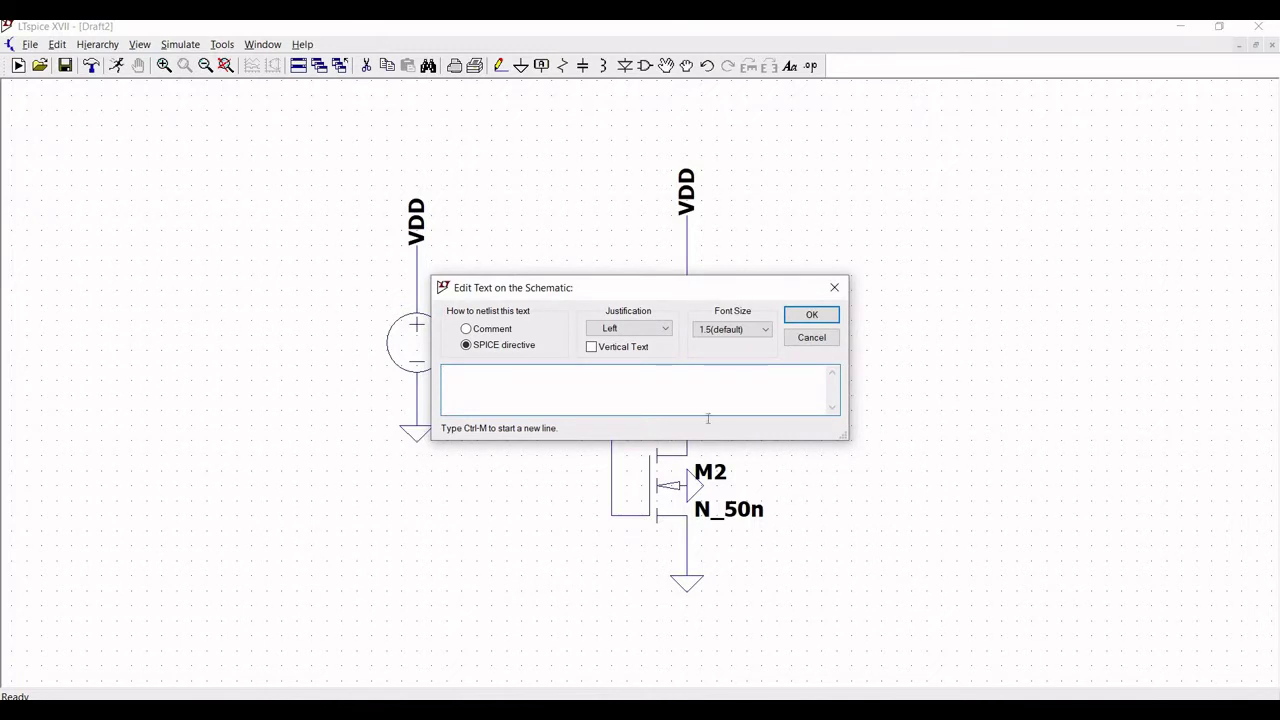
pyautogui.hotkey('alt', 'Tab')
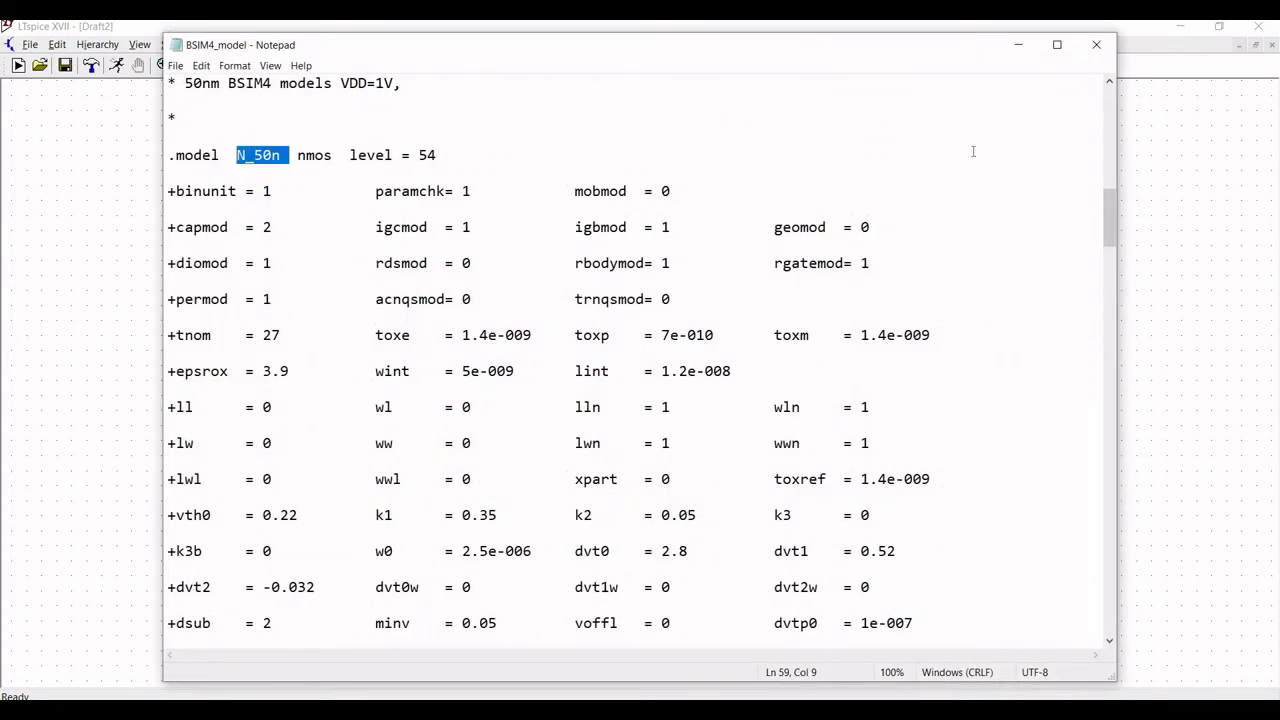
pyautogui.hotkey('alt', 'Tab')
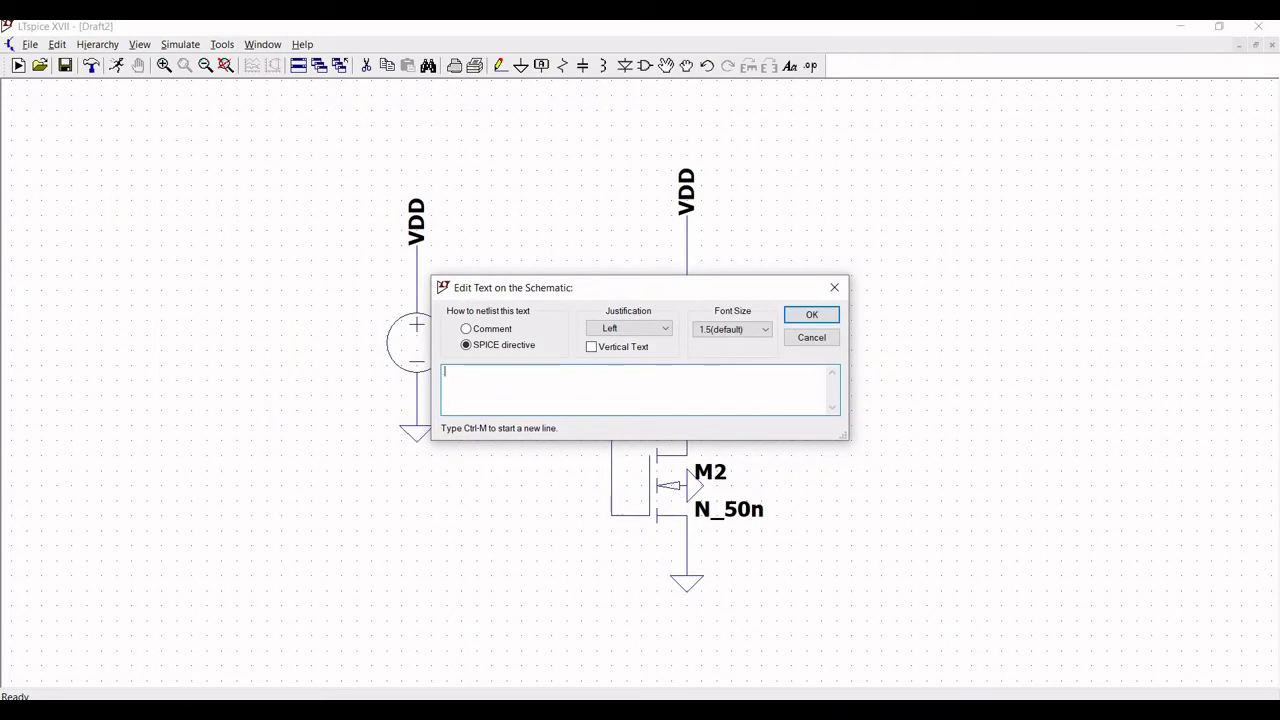
pyautogui.write('include BSIM4_models.t')
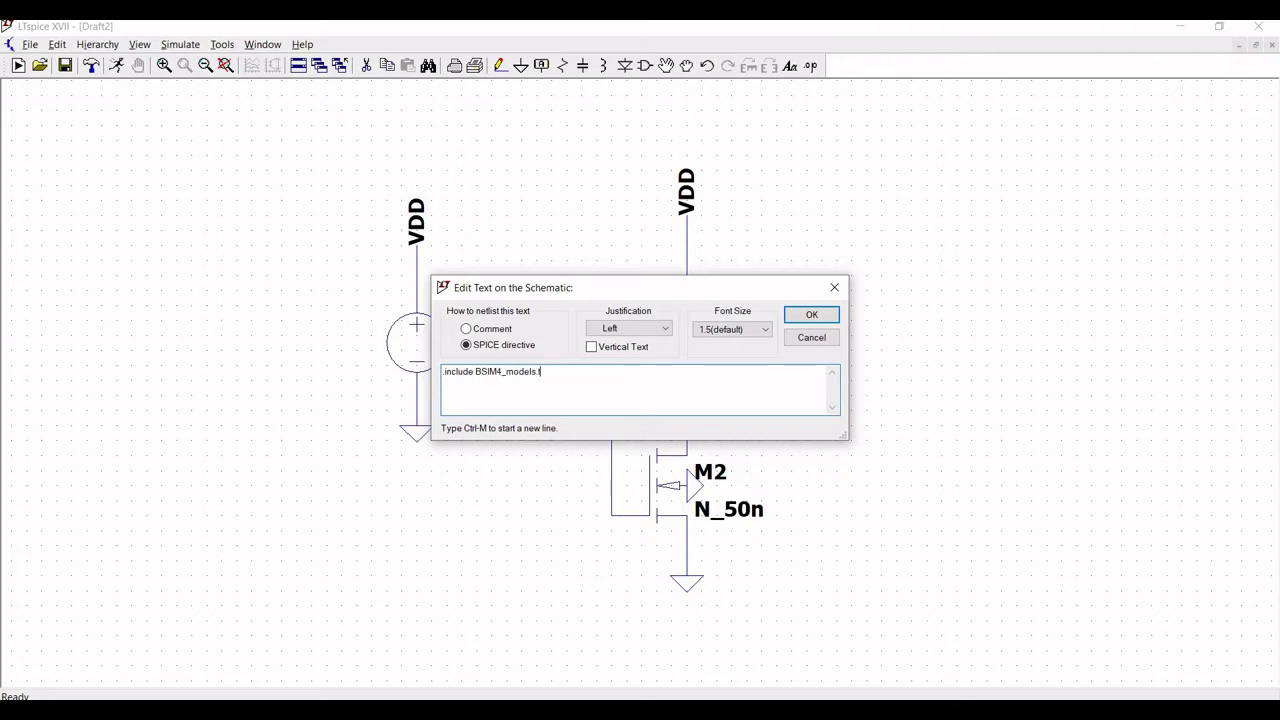
pyautogui.write('xt')
pyautogui.press('Return')
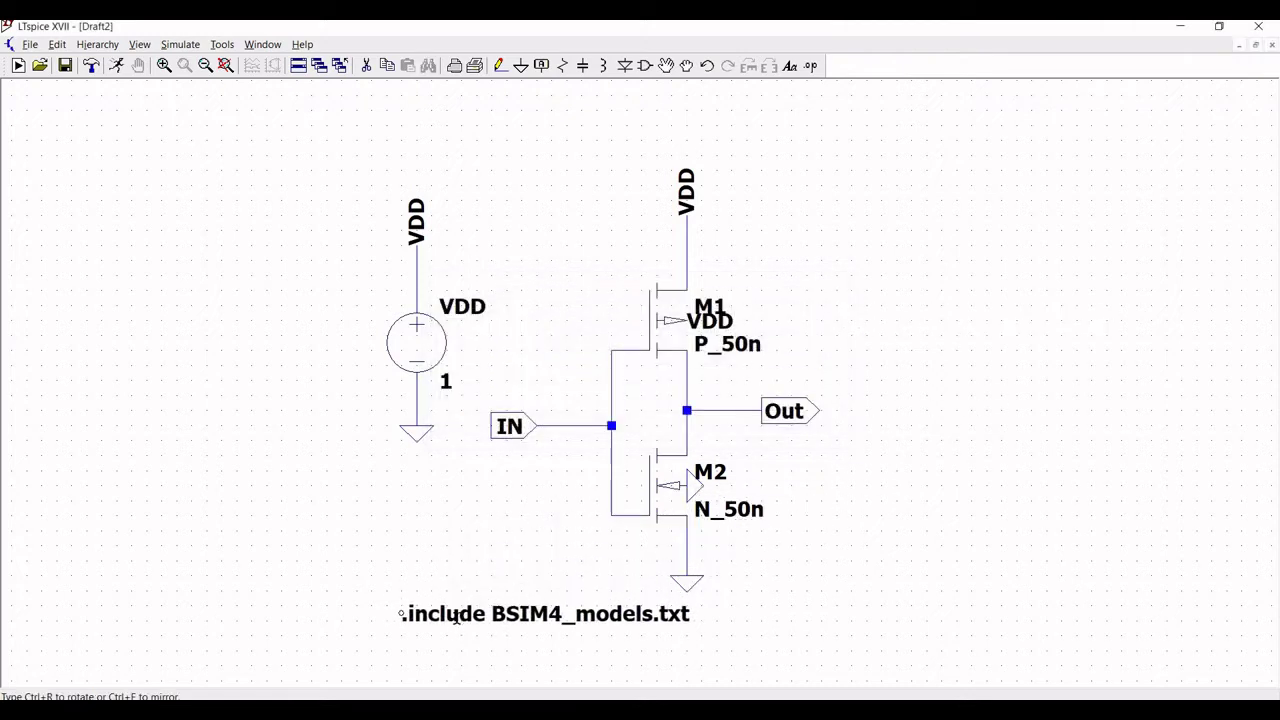
pyautogui.click(475, 622)
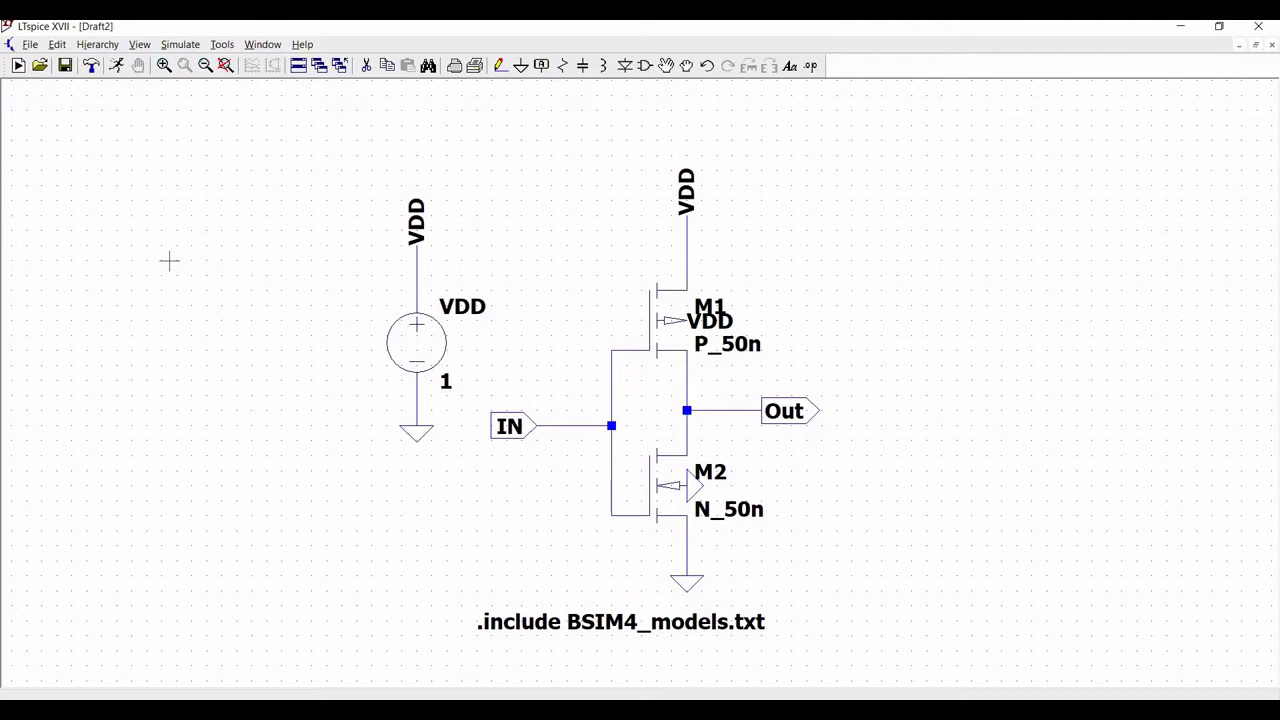
# Create a new blank symbol for the inverter schematic.
pyautogui.click(97, 44)
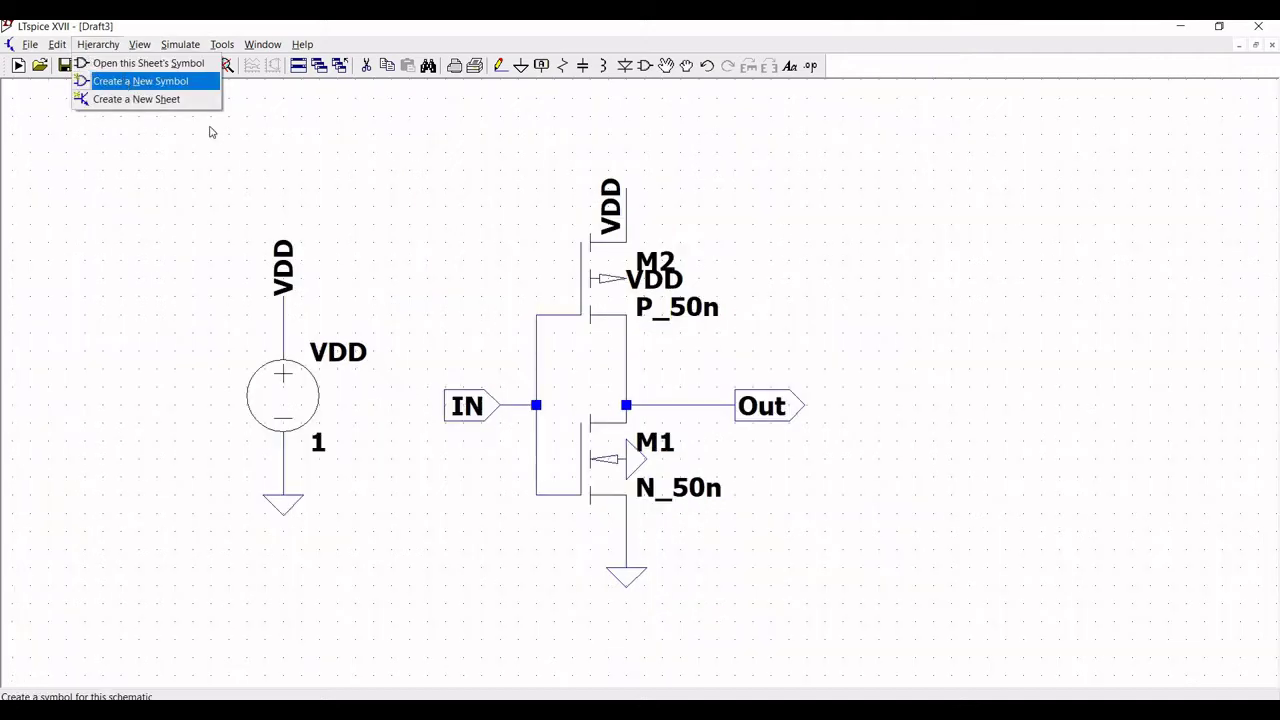
pyautogui.press('Return')
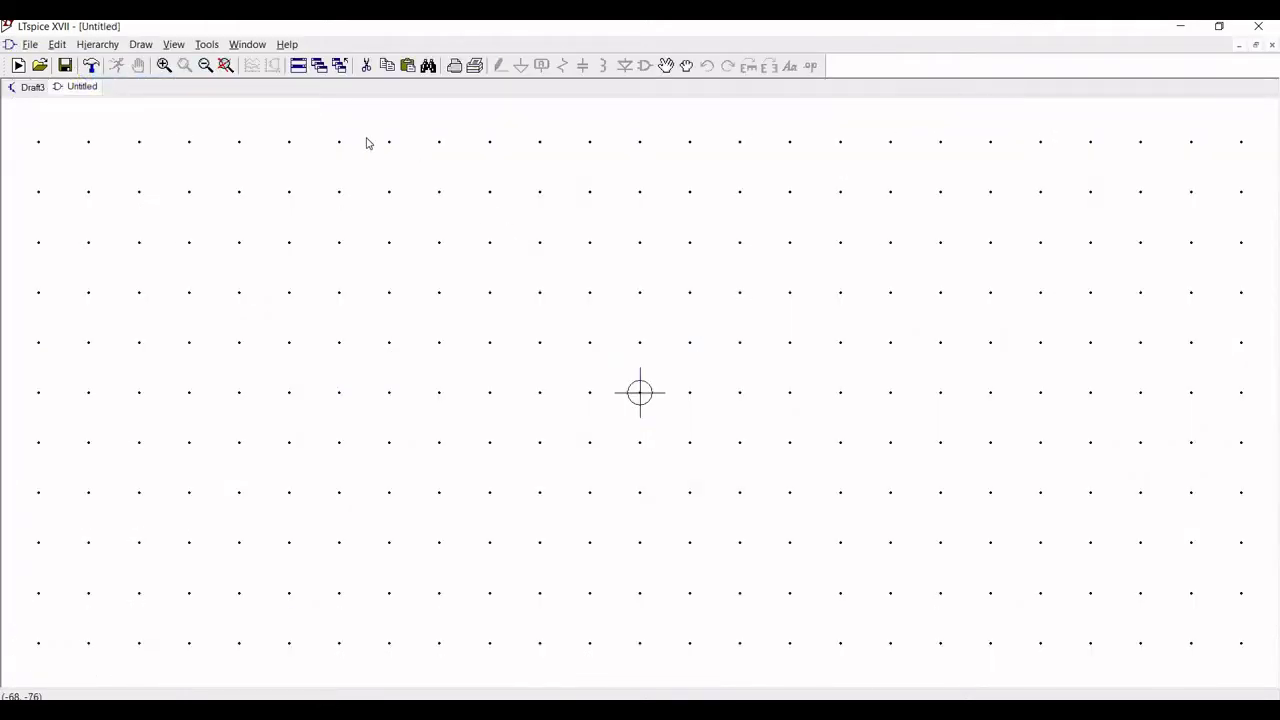
pyautogui.click(143, 46)
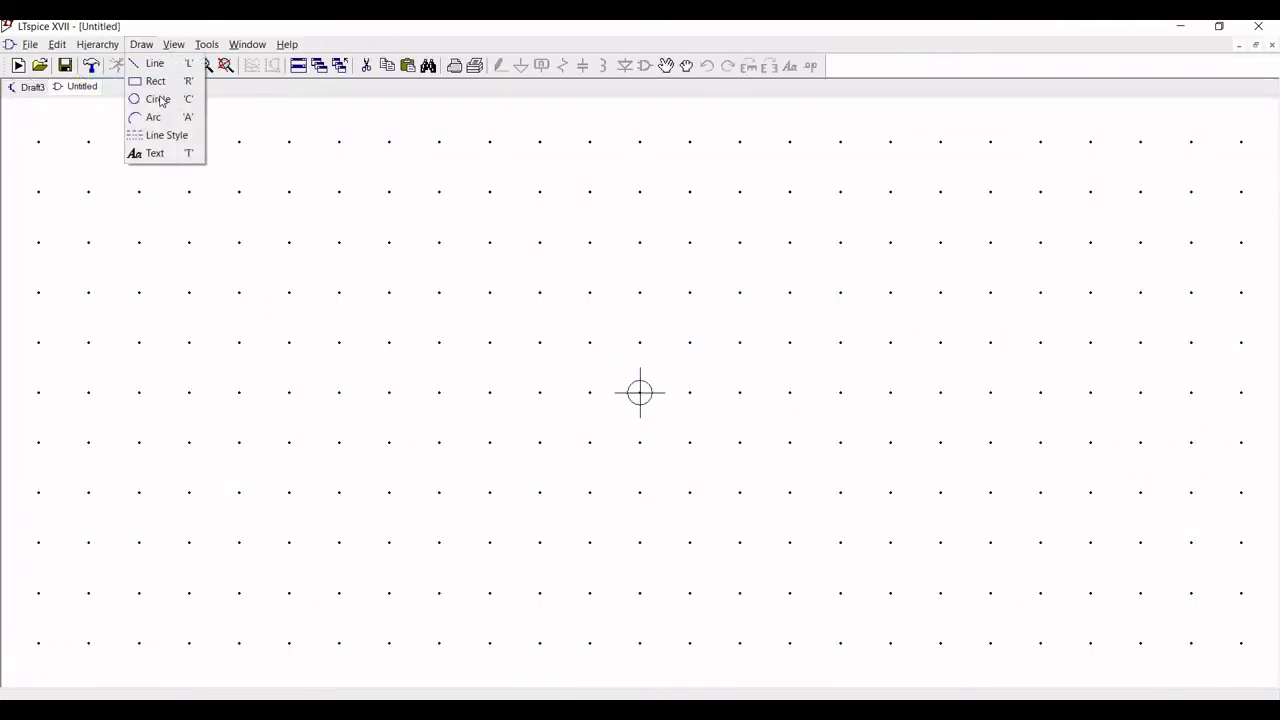
pyautogui.click(306, 250)
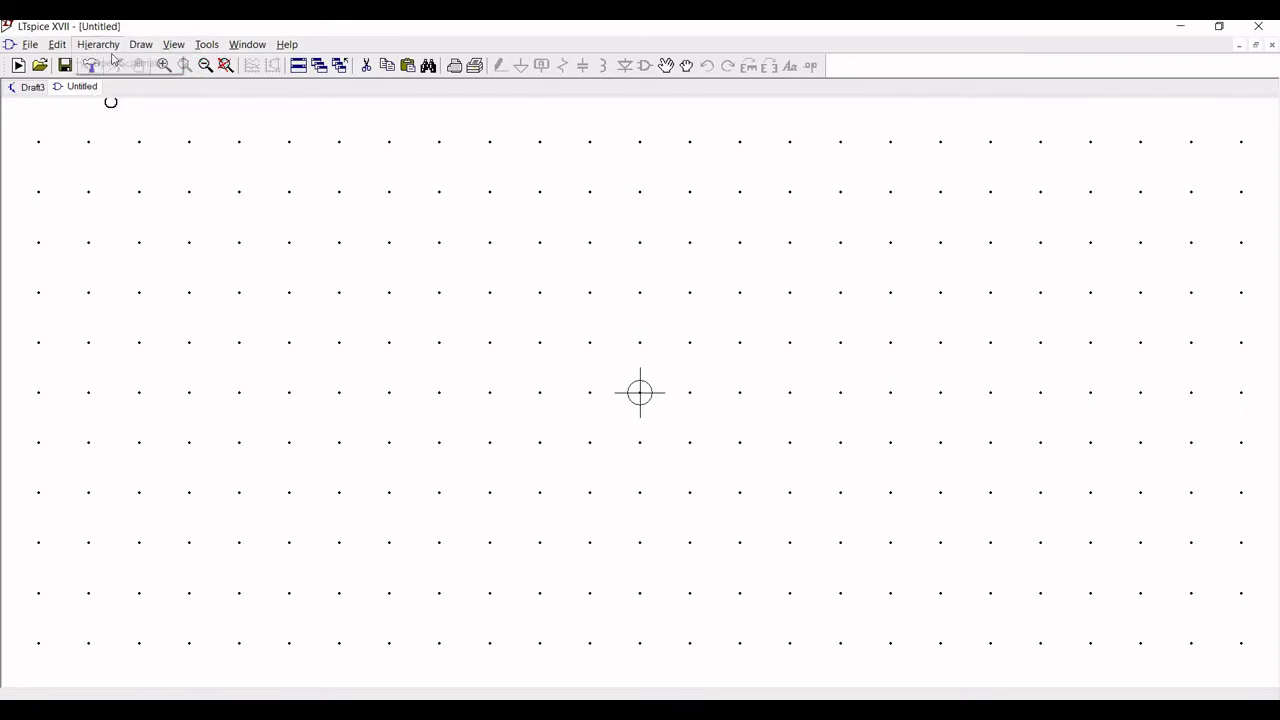
# Draw a triangle from three lines, with a vertical side from (-80, -32) to (-80, 48) and its tip just past the origin.
pyautogui.click(140, 46)
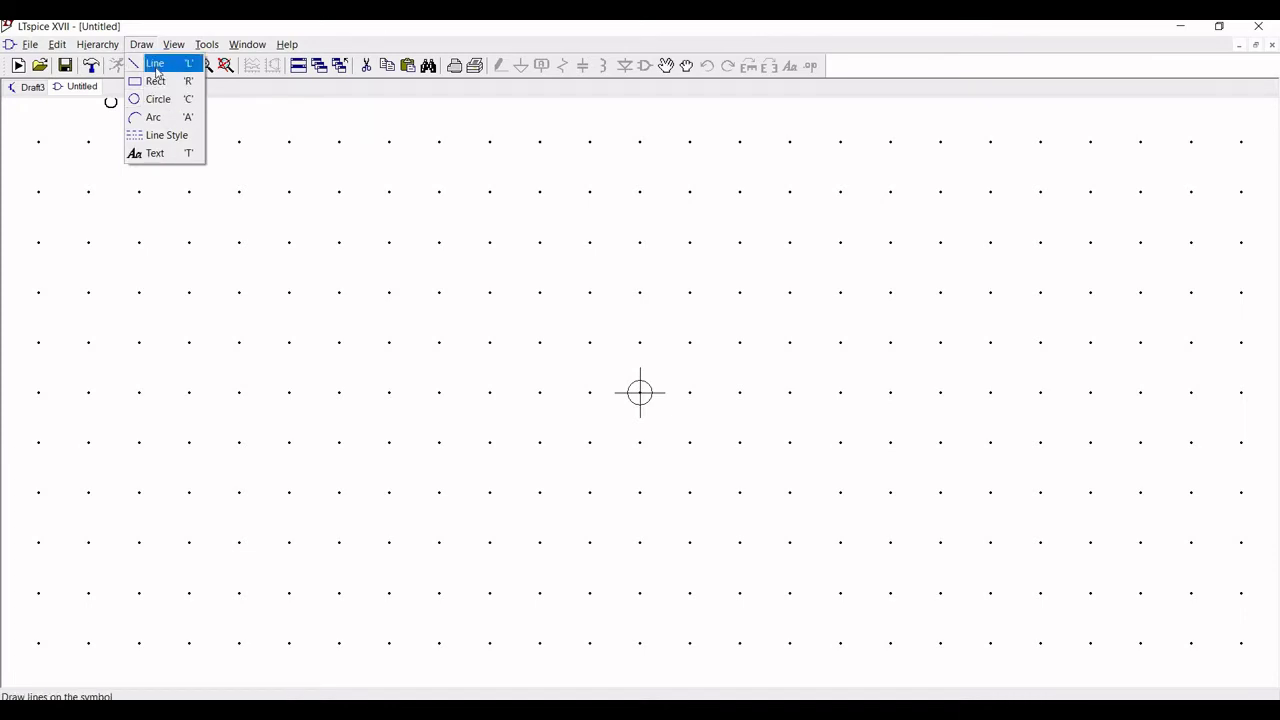
pyautogui.click(157, 68)
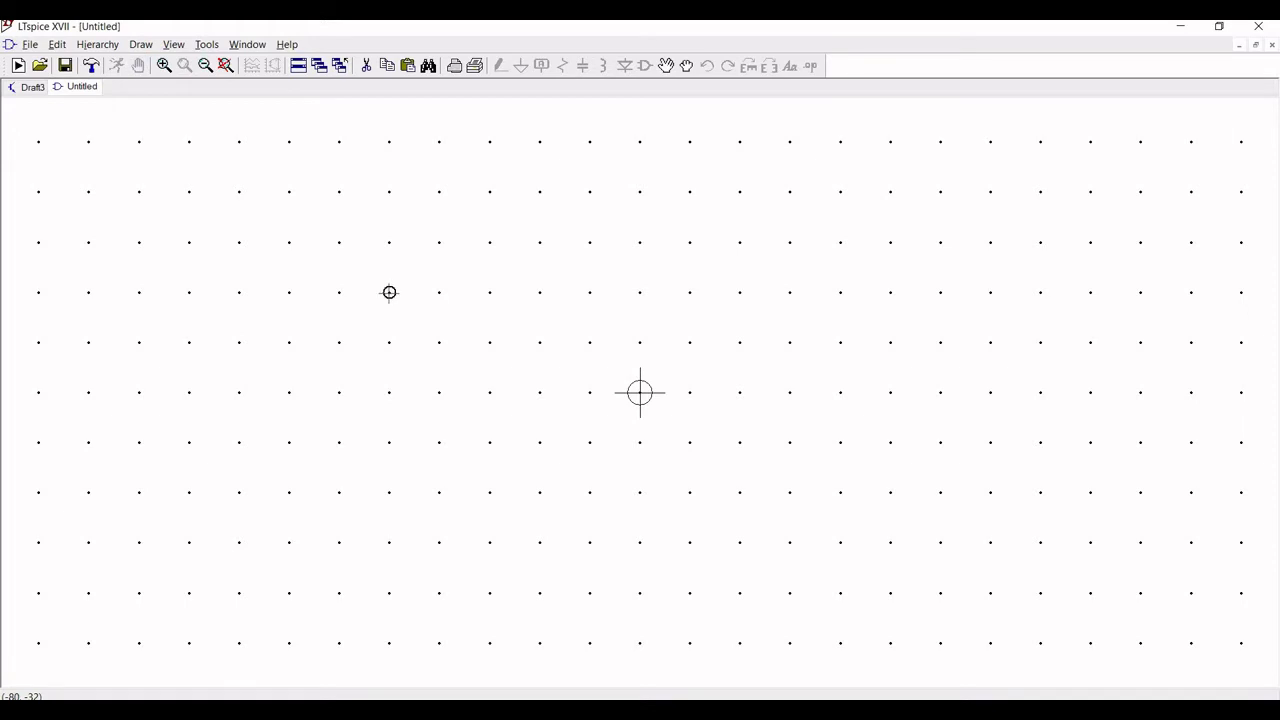
pyautogui.click(389, 292)
pyautogui.click(389, 542)
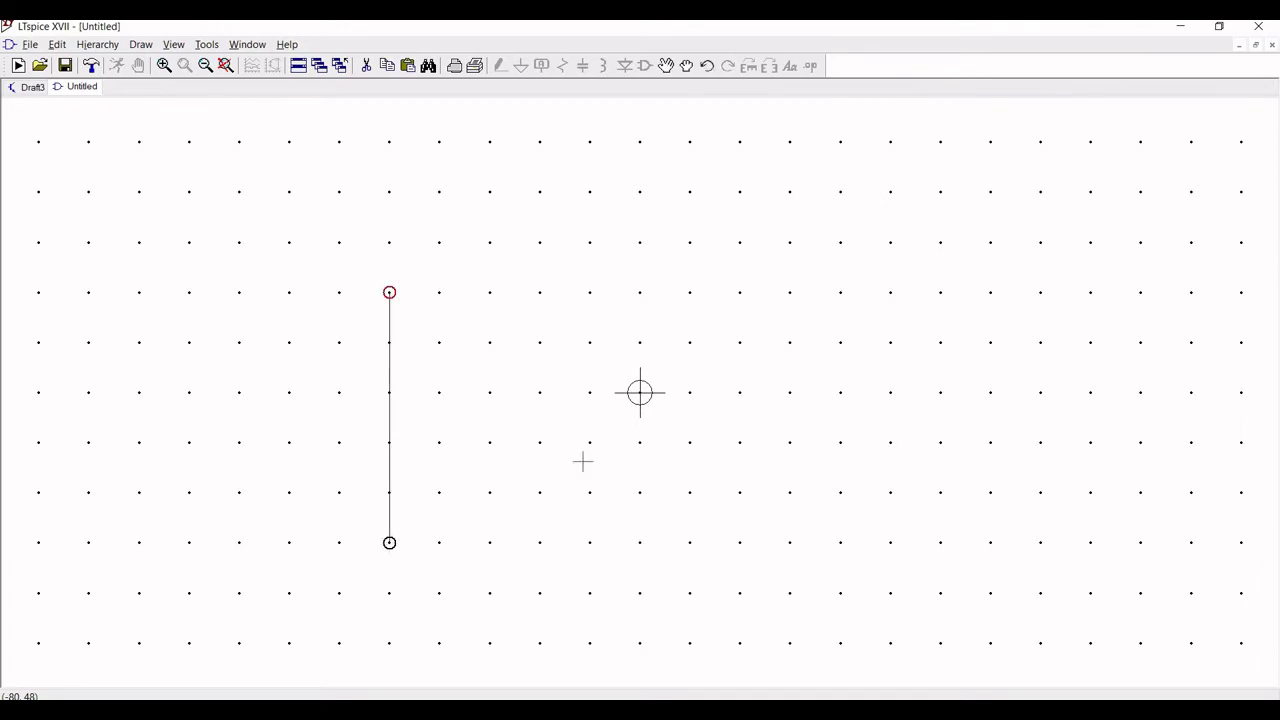
pyautogui.click(739, 392)
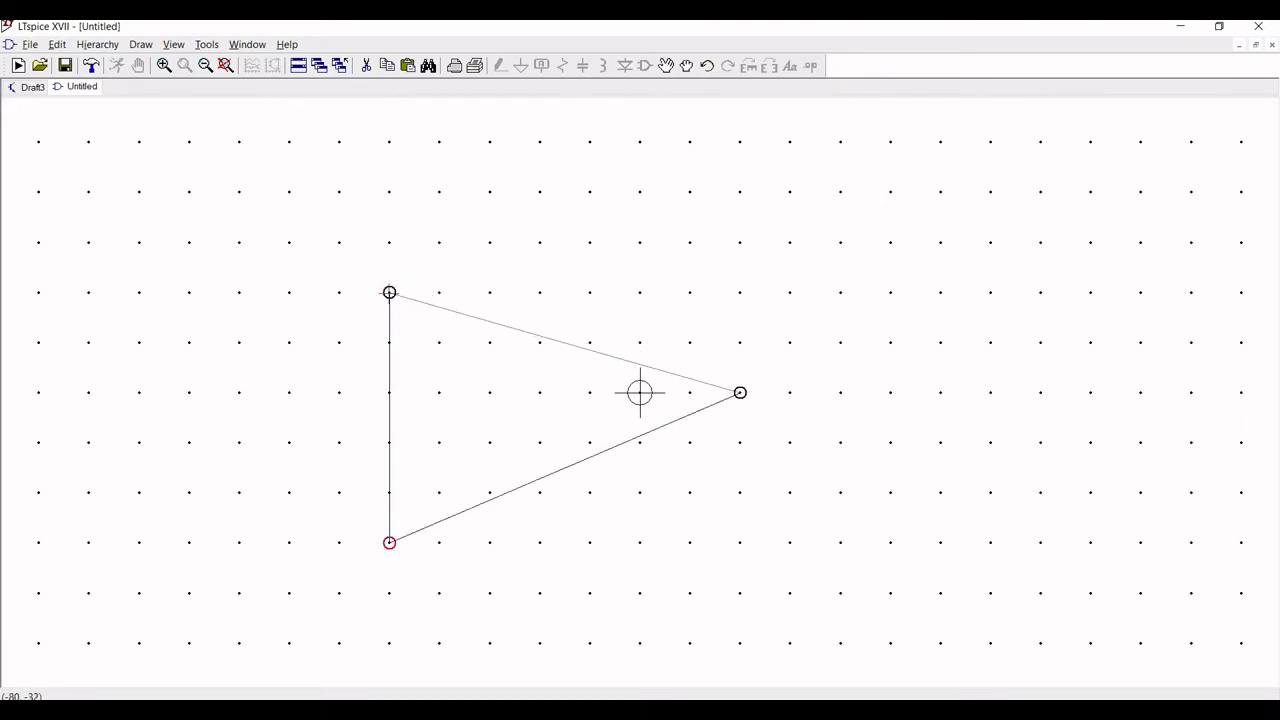
pyautogui.click(389, 292)
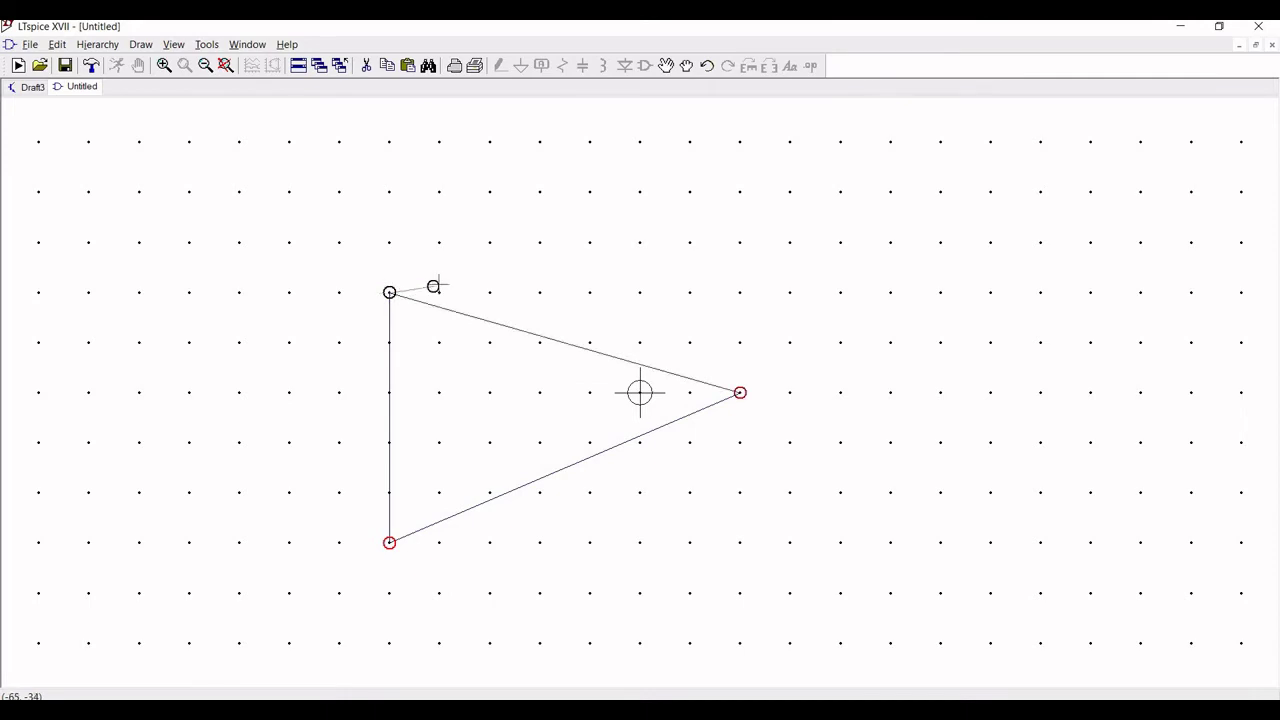
pyautogui.rightClick(439, 283)
# Add a pin labelled IN with TOP label justification, two grid dots outside the triangle's vertical side.
pyautogui.click(57, 44)
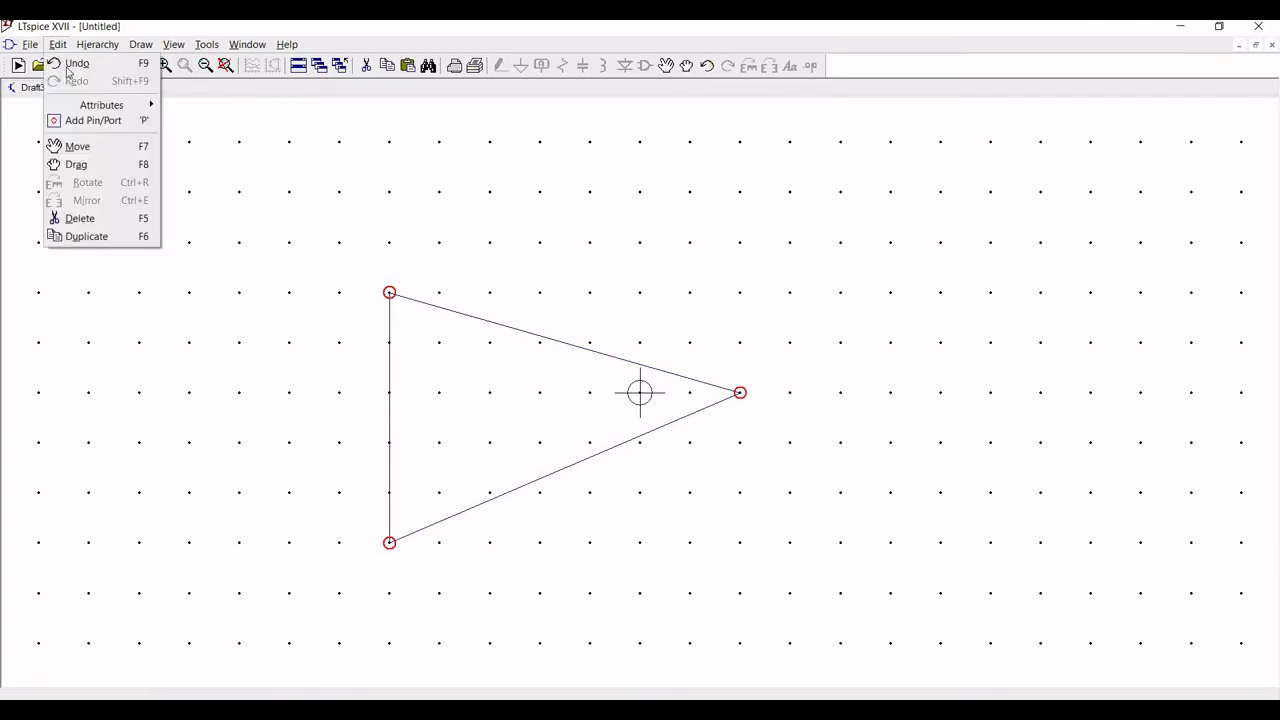
pyautogui.click(95, 120)
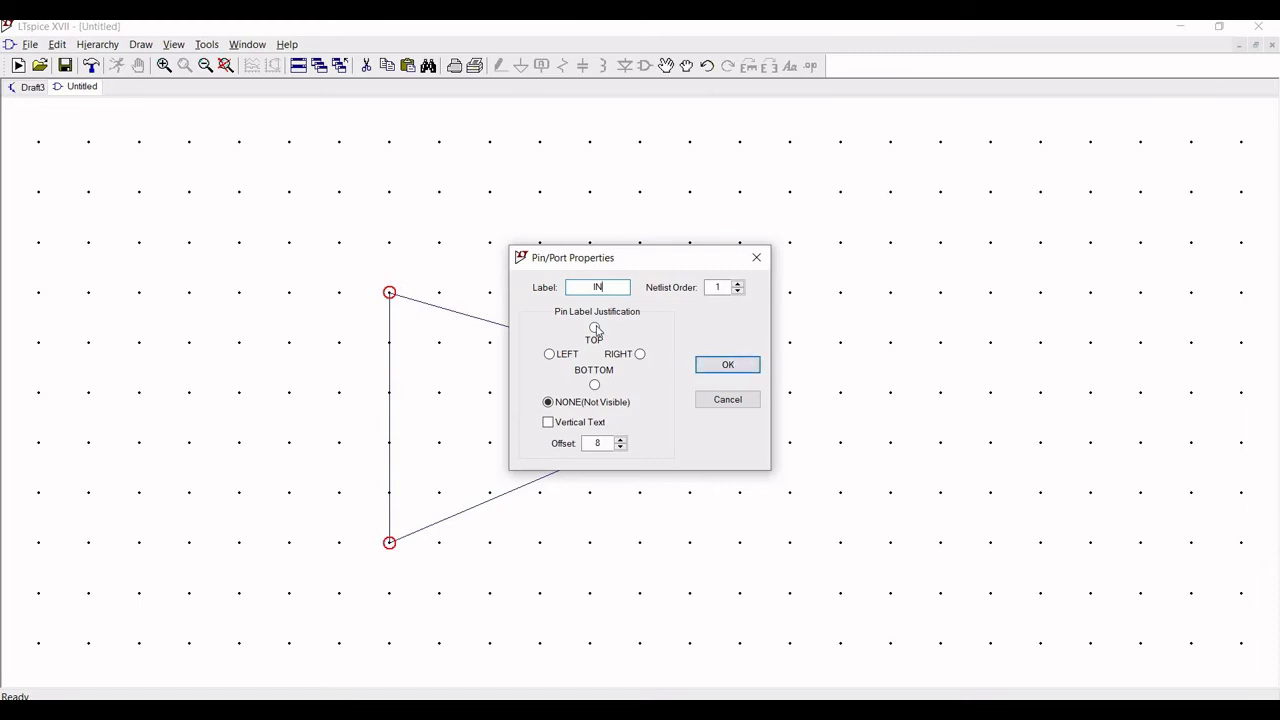
pyautogui.click(595, 328)
pyautogui.click(728, 366)
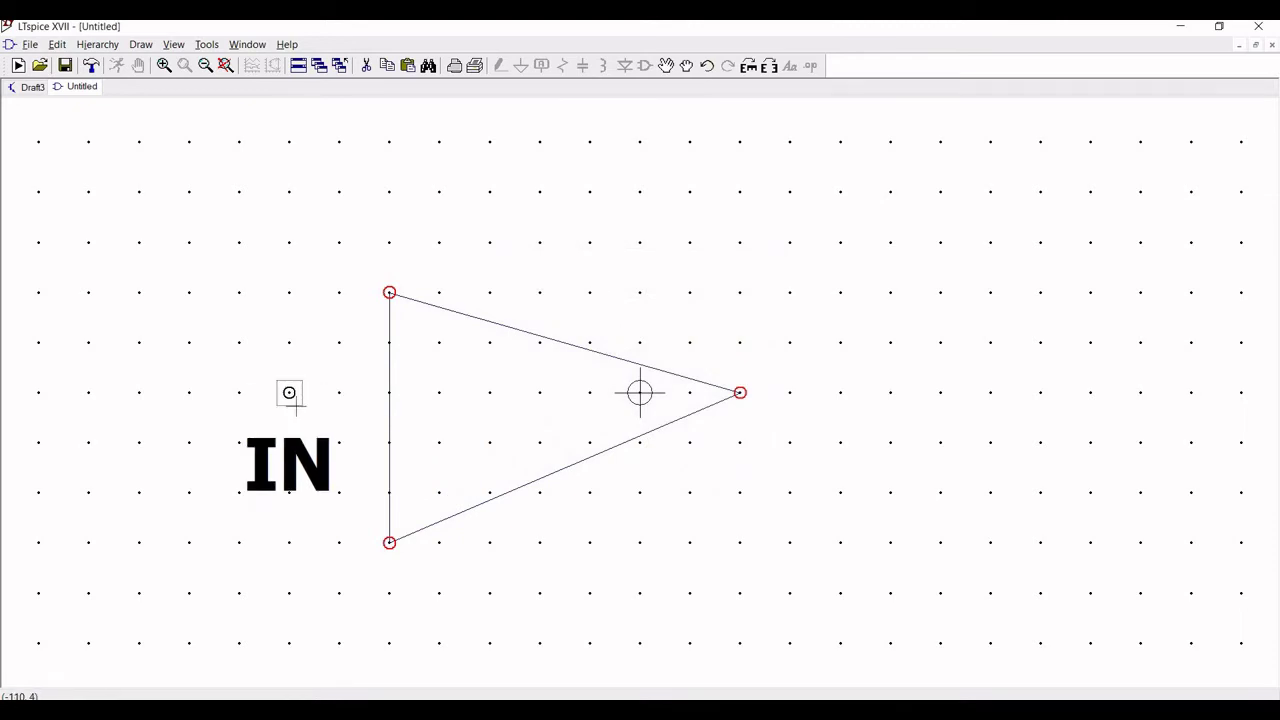
pyautogui.click(295, 404)
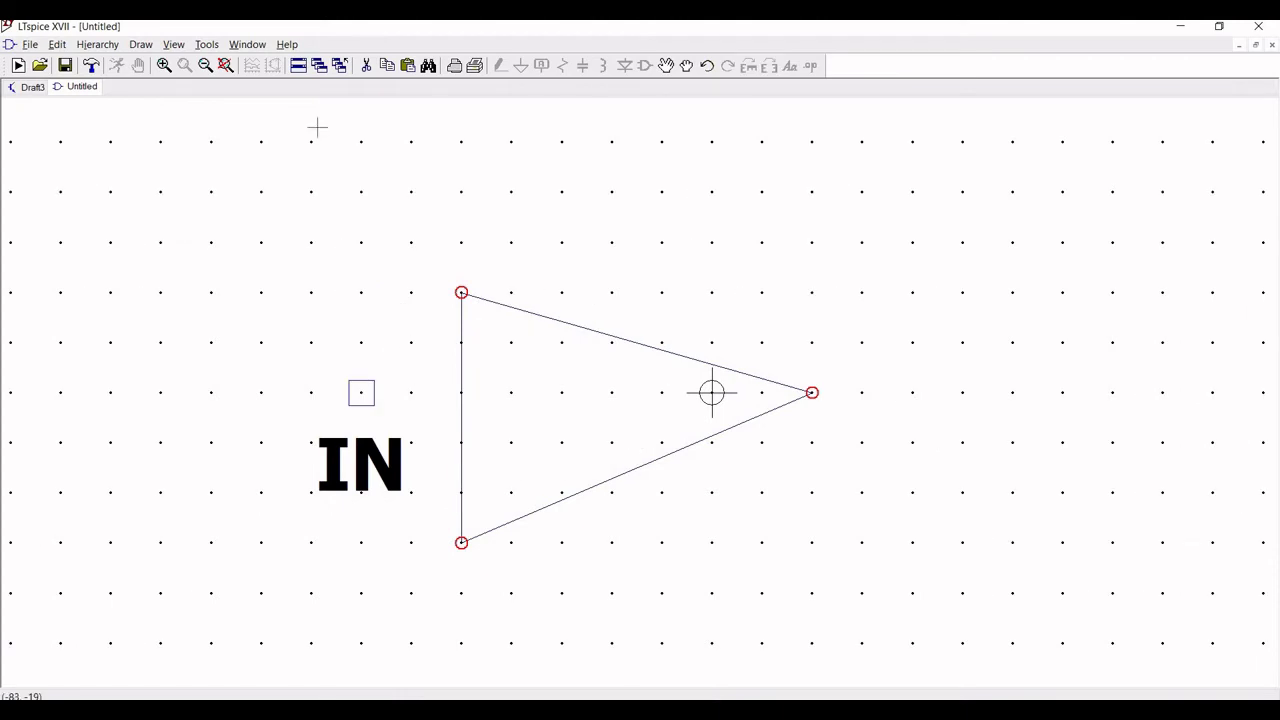
# Add a pin labelled Out with BOTTOM label justification, two grid dots beyond the triangle's tip.
pyautogui.click(57, 44)
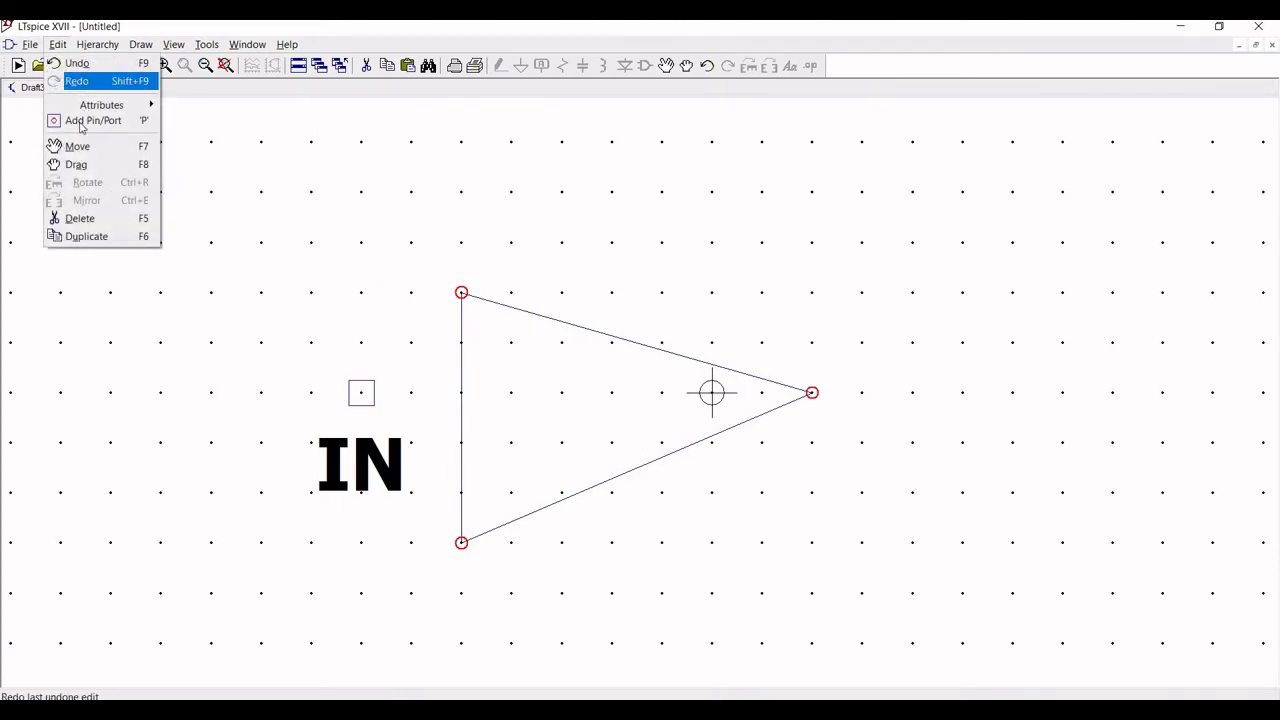
pyautogui.press('Return')
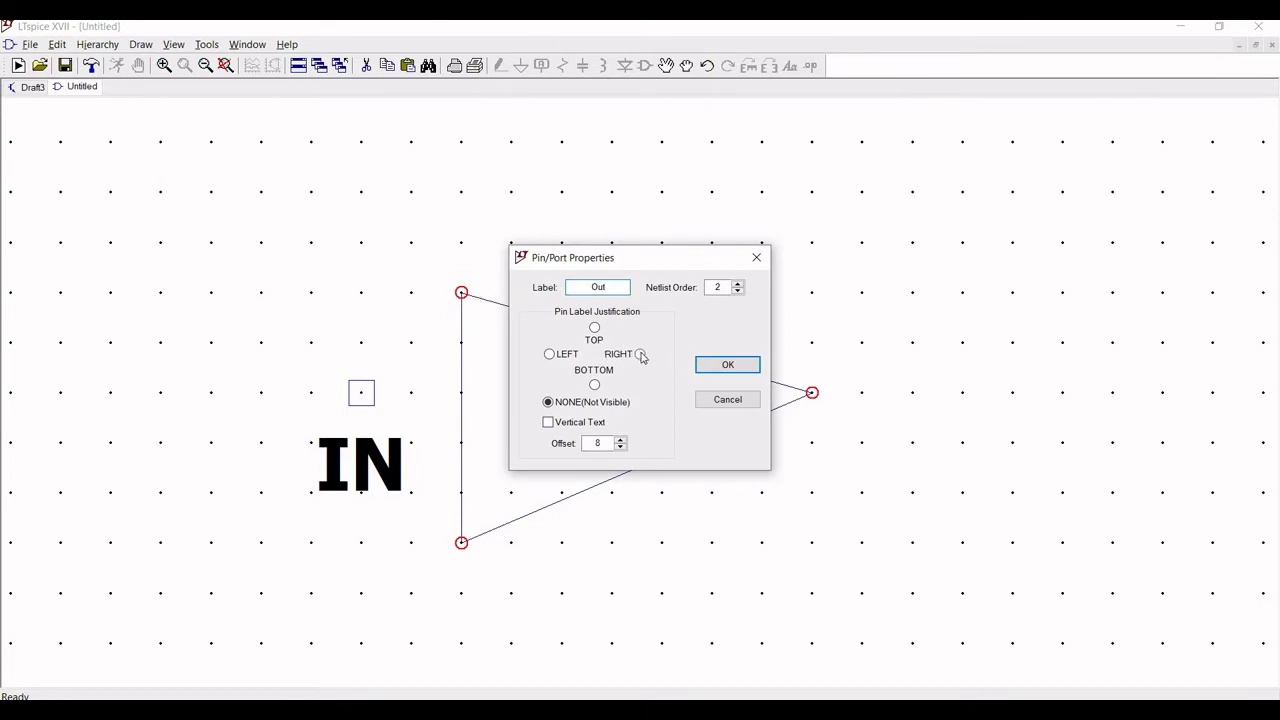
pyautogui.click(595, 386)
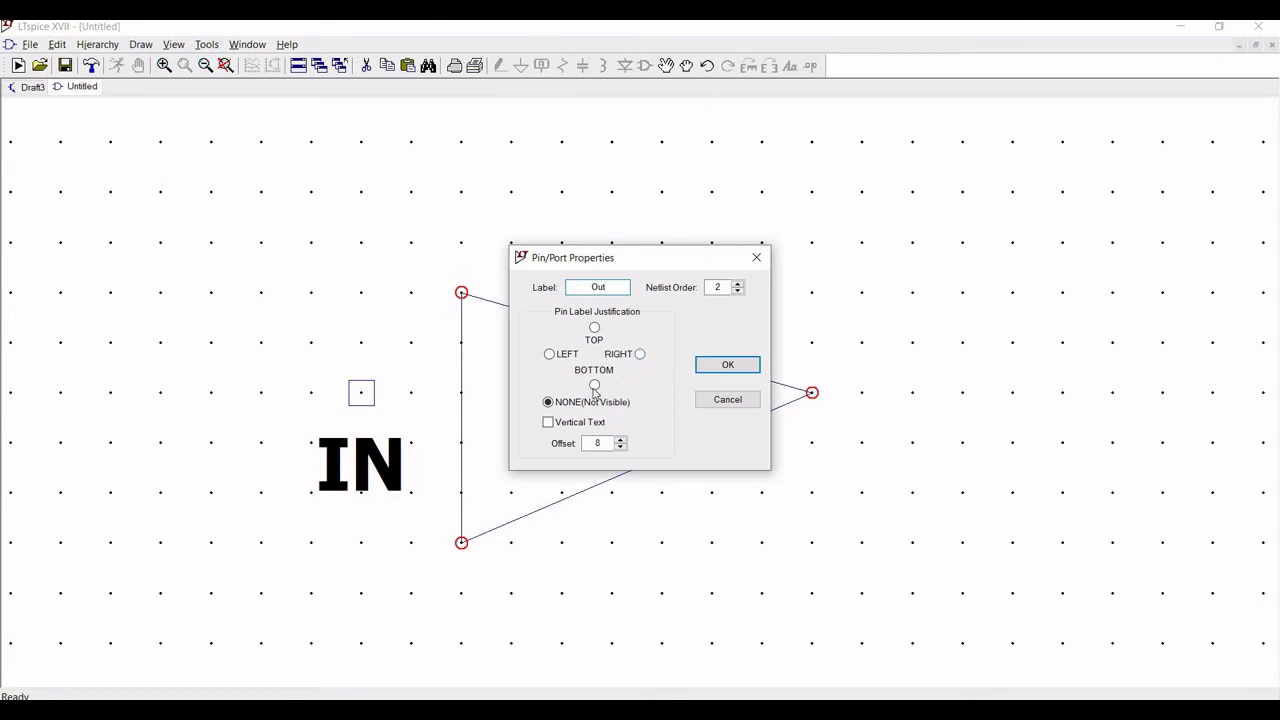
pyautogui.click(738, 367)
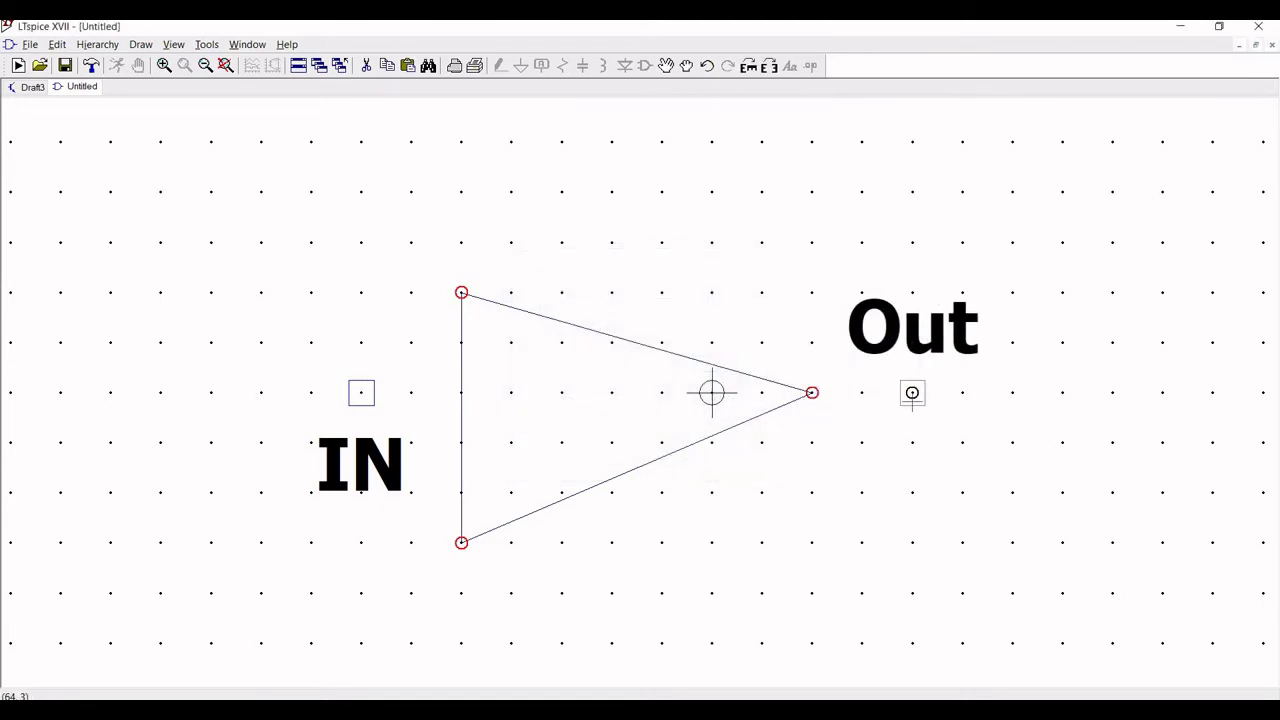
pyautogui.press('Escape')
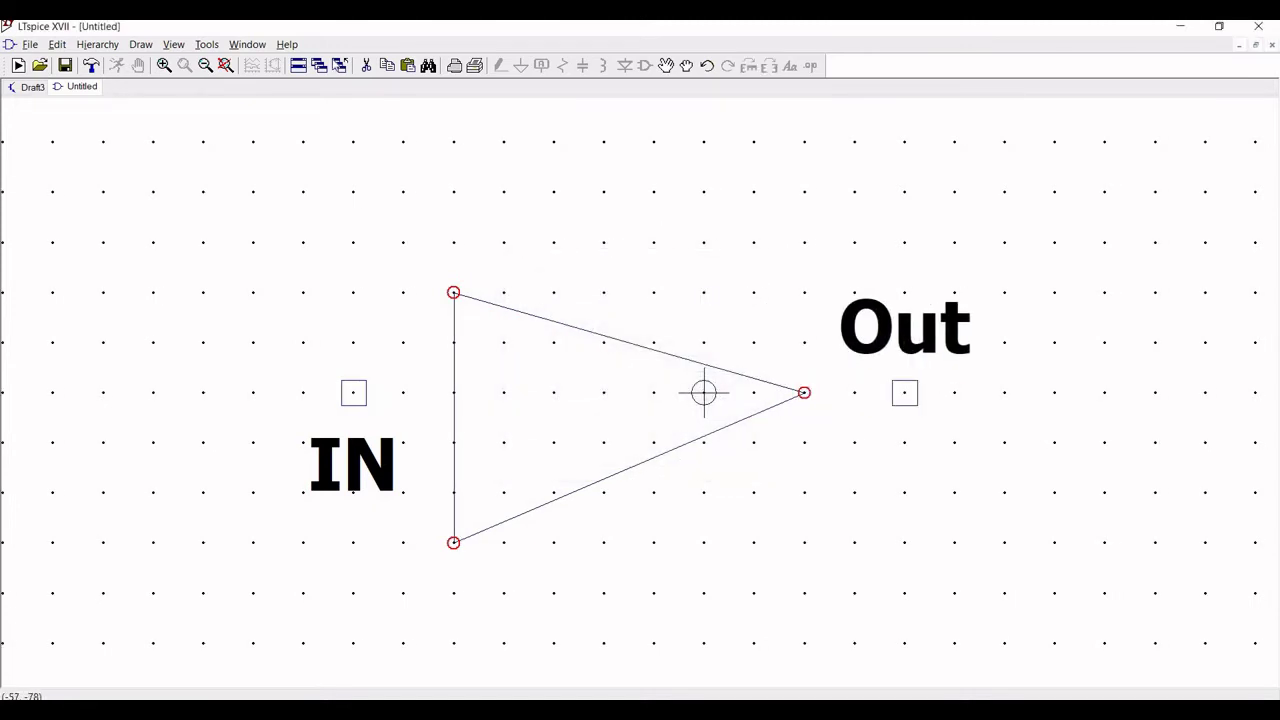
# Draw a horizontal line from the IN pin to the triangle's vertical side.
pyautogui.click(141, 44)
pyautogui.press('Return')
pyautogui.click(353, 392)
pyautogui.click(453, 392)
pyautogui.press('Escape')
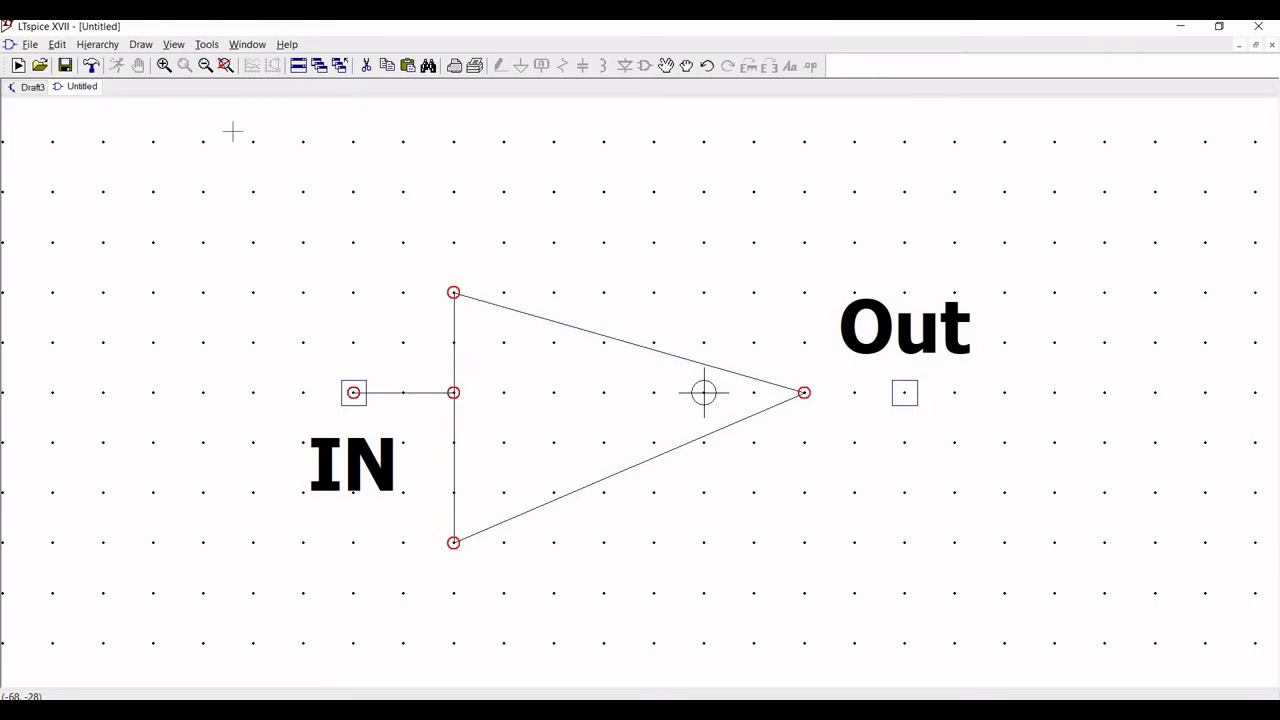
# Draw a horizontal line from the triangle's tip to the Out pin.
pyautogui.click(142, 47)
pyautogui.press('l')
pyautogui.click(804, 392)
pyautogui.click(904, 392)
pyautogui.rightClick(970, 374)
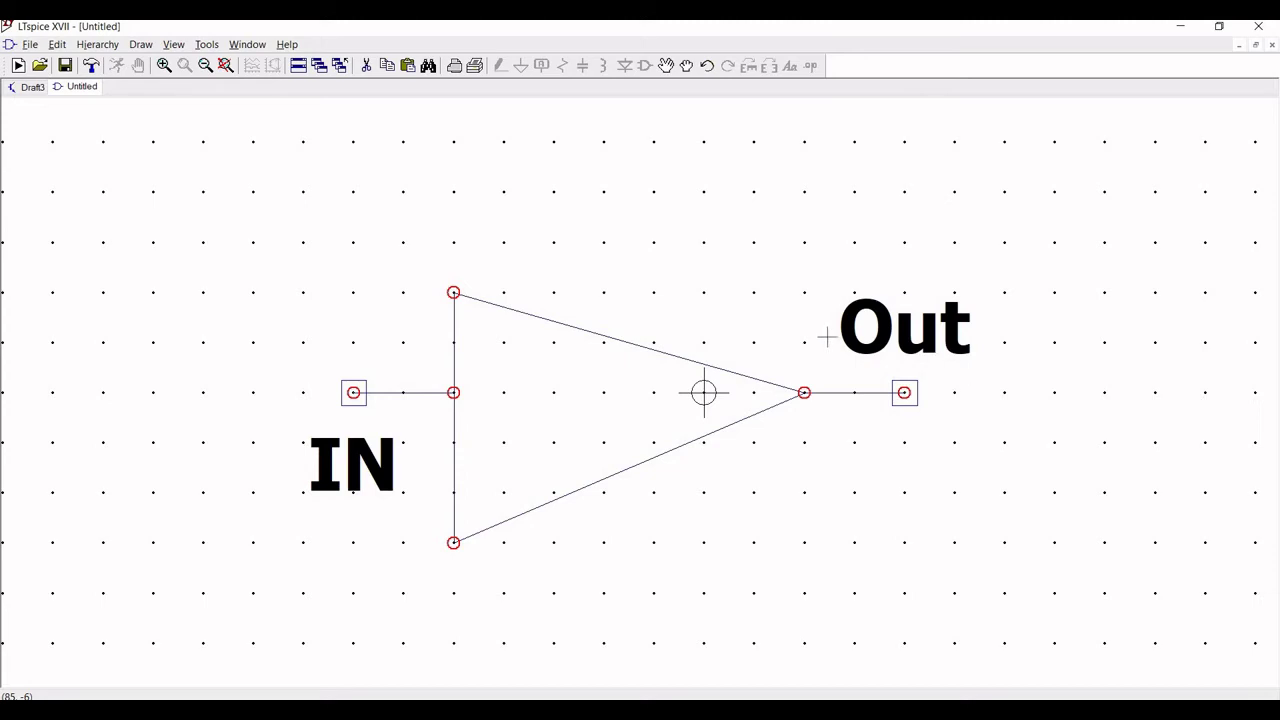
# Save the symbol as CMOS in the My_symbol folder under LTspiceXVII's lib and sym folders.
pyautogui.click(66, 67)
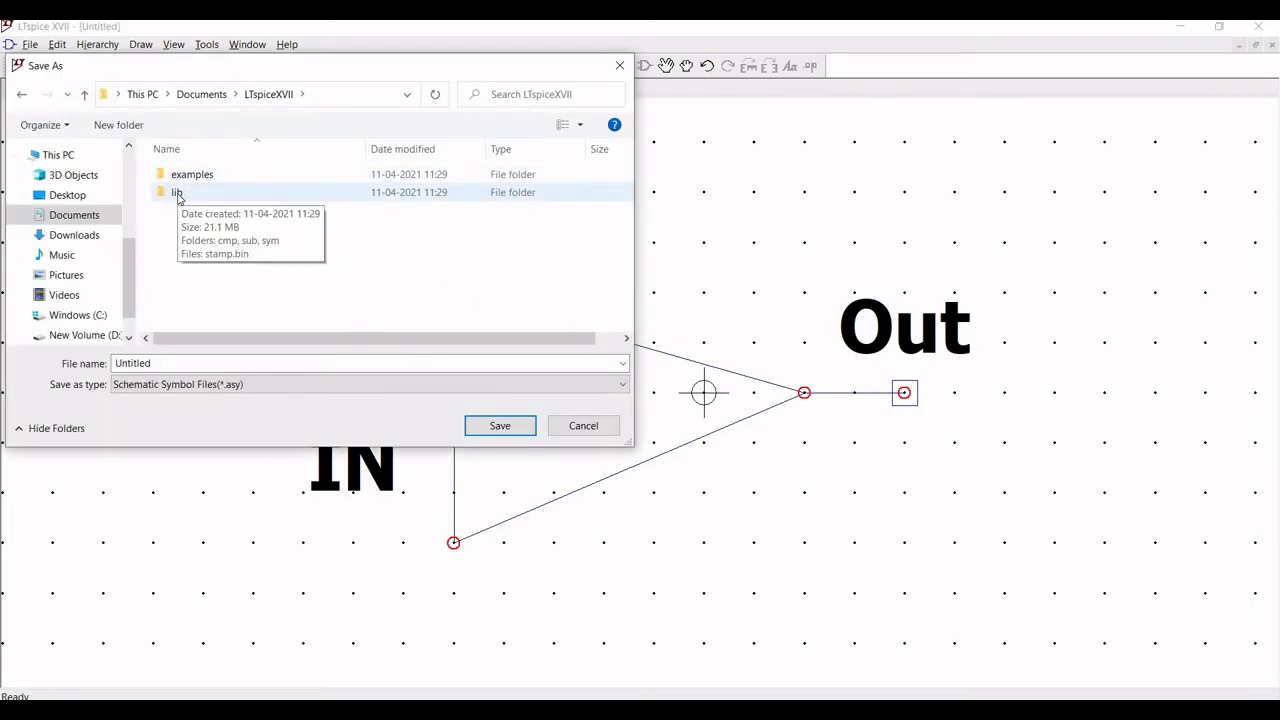
pyautogui.doubleClick(177, 195)
pyautogui.click(203, 216)
pyautogui.doubleClick(203, 216)
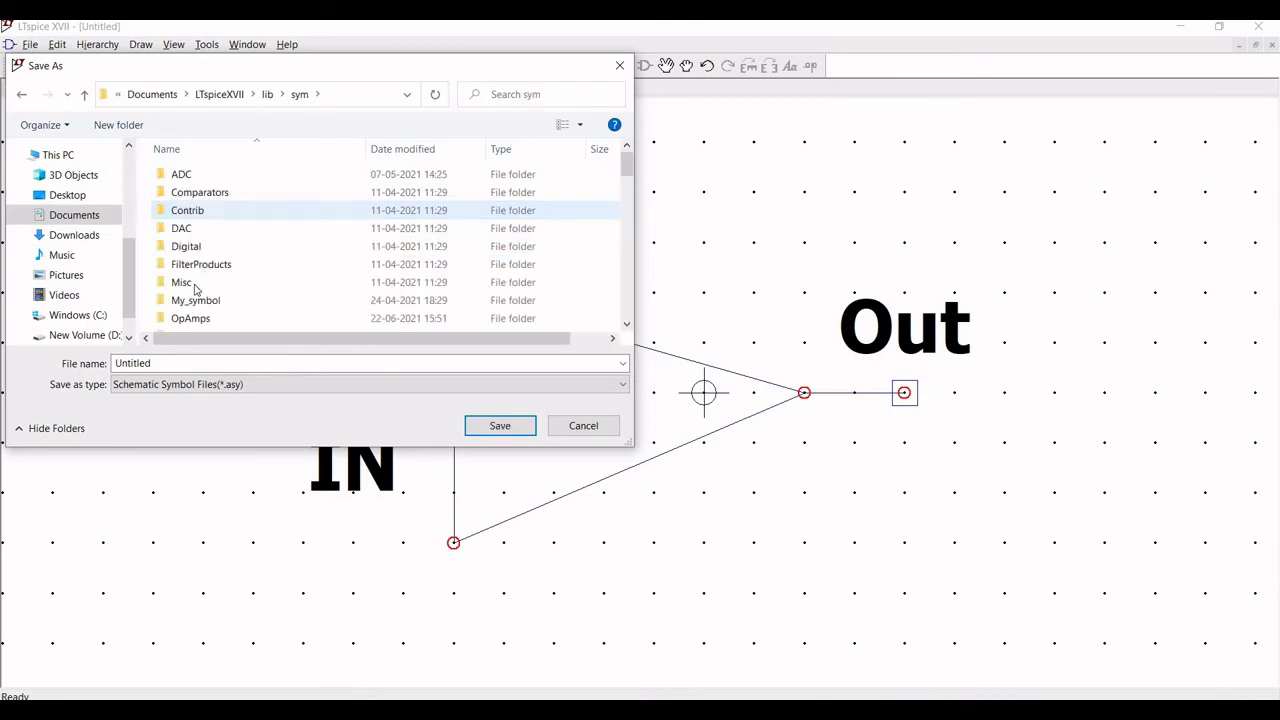
pyautogui.doubleClick(198, 300)
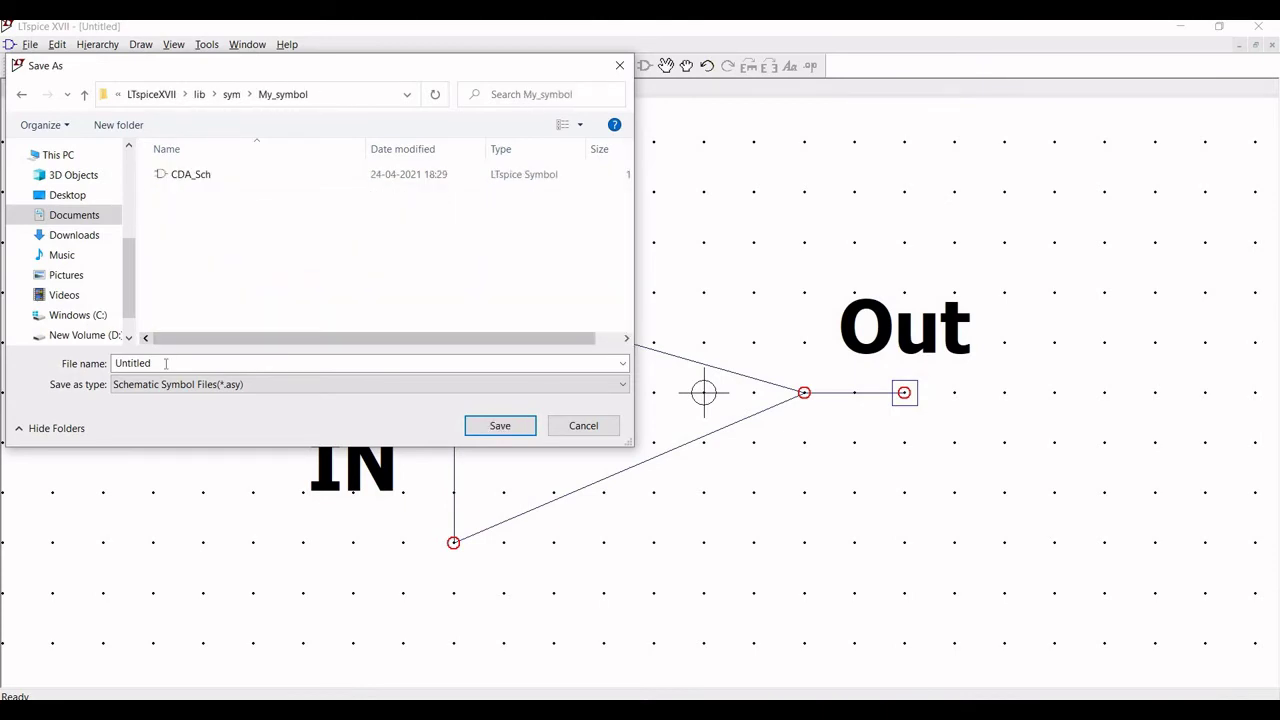
pyautogui.doubleClick(166, 363)
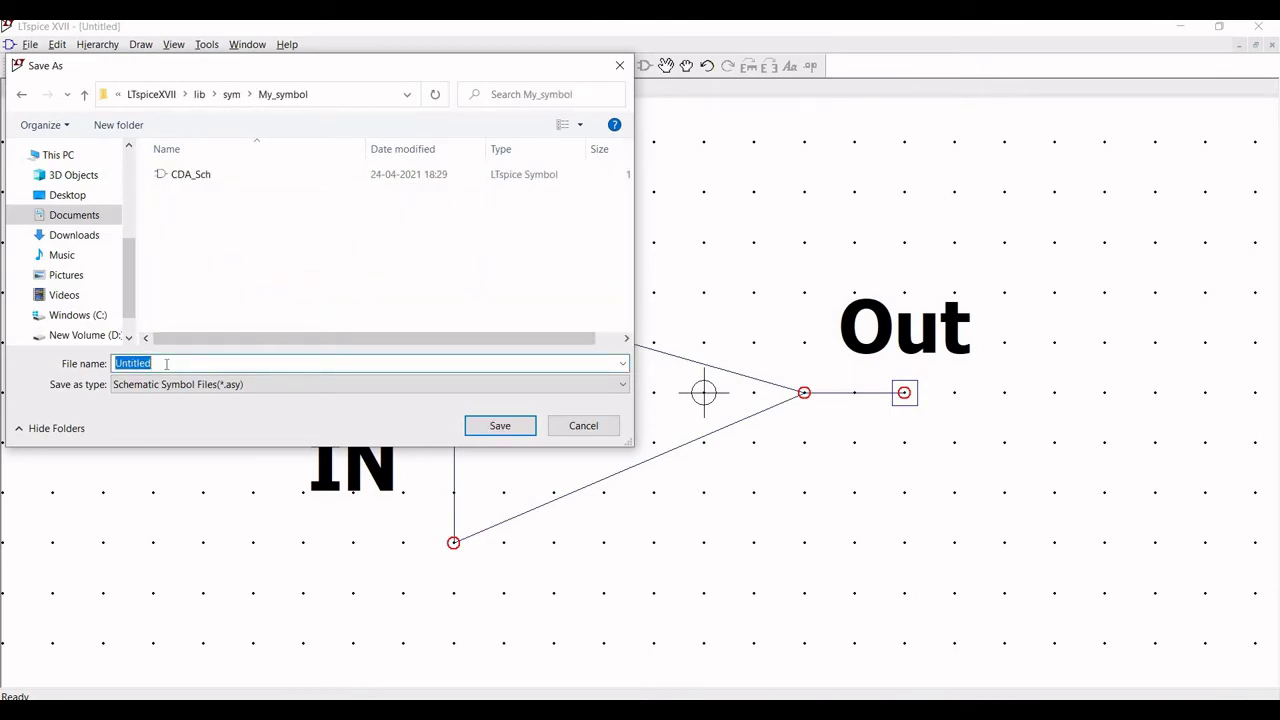
pyautogui.write('C')
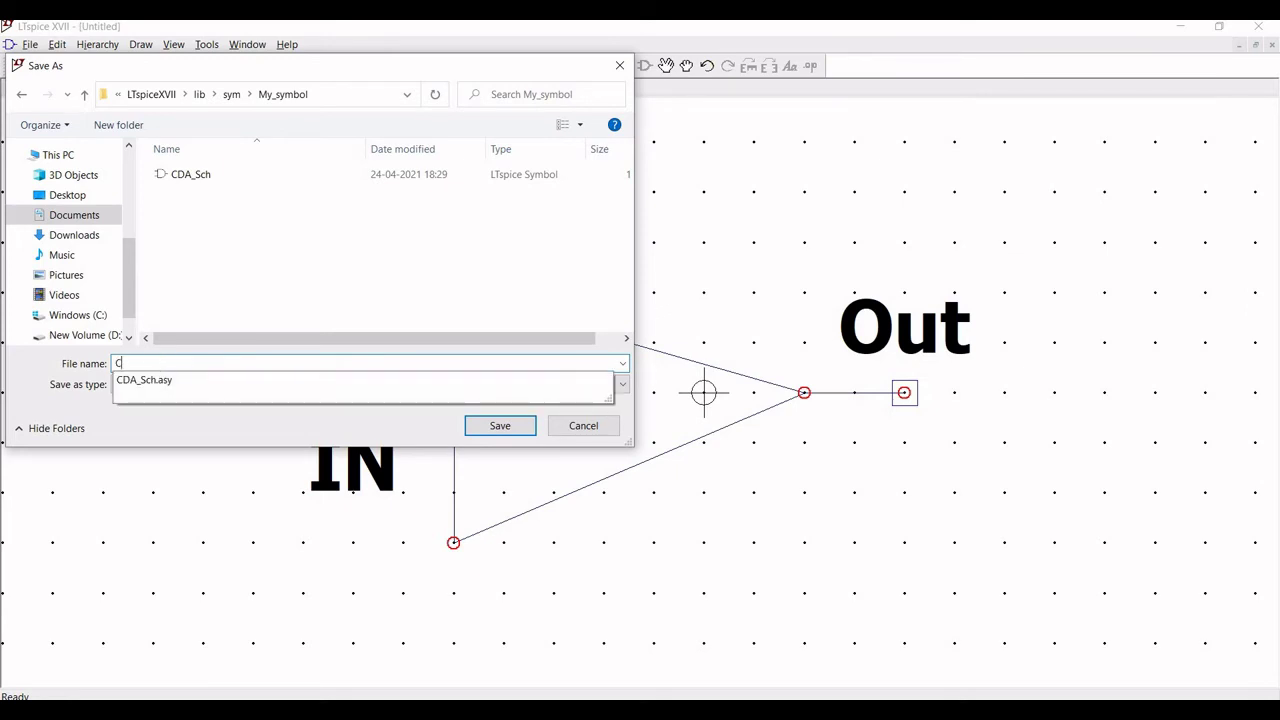
pyautogui.write('MOS')
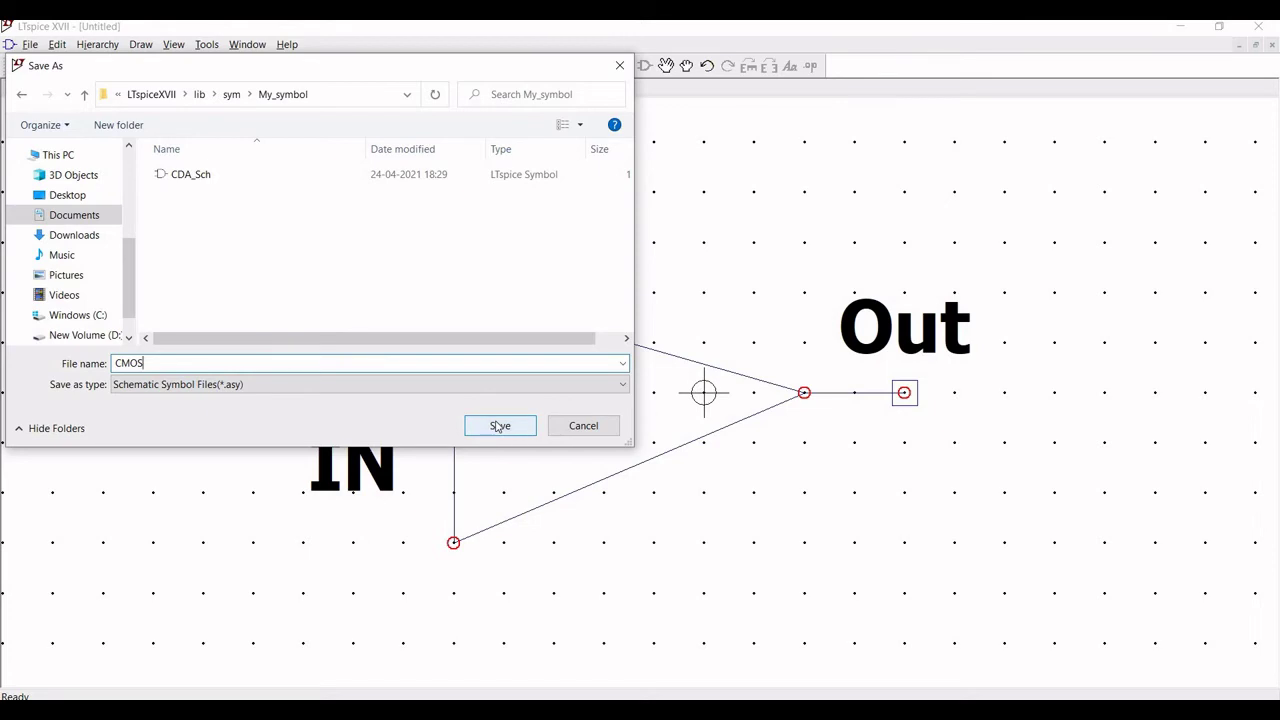
pyautogui.press('Tab')
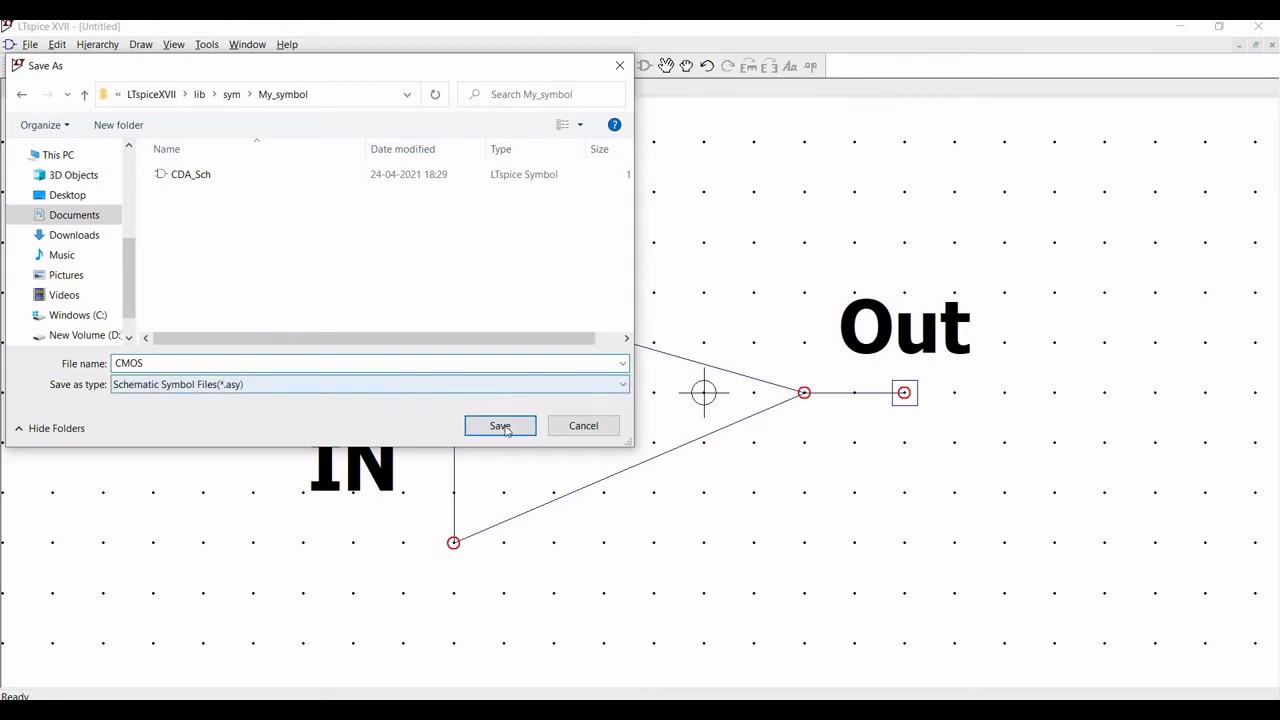
pyautogui.click(500, 426)
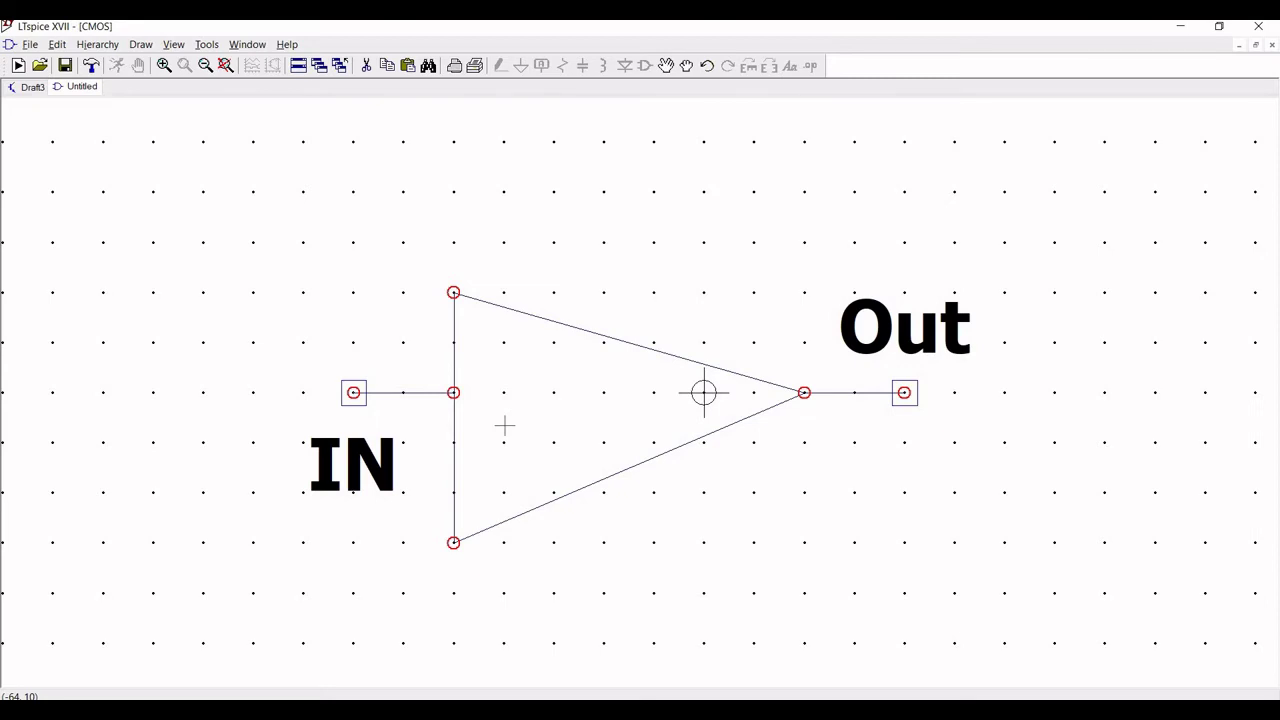
# Save the Draft3 inverter schematic as CMOS_Ring in the Ring_Oscillator folder.
pyautogui.click(30, 87)
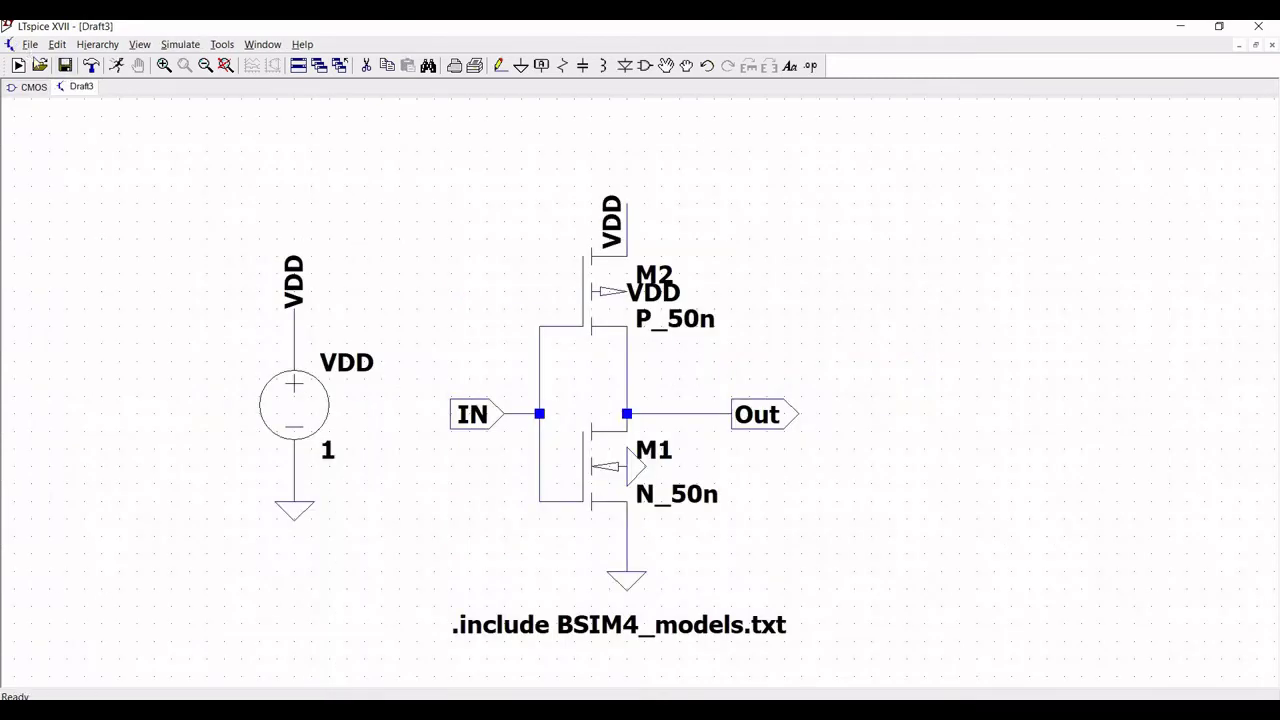
pyautogui.click(30, 44)
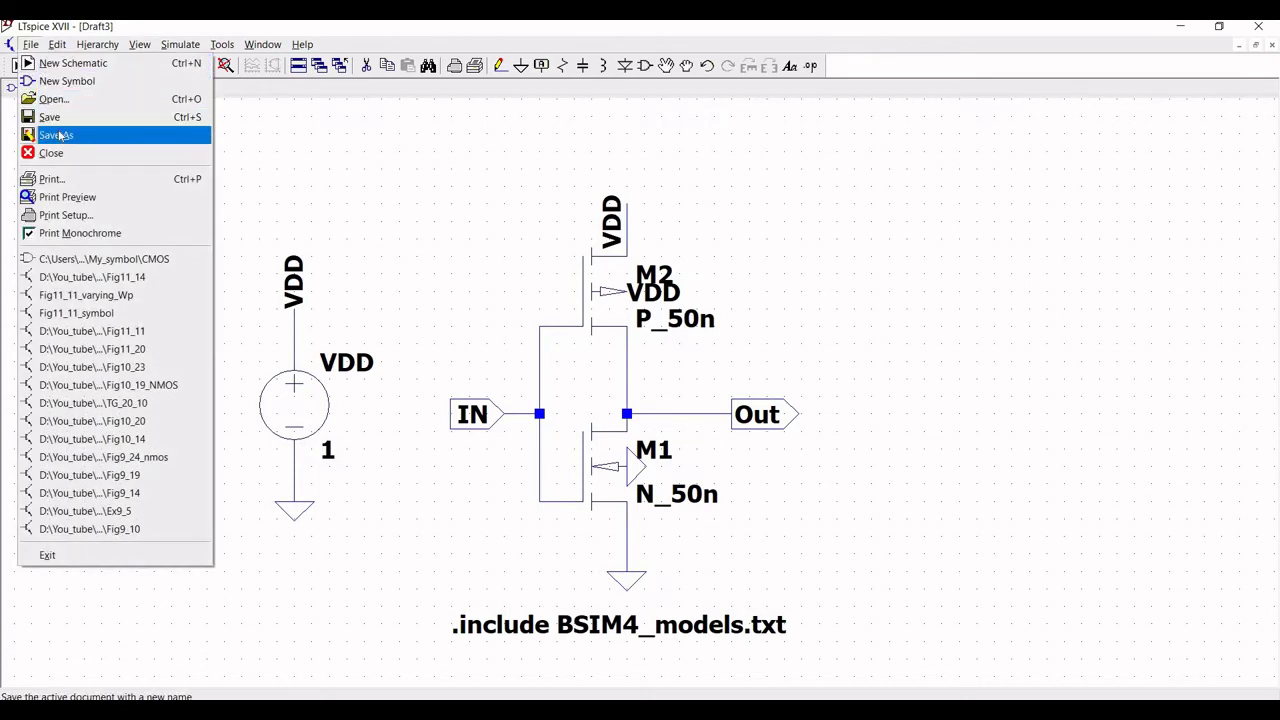
pyautogui.click(60, 135)
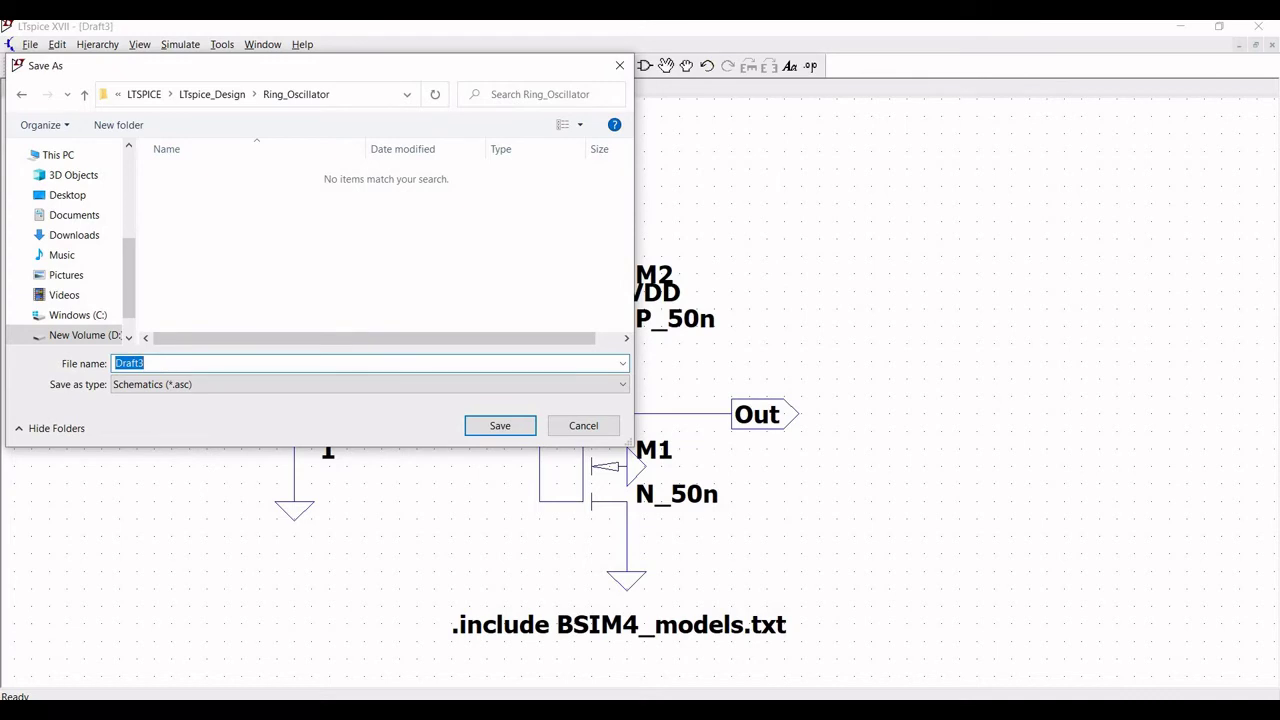
pyautogui.write('Ring')
pyautogui.press('BackSpace')
pyautogui.press('BackSpace')
pyautogui.write('CMOS_Ring')
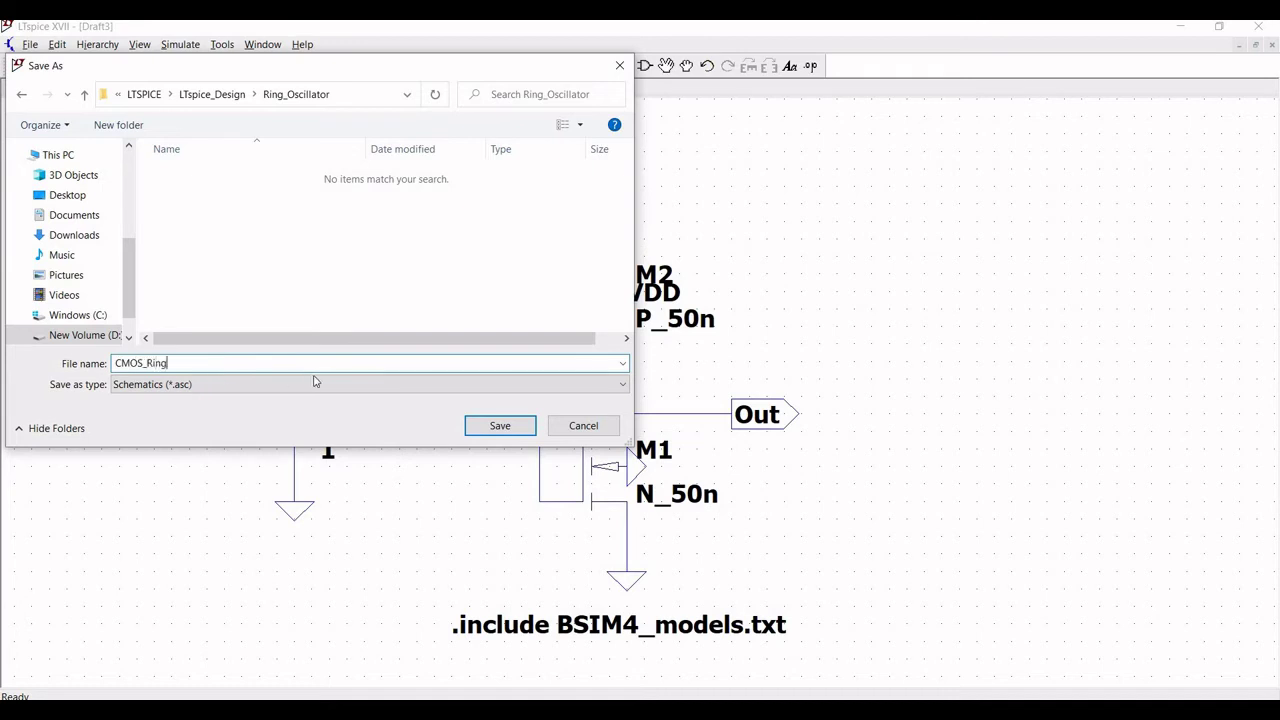
pyautogui.click(484, 425)
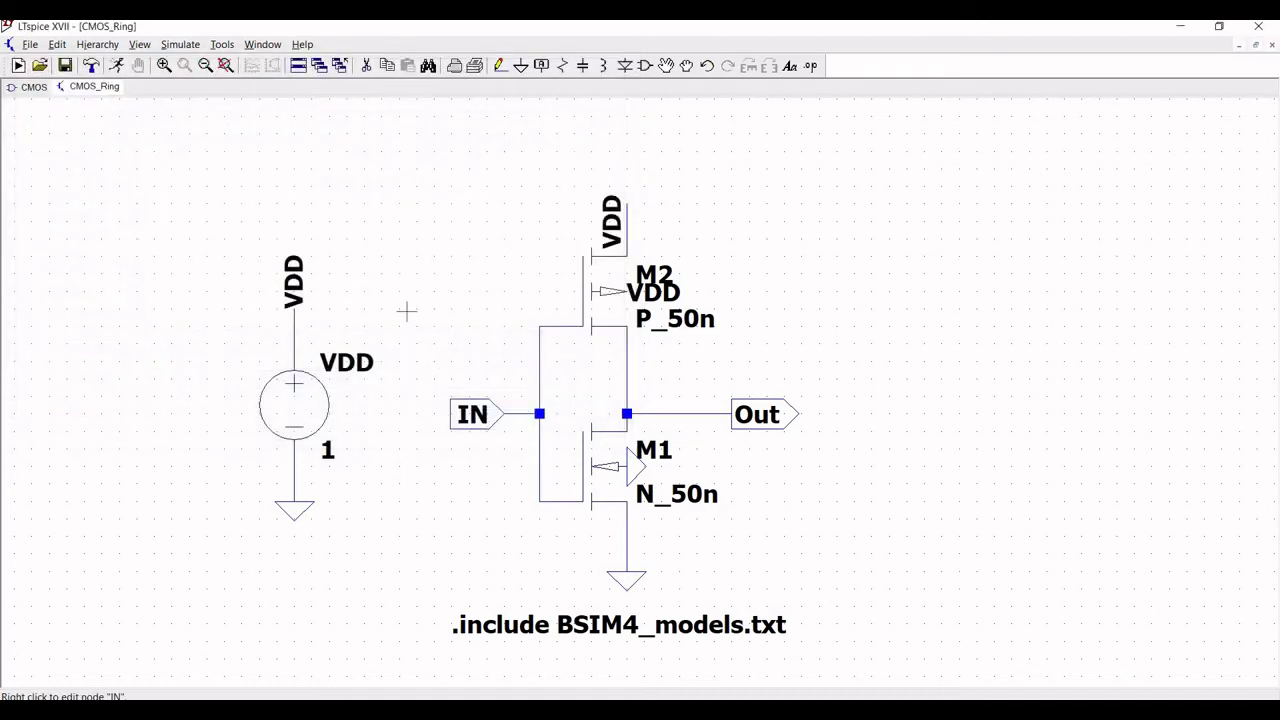
# Create a new schematic and place one CMOS symbol from the My_symbol folder.
pyautogui.click(18, 65)
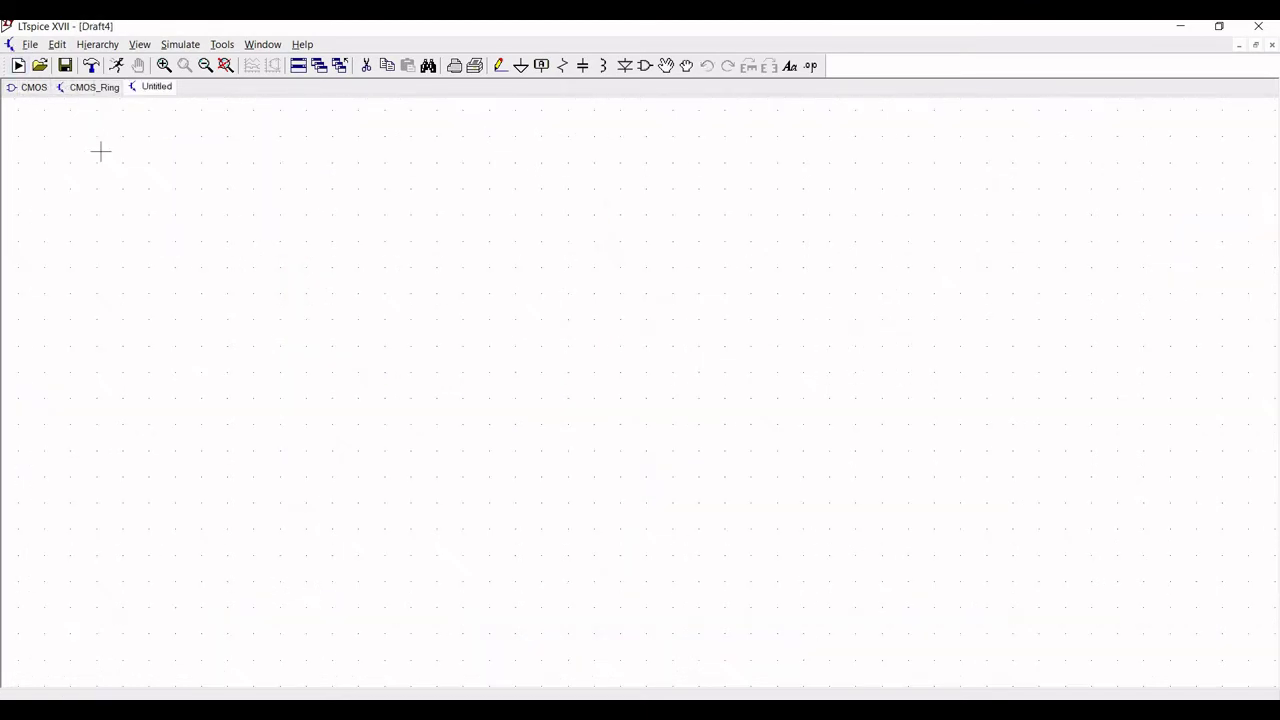
pyautogui.click(646, 66)
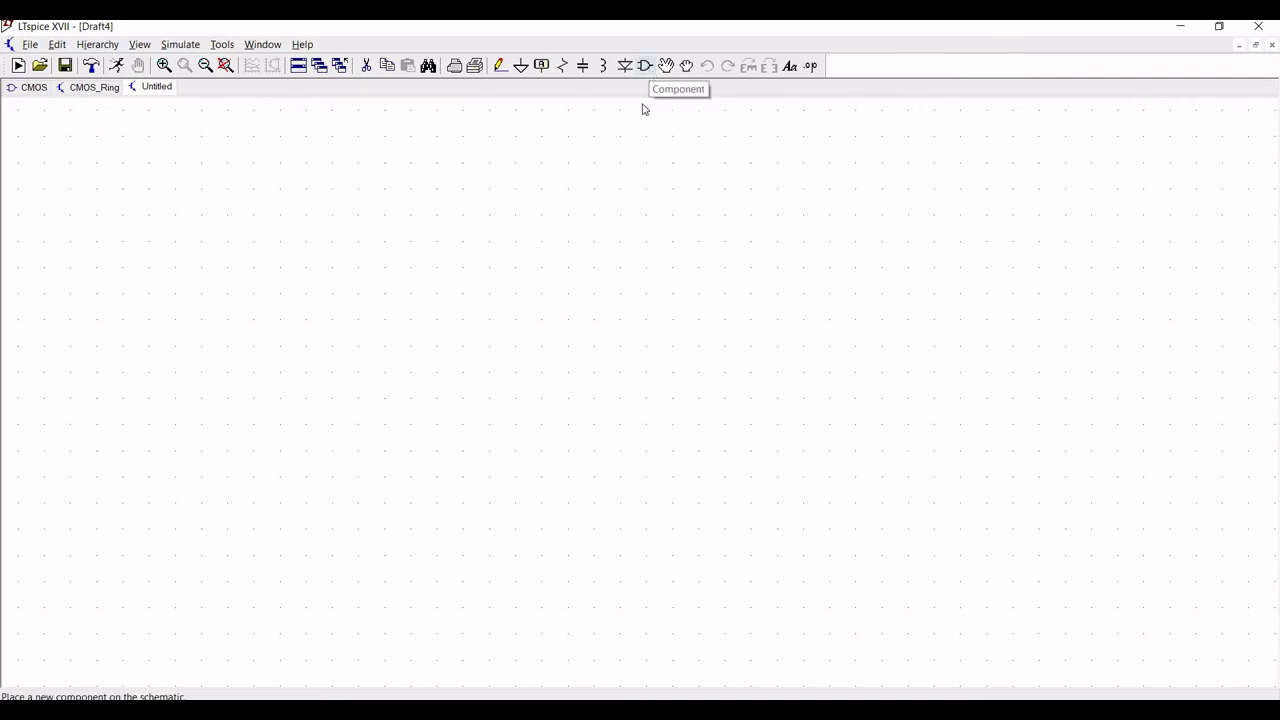
pyautogui.hscroll(-6, 536, 490)
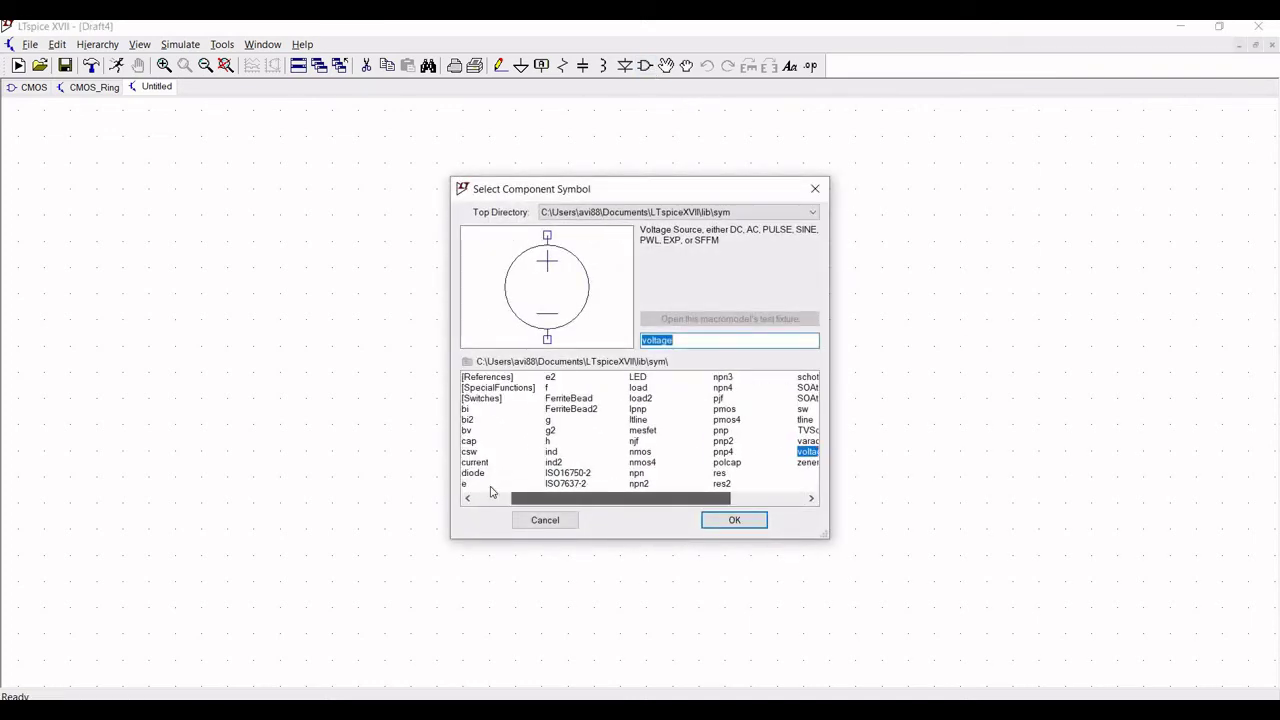
pyautogui.doubleClick(489, 437)
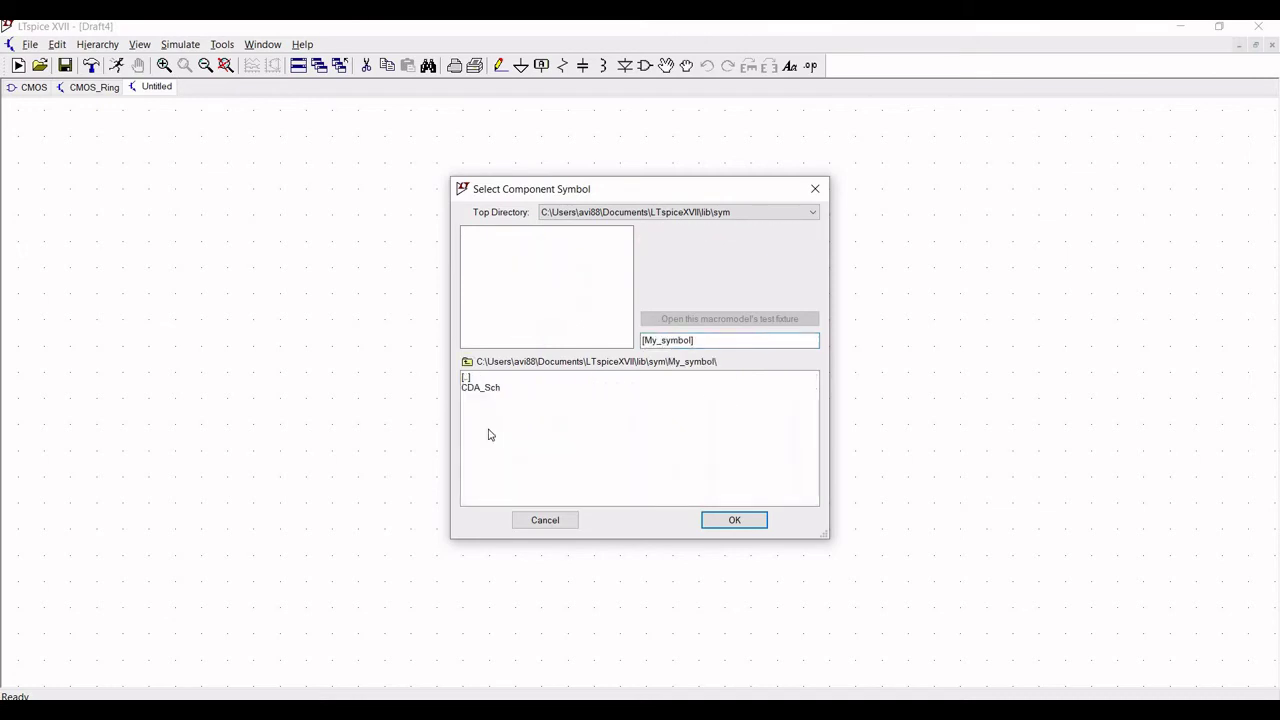
pyautogui.click(477, 399)
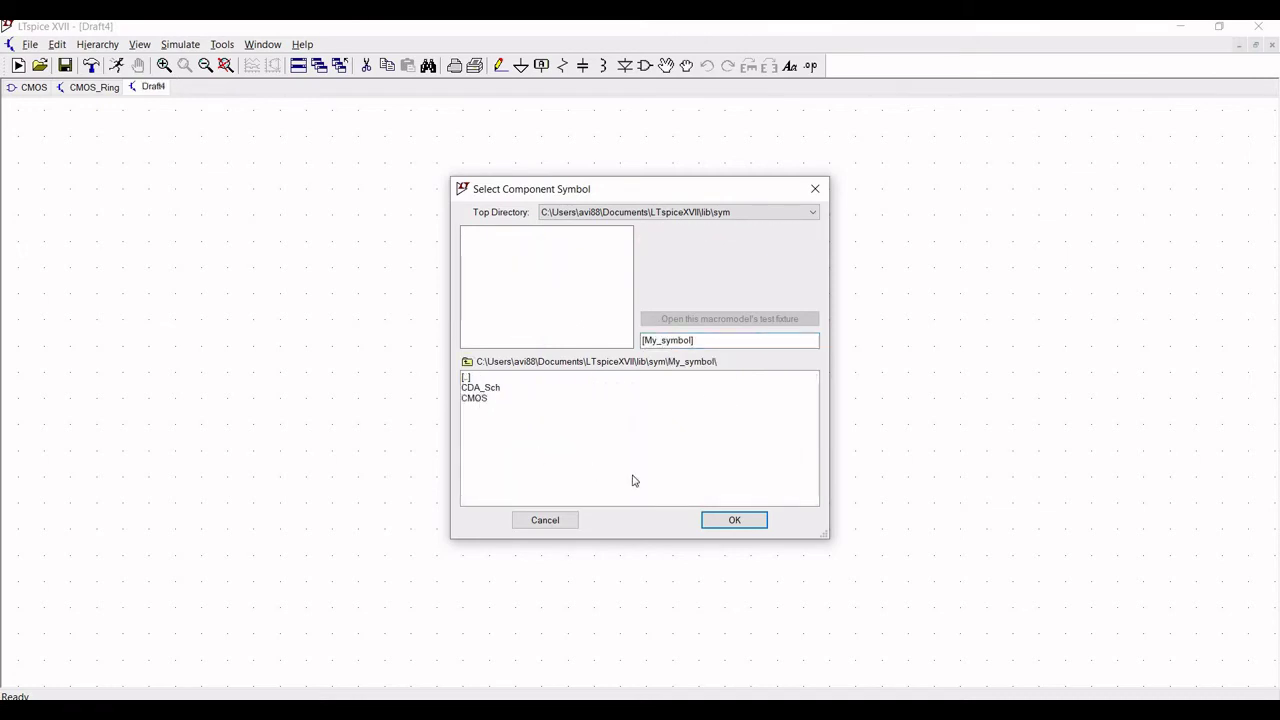
pyautogui.click(728, 522)
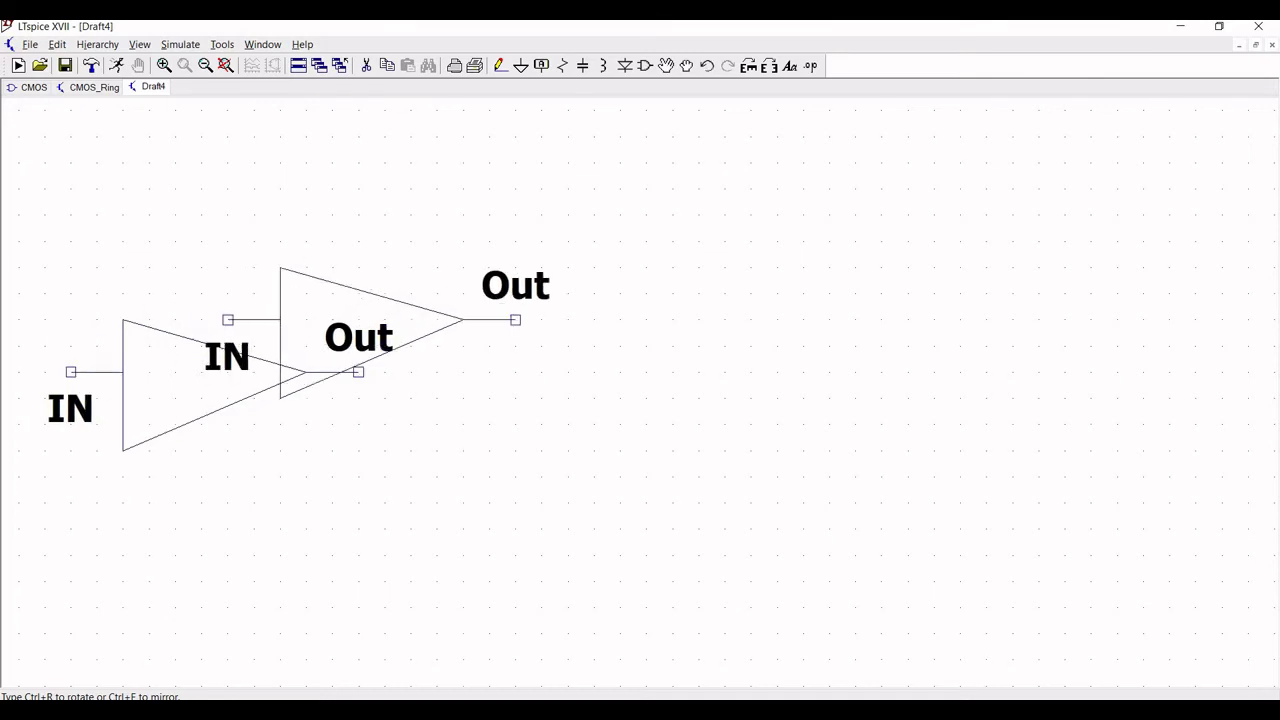
pyautogui.press('Escape')
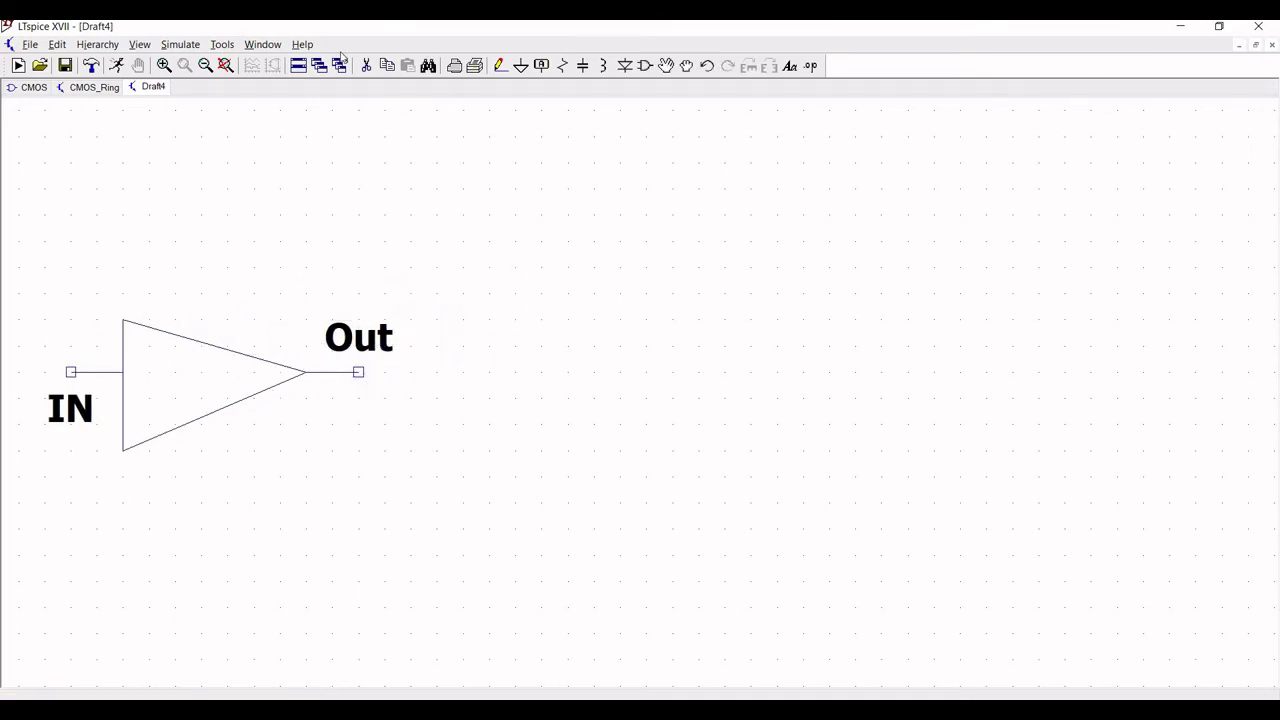
# Place three more CMOS symbols in a row to the left of the existing one, level with it.
pyautogui.click(205, 66)
pyautogui.click(205, 66)
pyautogui.click(205, 66)
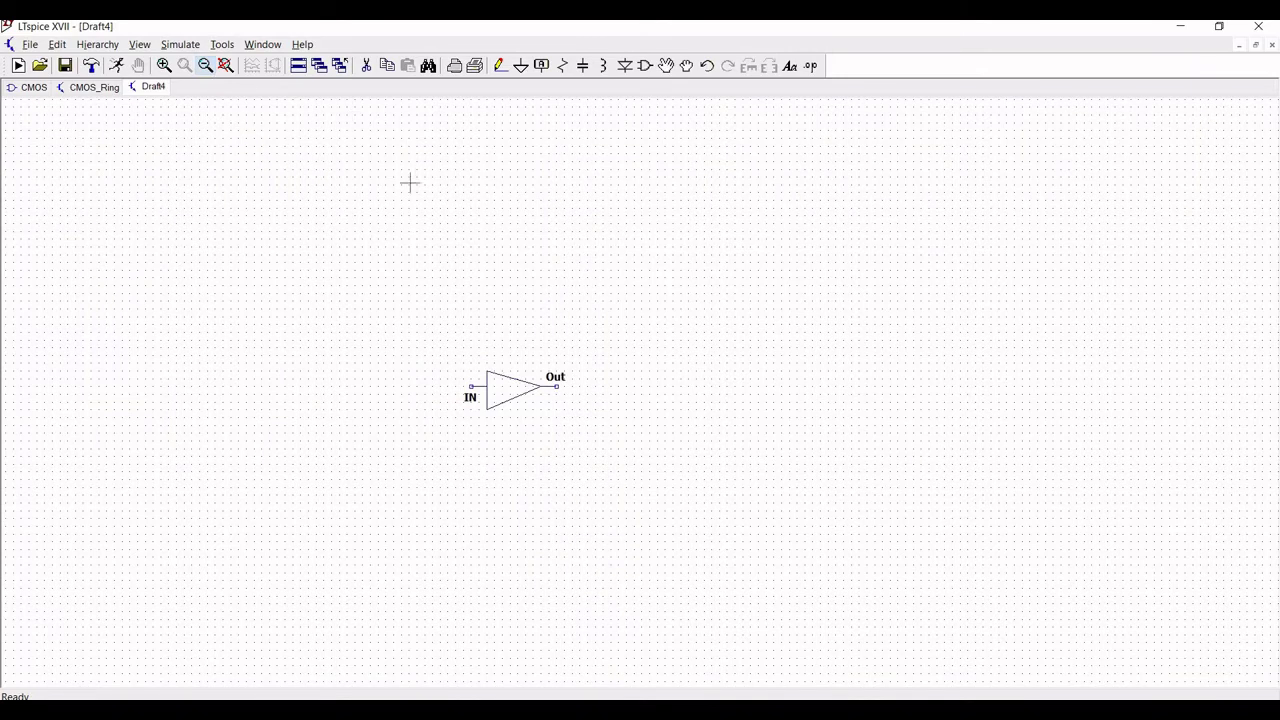
pyautogui.click(641, 74)
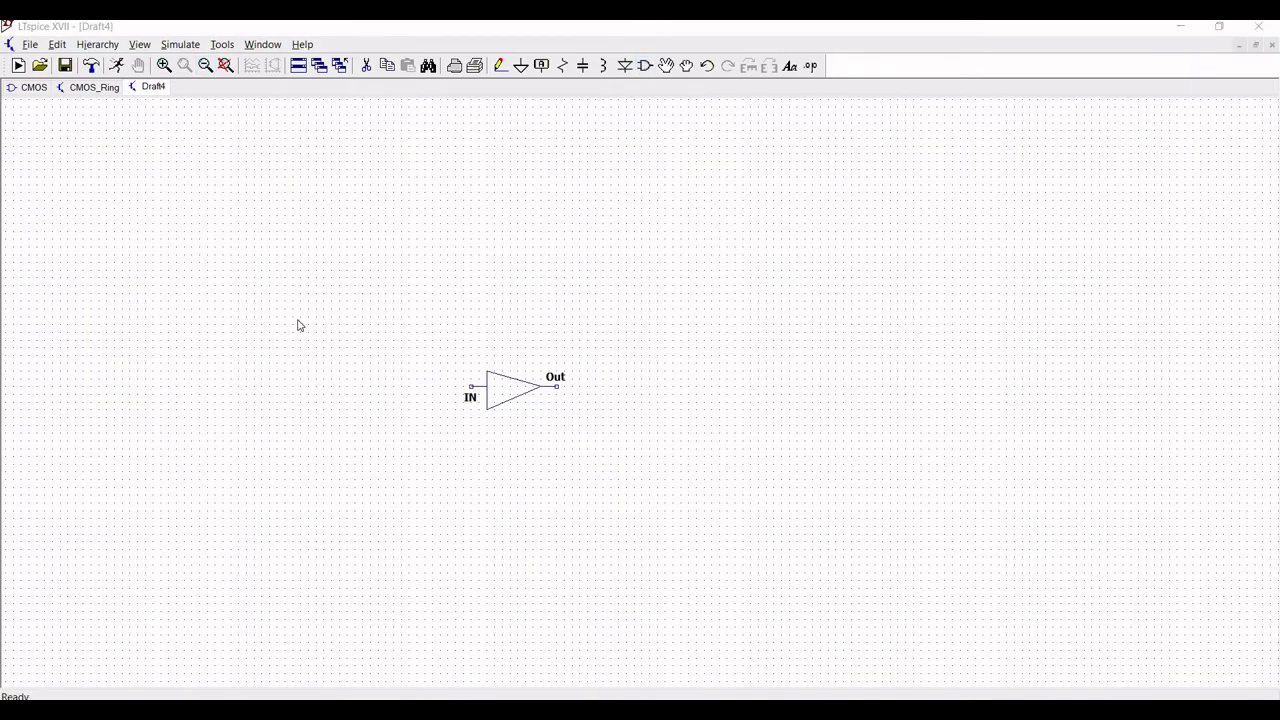
pyautogui.click(734, 520)
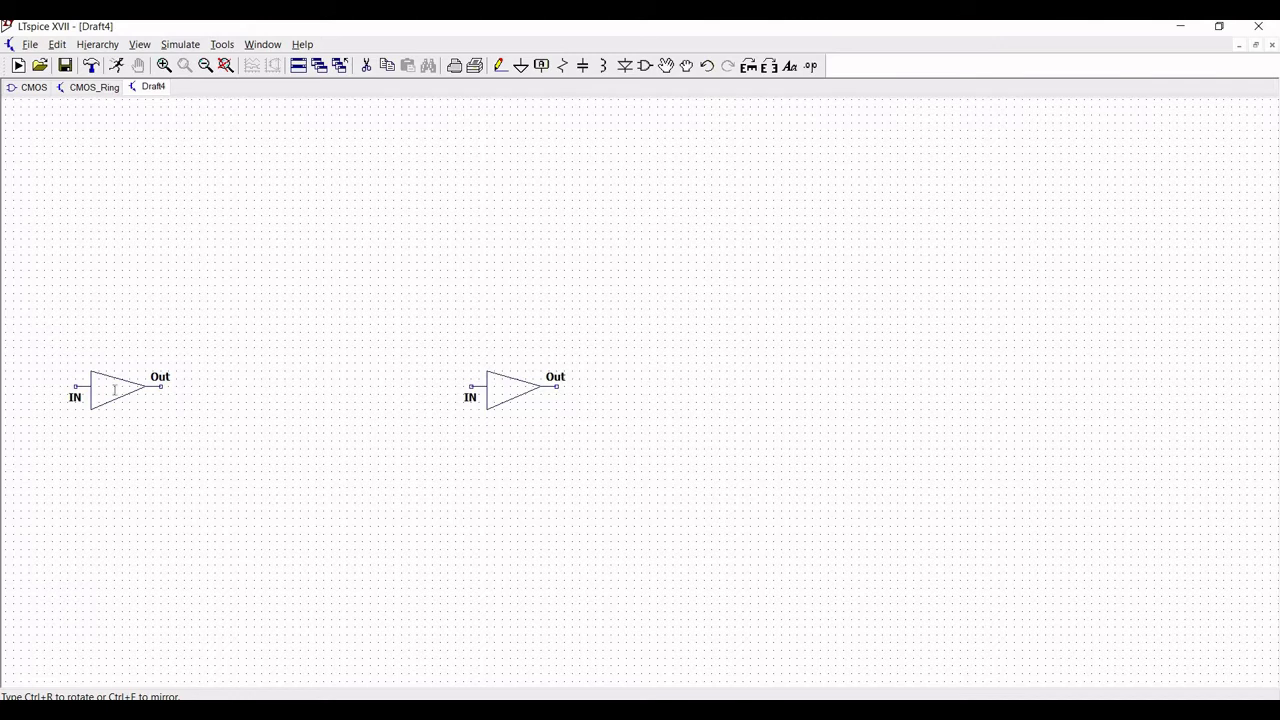
pyautogui.click(115, 390)
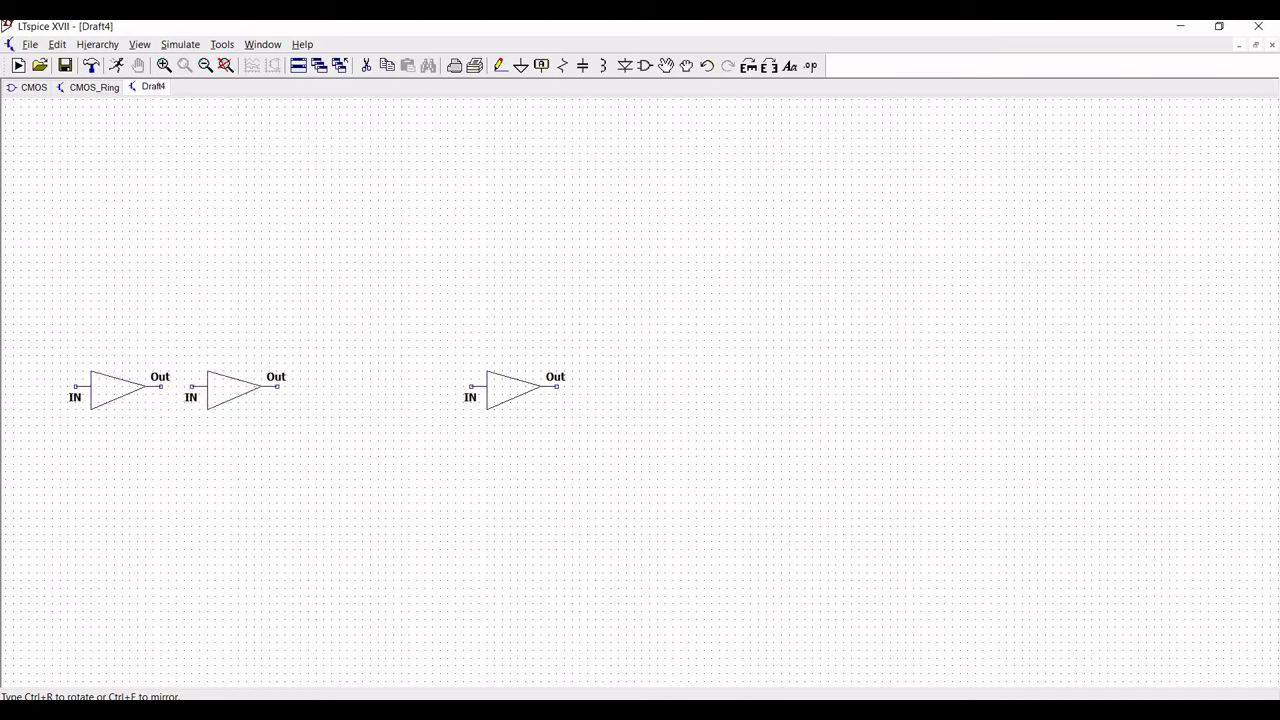
pyautogui.click(232, 390)
pyautogui.click(350, 390)
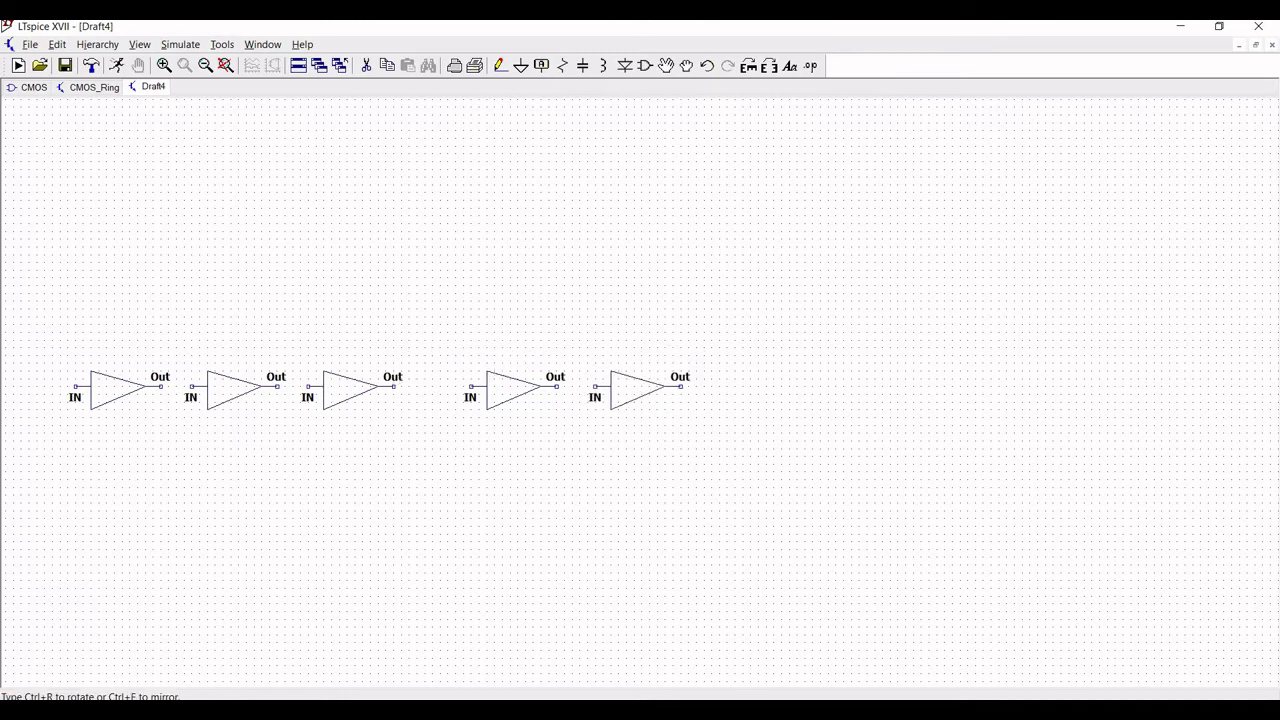
pyautogui.click(640, 405)
pyautogui.press('Escape')
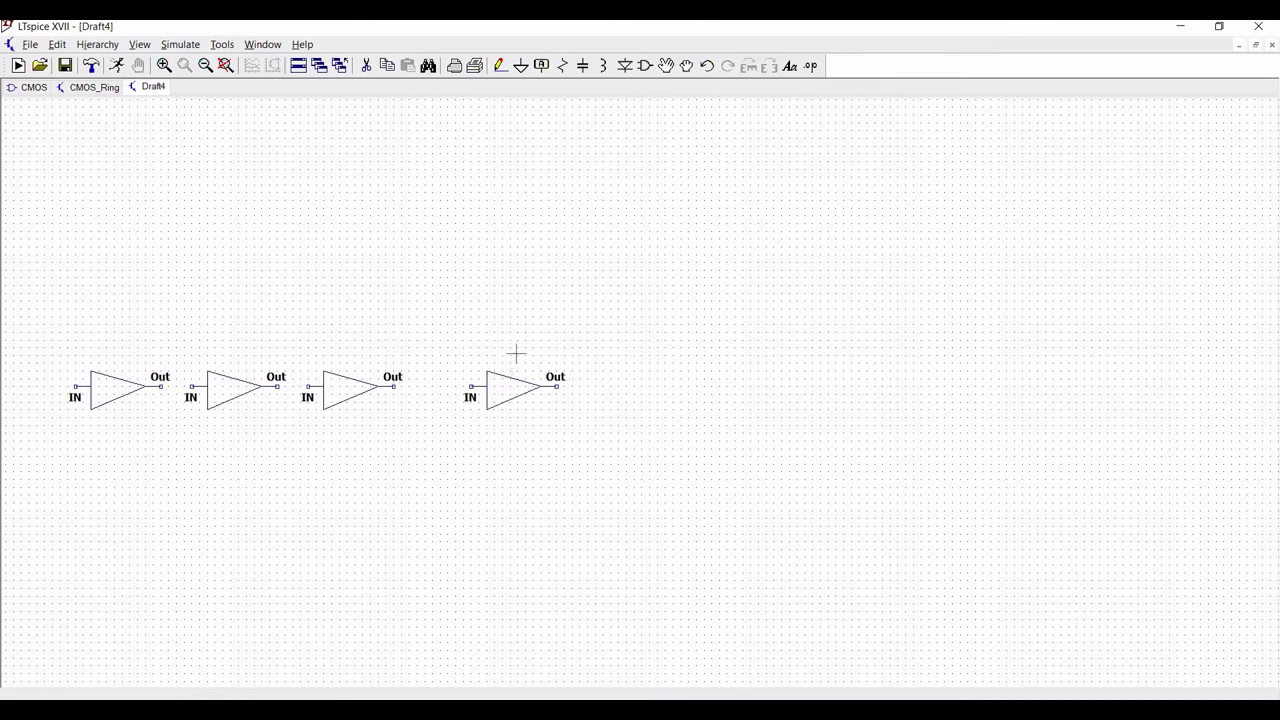
# Move the rightmost CMOS symbol closer to the third one, keeping it in line with the row.
pyautogui.click(666, 65)
pyautogui.click(507, 381)
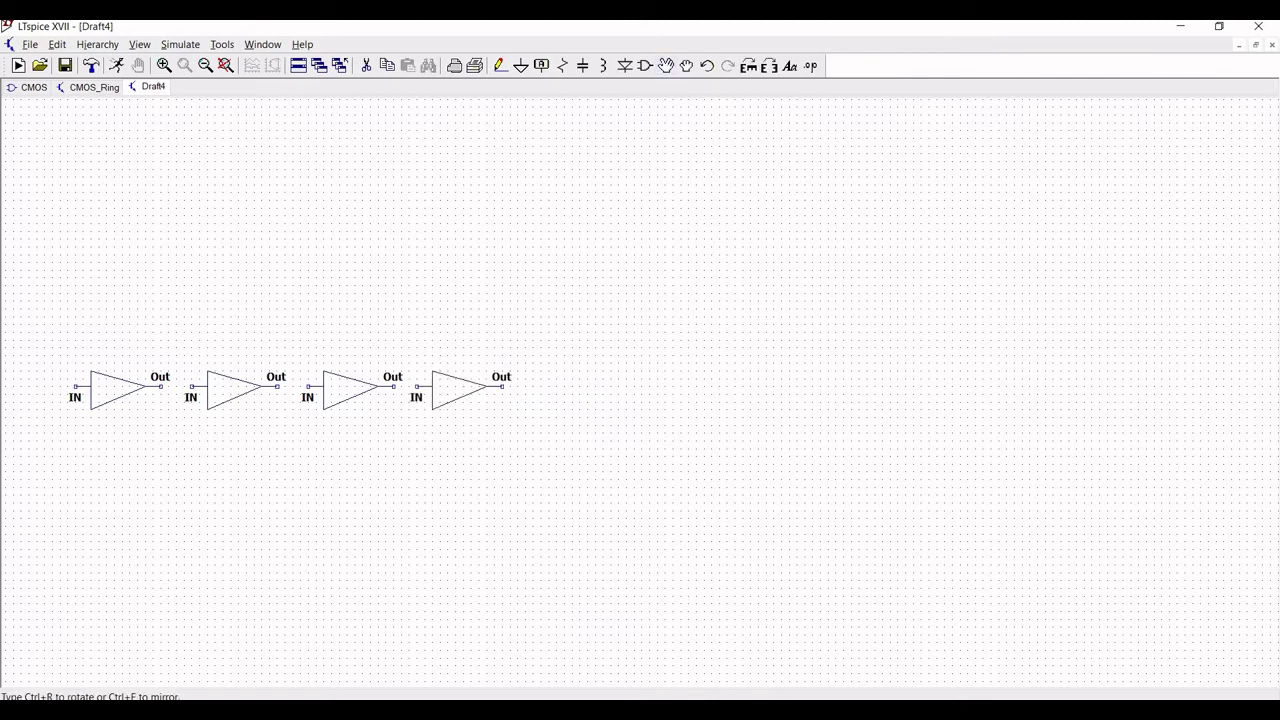
pyautogui.click(449, 382)
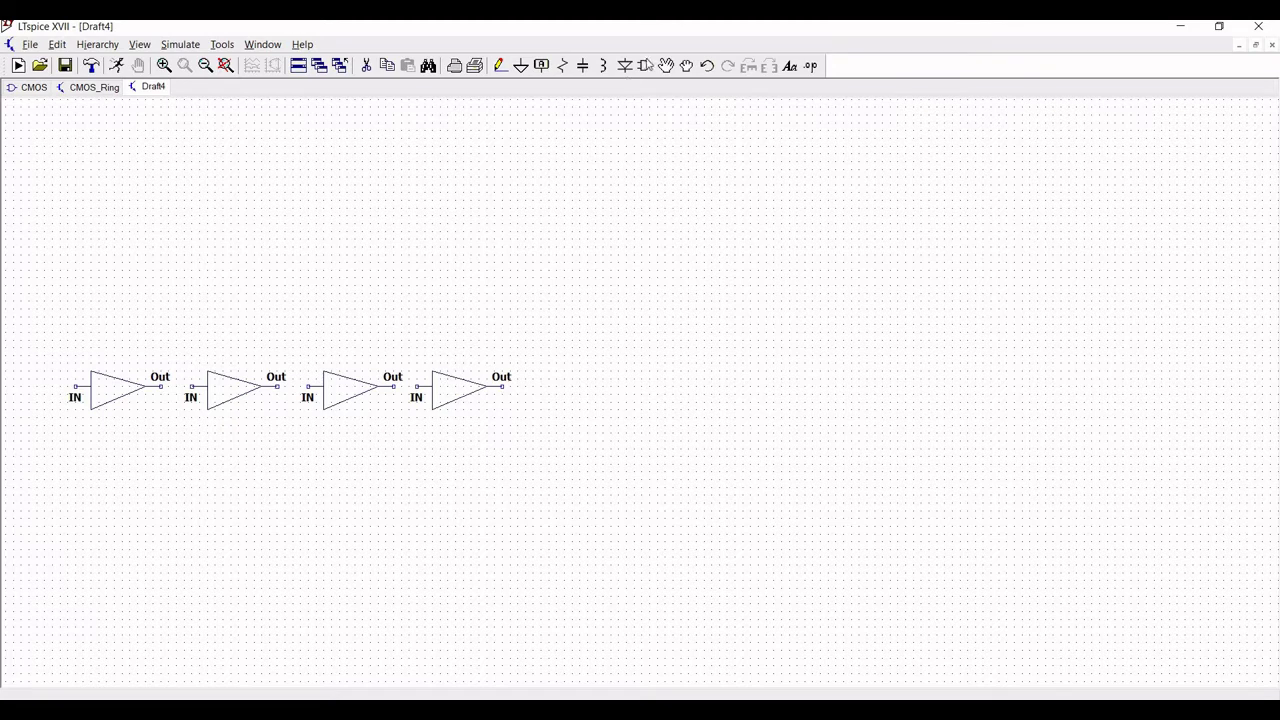
# Add seven more CMOS symbols to the right end of the row to make an eleven-stage chain.
pyautogui.click(645, 65)
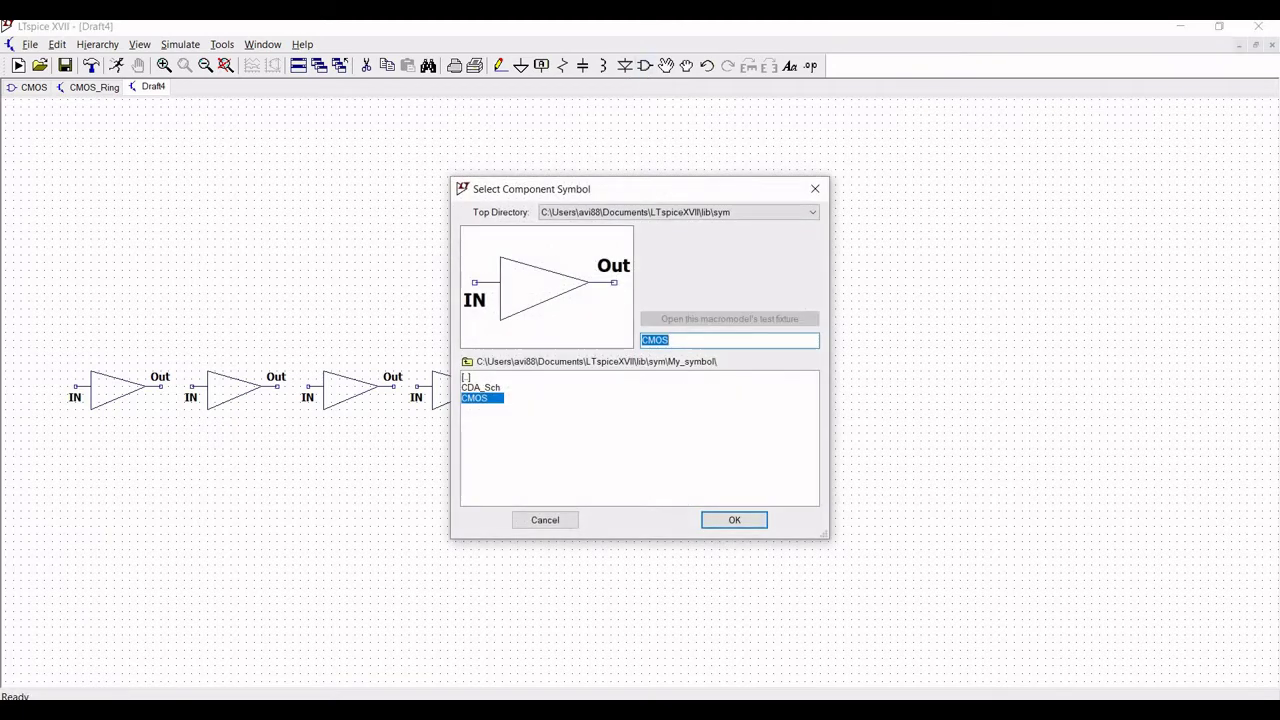
pyautogui.click(730, 520)
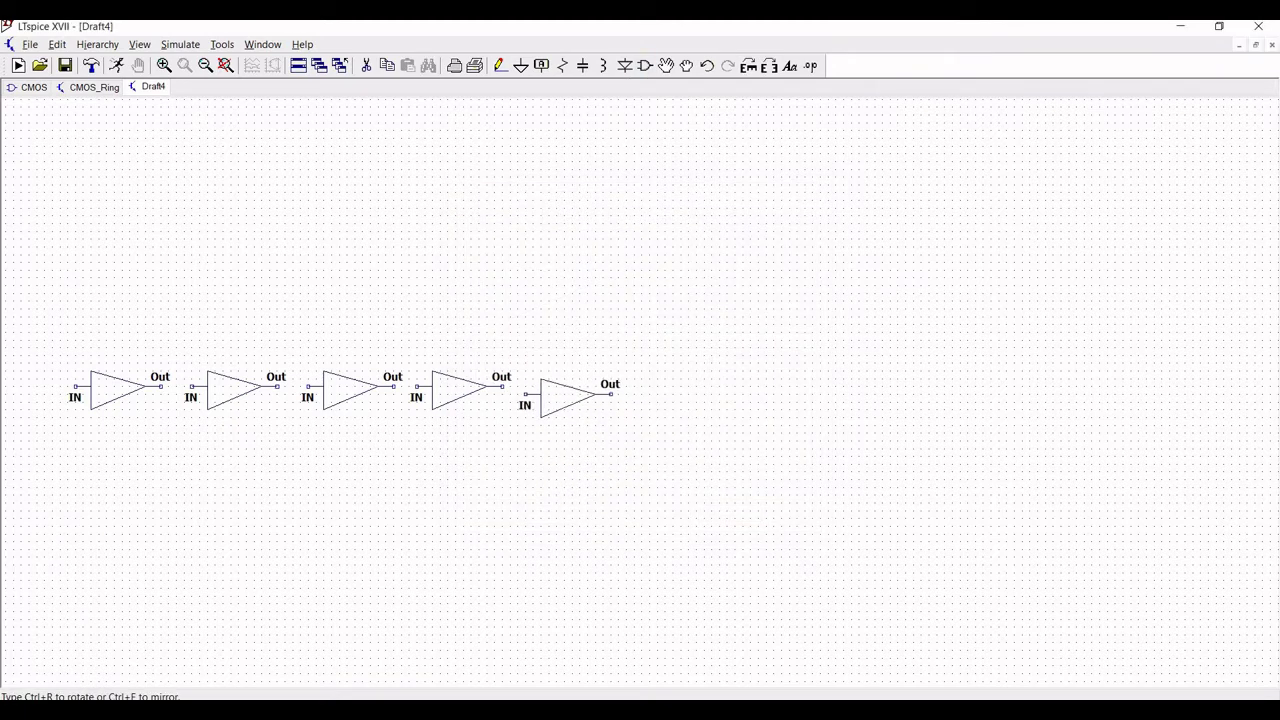
pyautogui.click(567, 390)
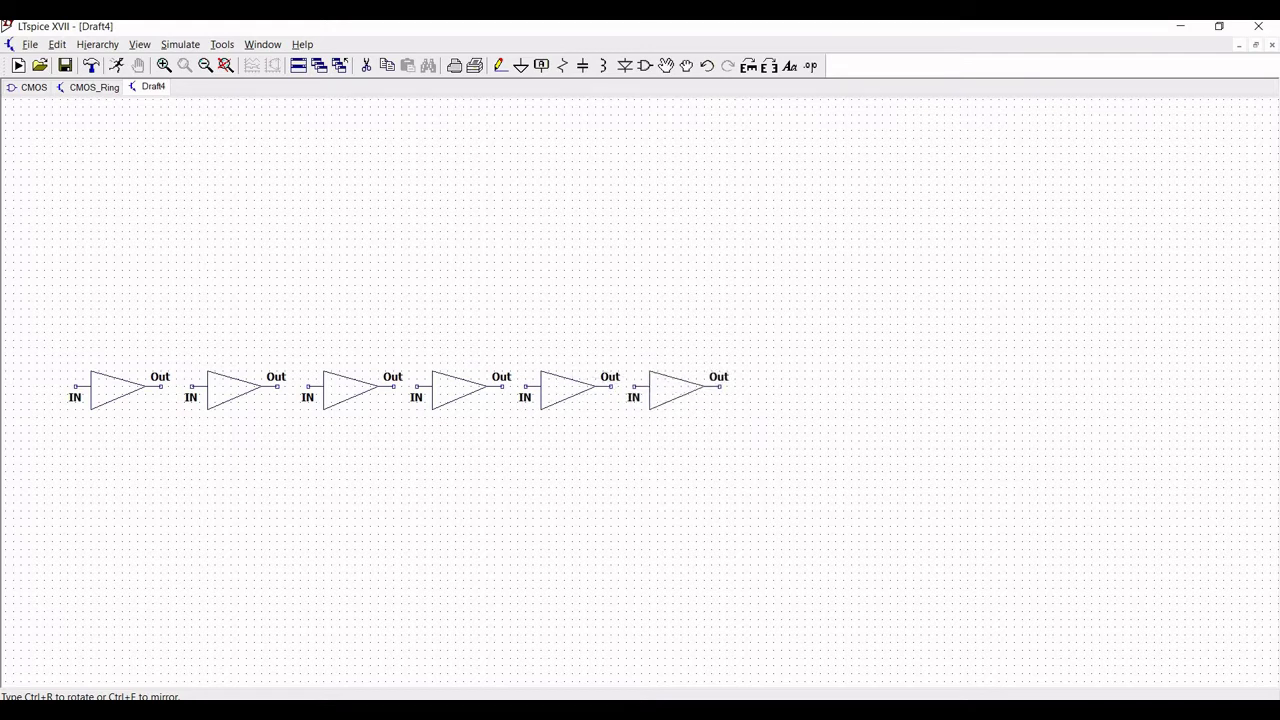
pyautogui.click(676, 390)
pyautogui.click(785, 390)
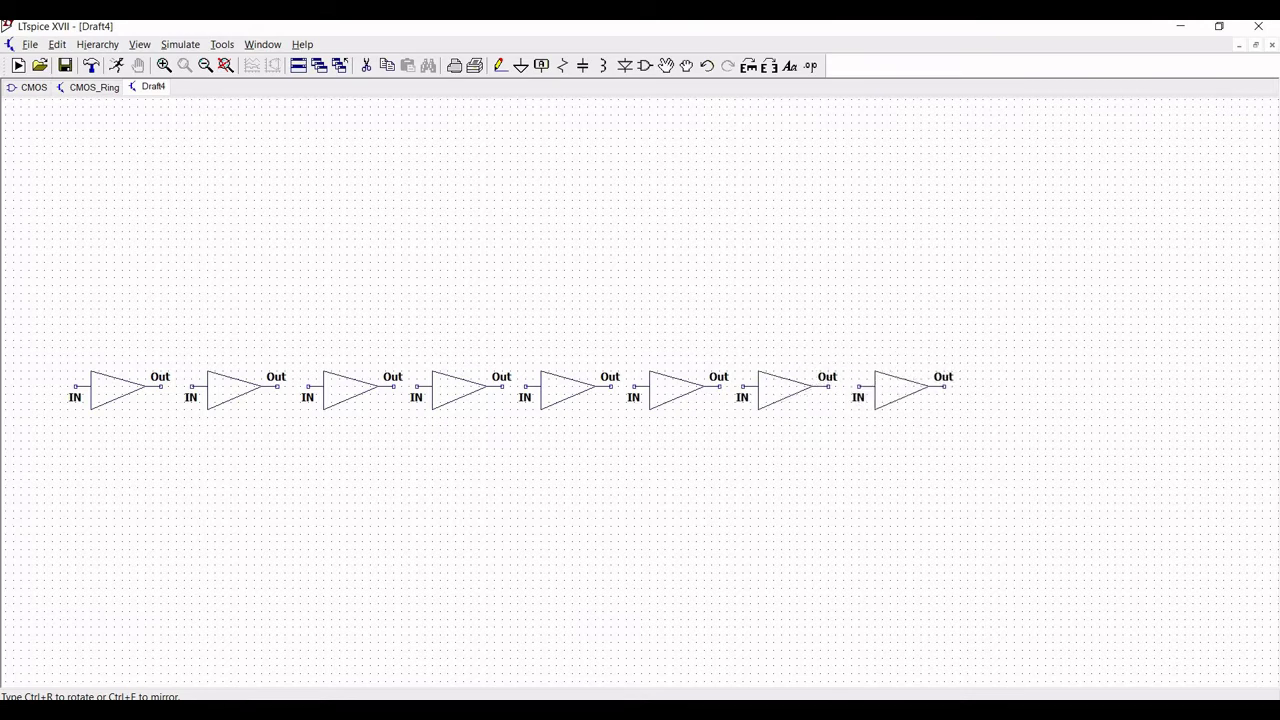
pyautogui.click(893, 390)
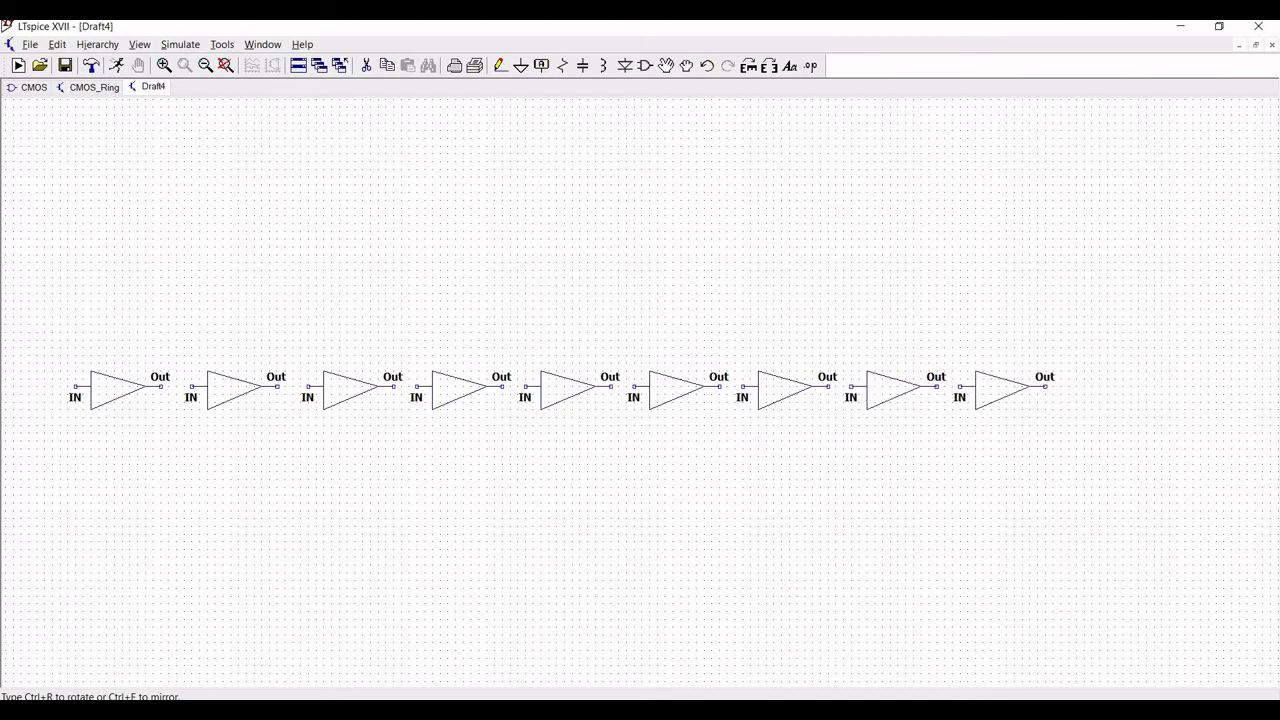
pyautogui.click(1002, 390)
pyautogui.click(1107, 390)
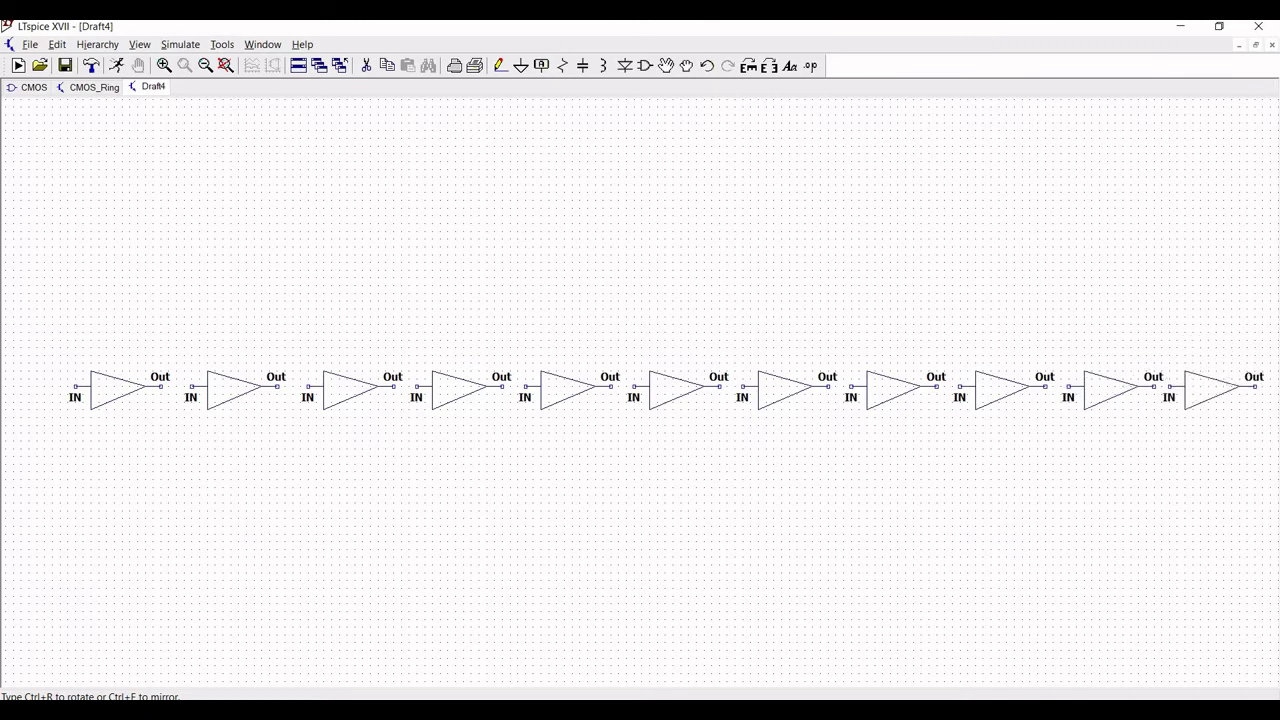
pyautogui.click(1222, 390)
pyautogui.press('Escape')
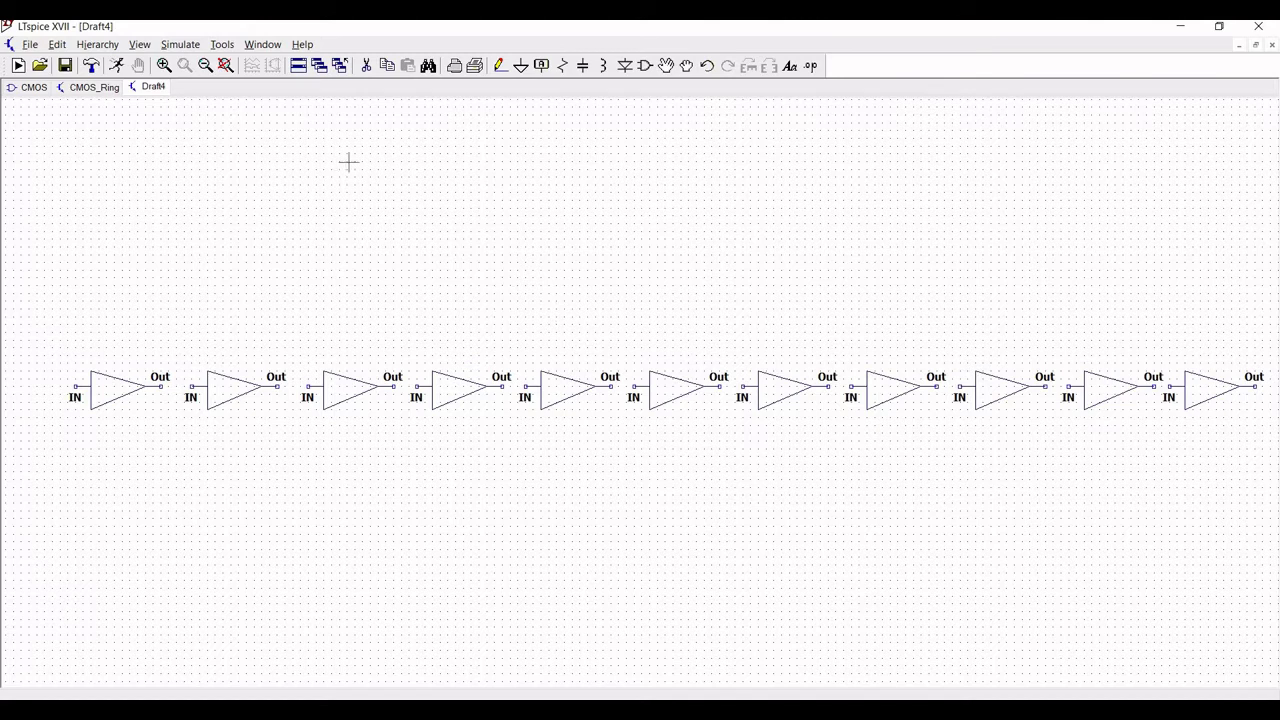
# Wire each Out pin to the next IN pin from the first through the seventh CMOS symbol.
pyautogui.click(500, 66)
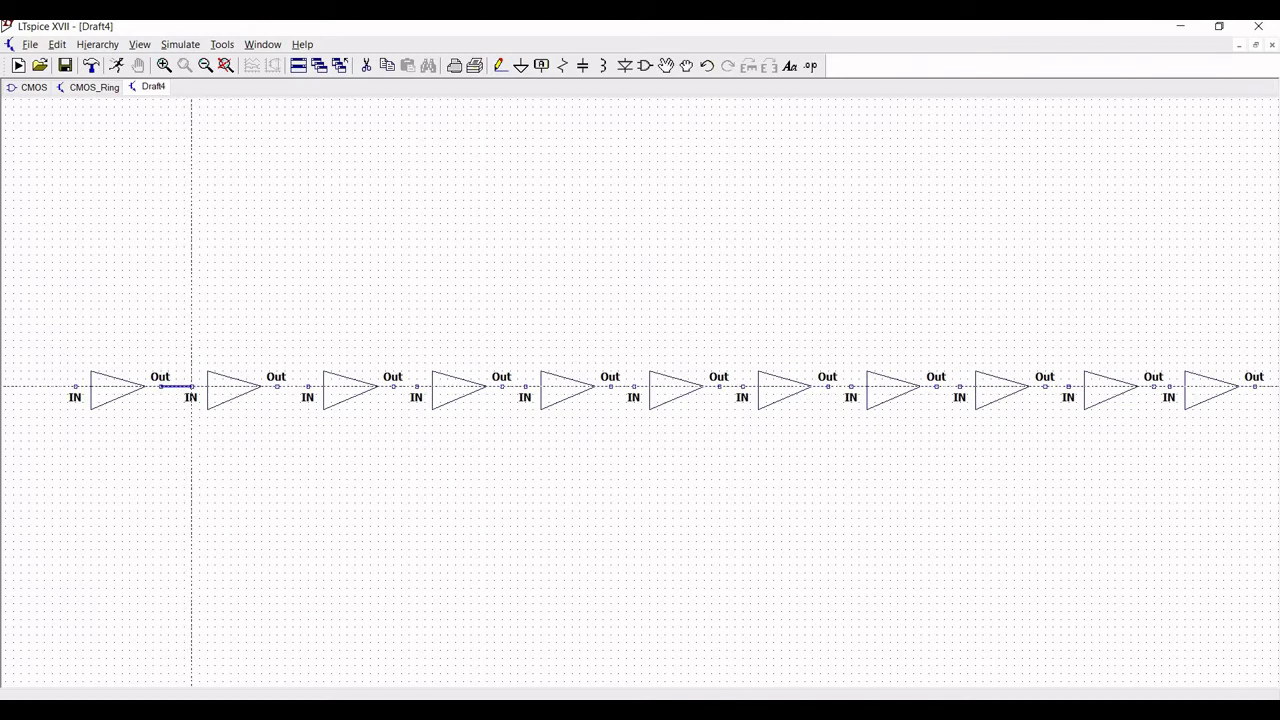
pyautogui.click(192, 386)
pyautogui.click(308, 386)
pyautogui.click(417, 386)
pyautogui.click(500, 386)
pyautogui.click(526, 386)
pyautogui.click(611, 386)
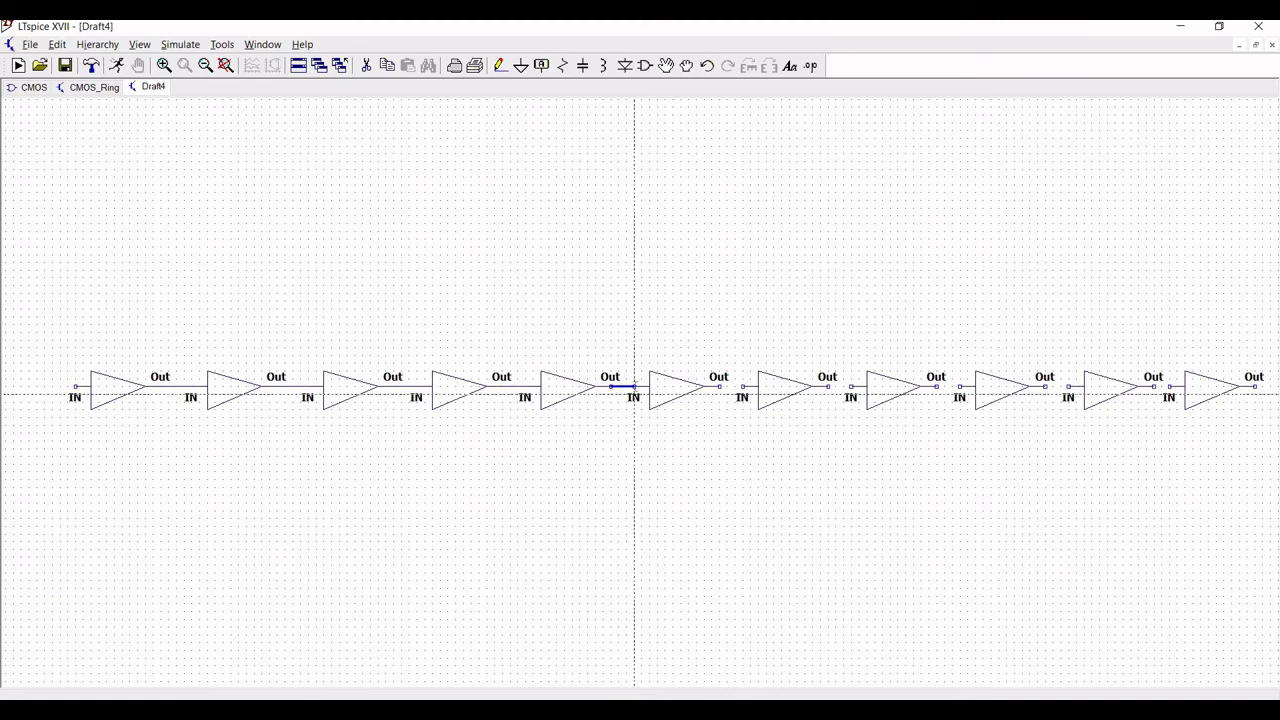
pyautogui.click(634, 386)
pyautogui.click(719, 386)
pyautogui.click(743, 386)
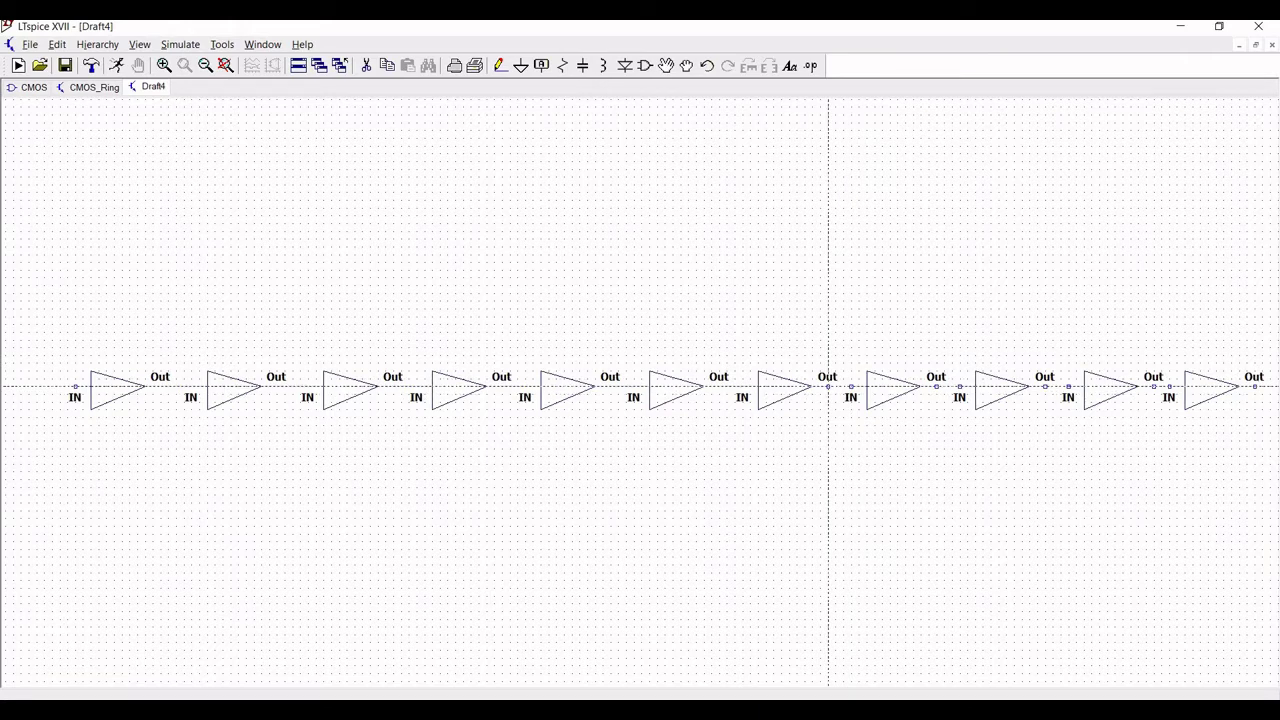
# Wire each Out pin to the next IN pin from the seventh through the eleventh CMOS symbol.
pyautogui.click(828, 386)
pyautogui.click(851, 386)
pyautogui.click(960, 386)
pyautogui.click(1069, 386)
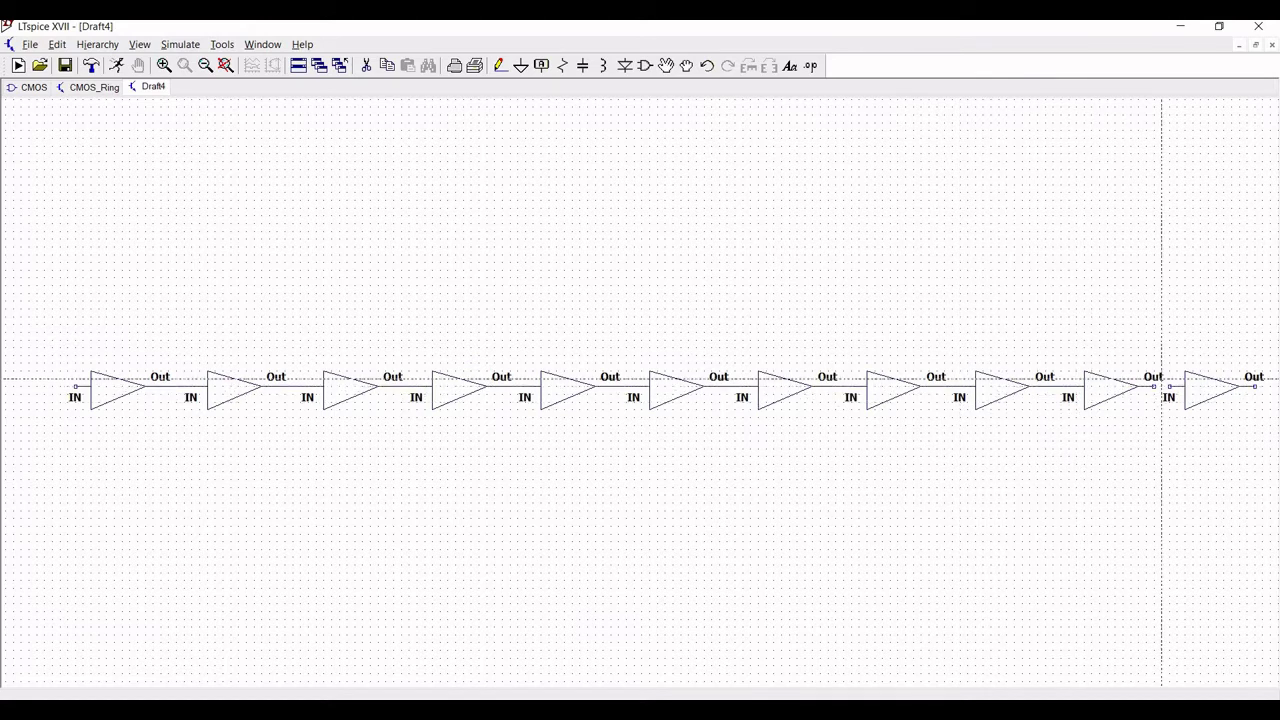
pyautogui.click(1155, 386)
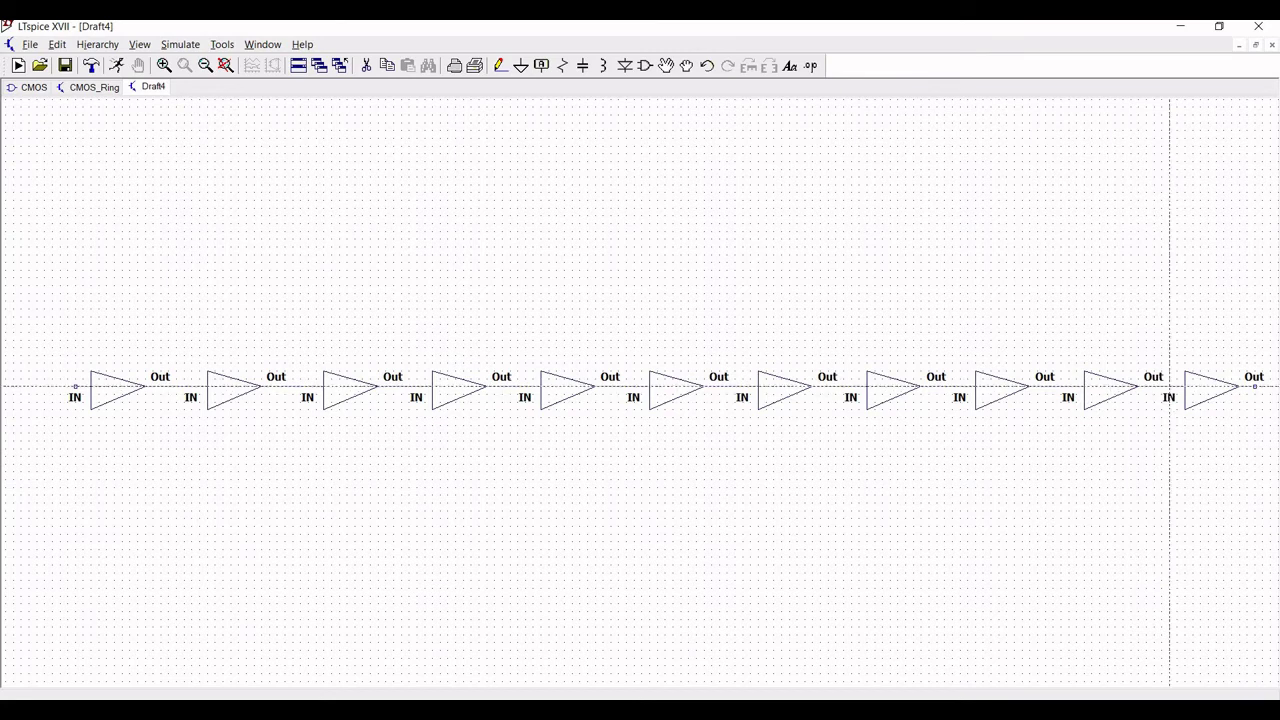
pyautogui.click(1169, 386)
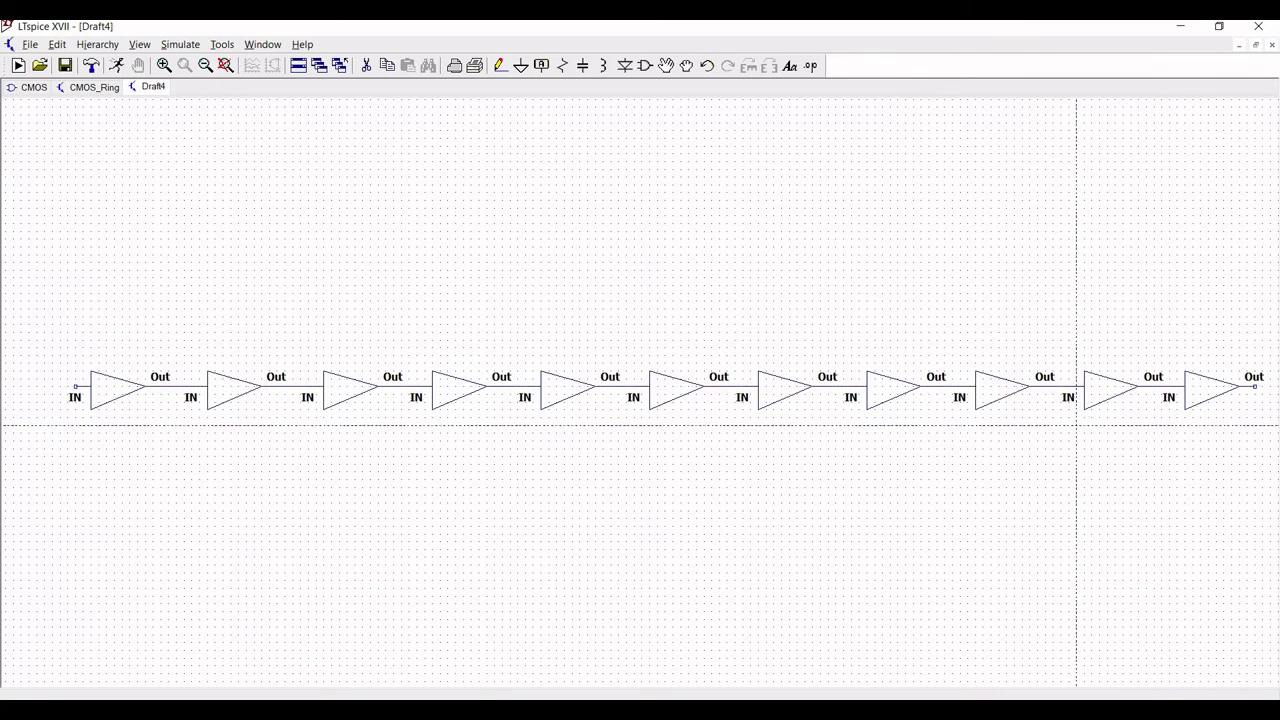
# Wire the last CMOS symbol's Out pin back over the row to the first symbol's IN pin, closing the ring.
pyautogui.click(1255, 386)
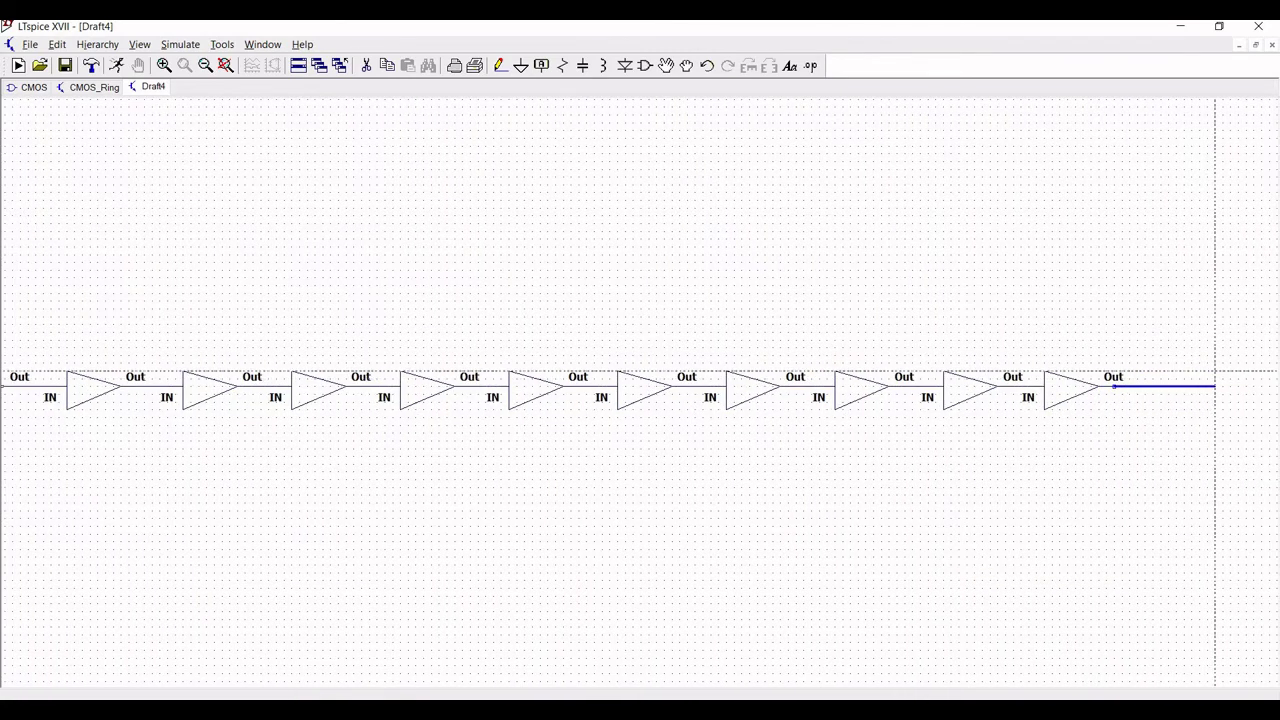
pyautogui.click(1215, 232)
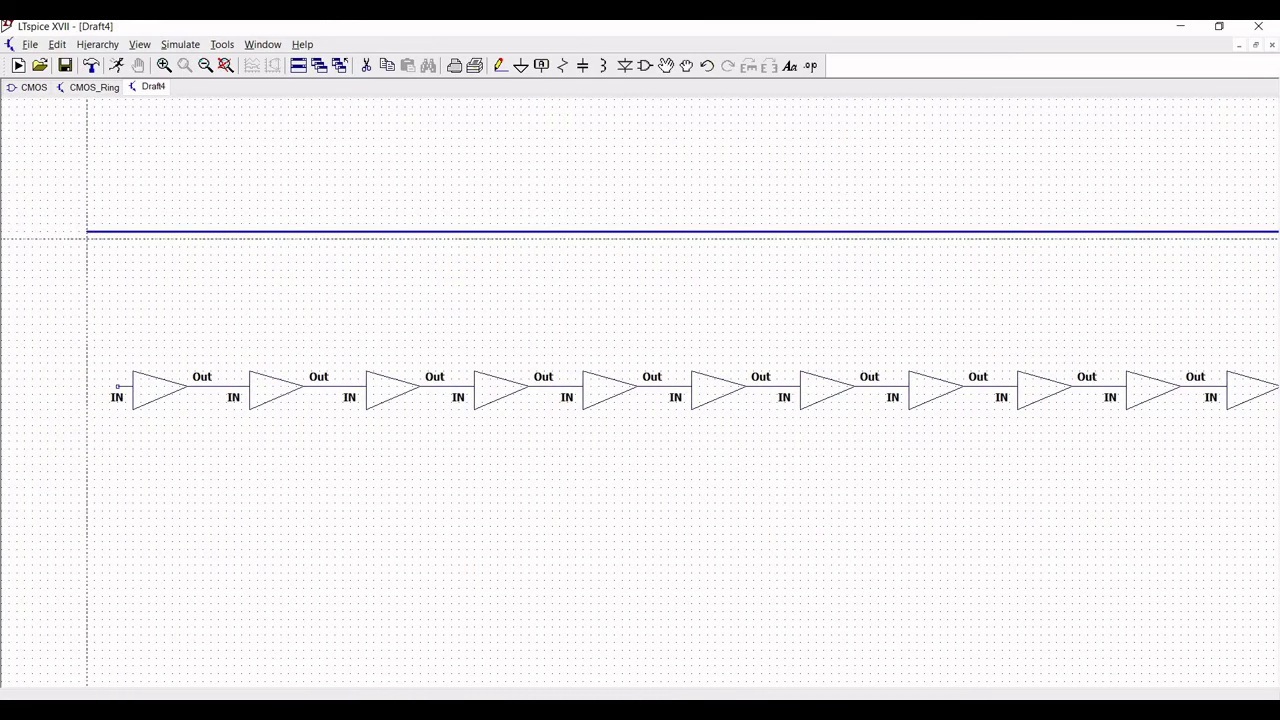
pyautogui.click(87, 235)
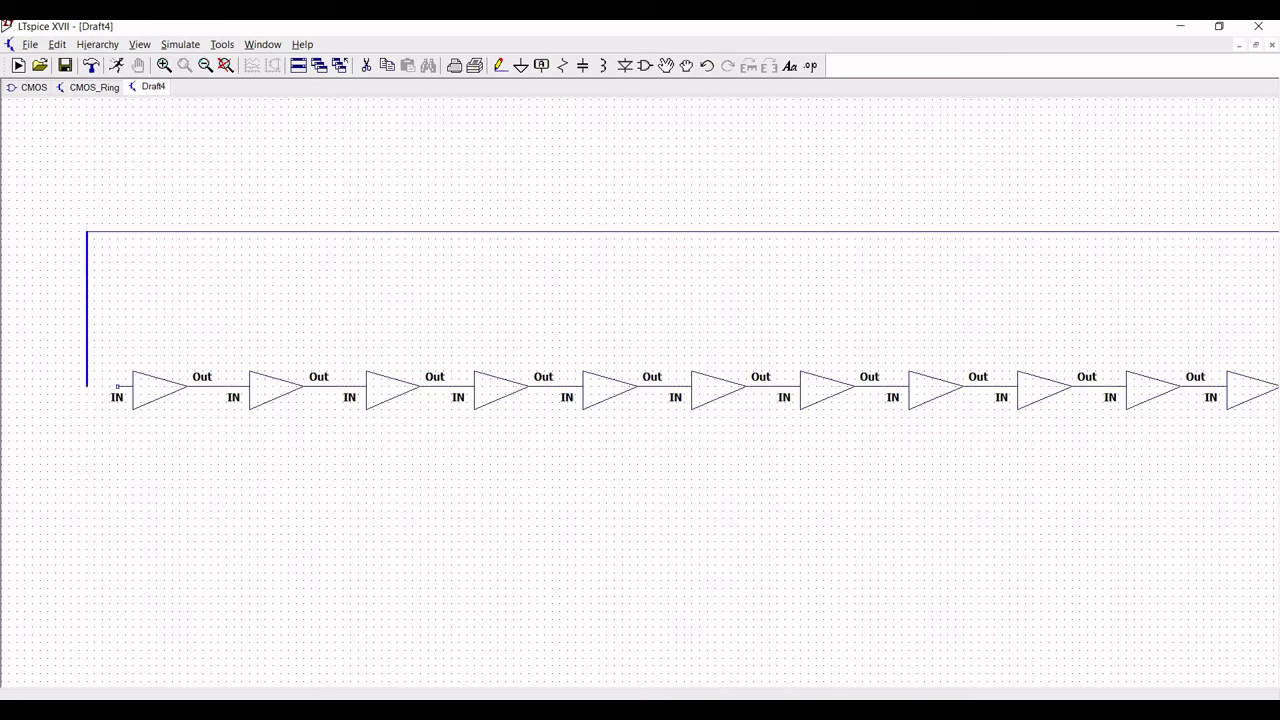
pyautogui.click(87, 386)
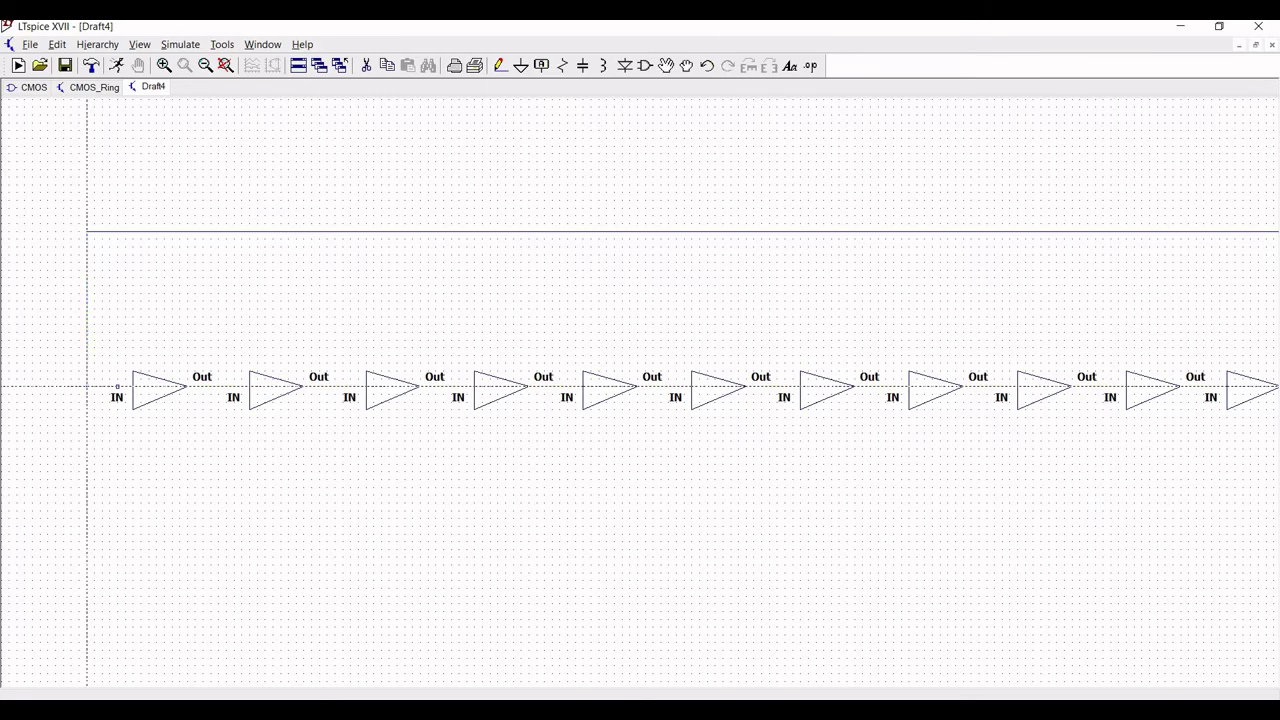
pyautogui.click(118, 386)
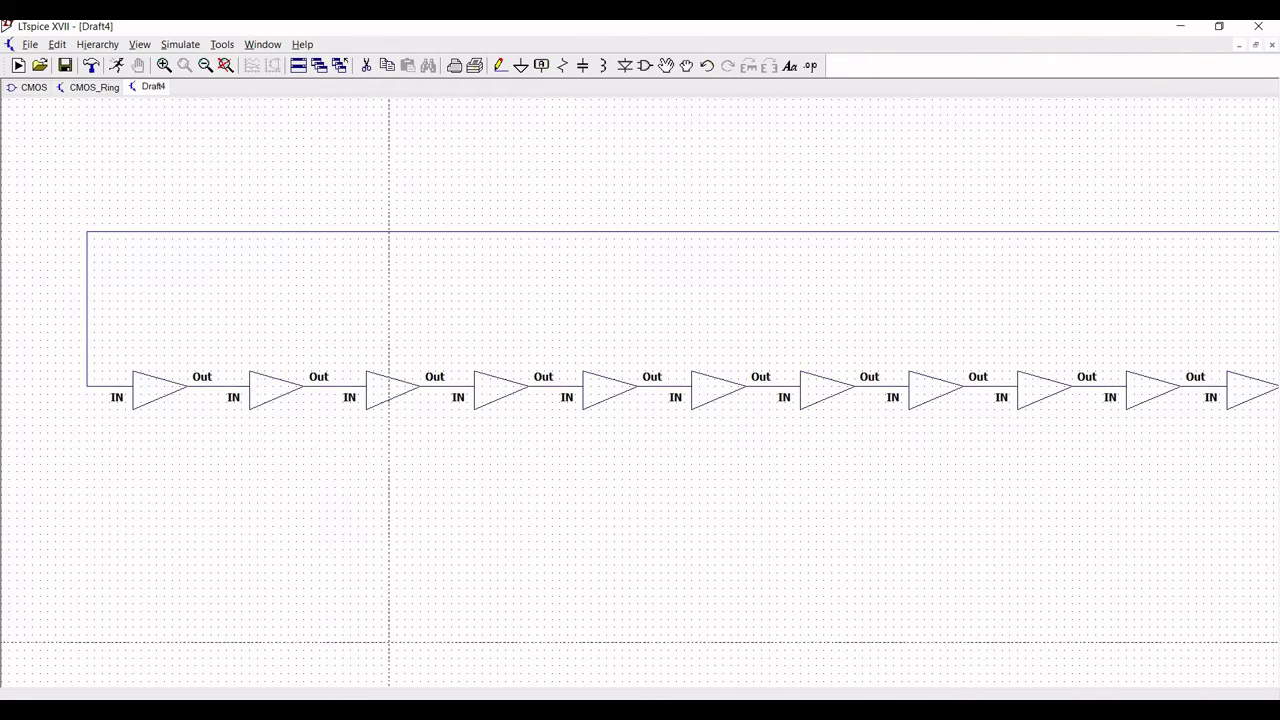
pyautogui.press('Escape')
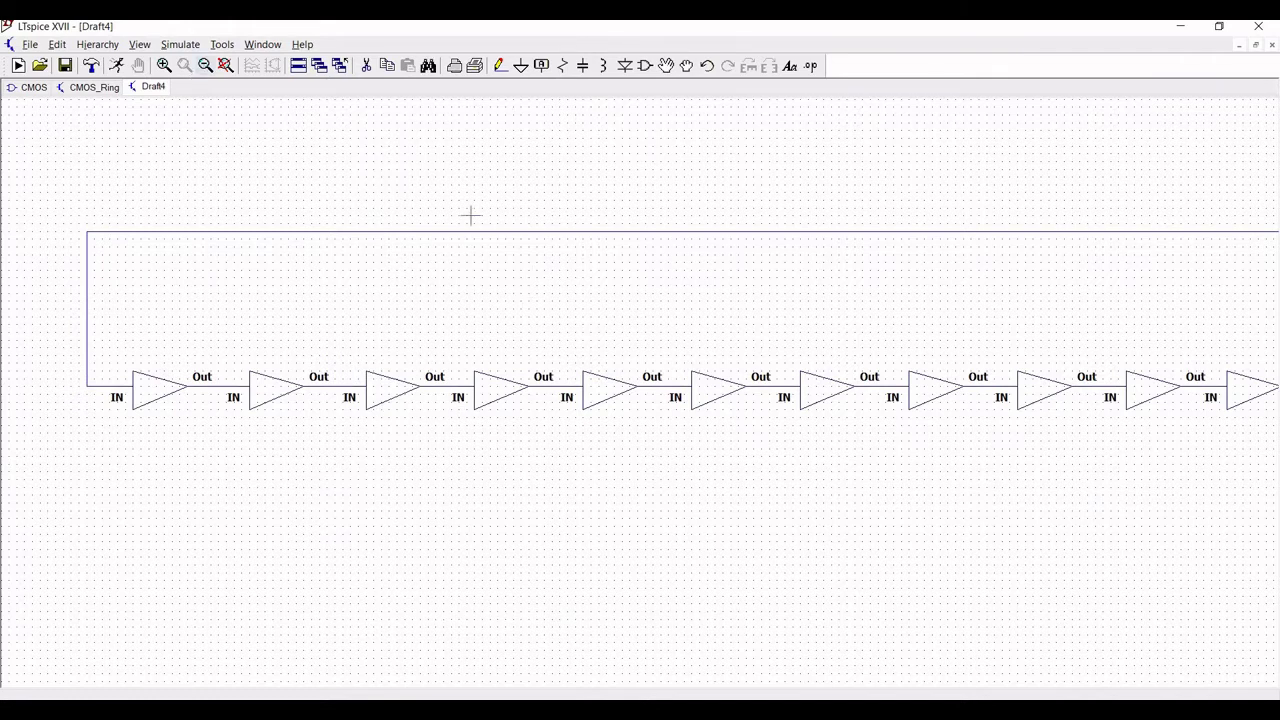
pyautogui.click(205, 65)
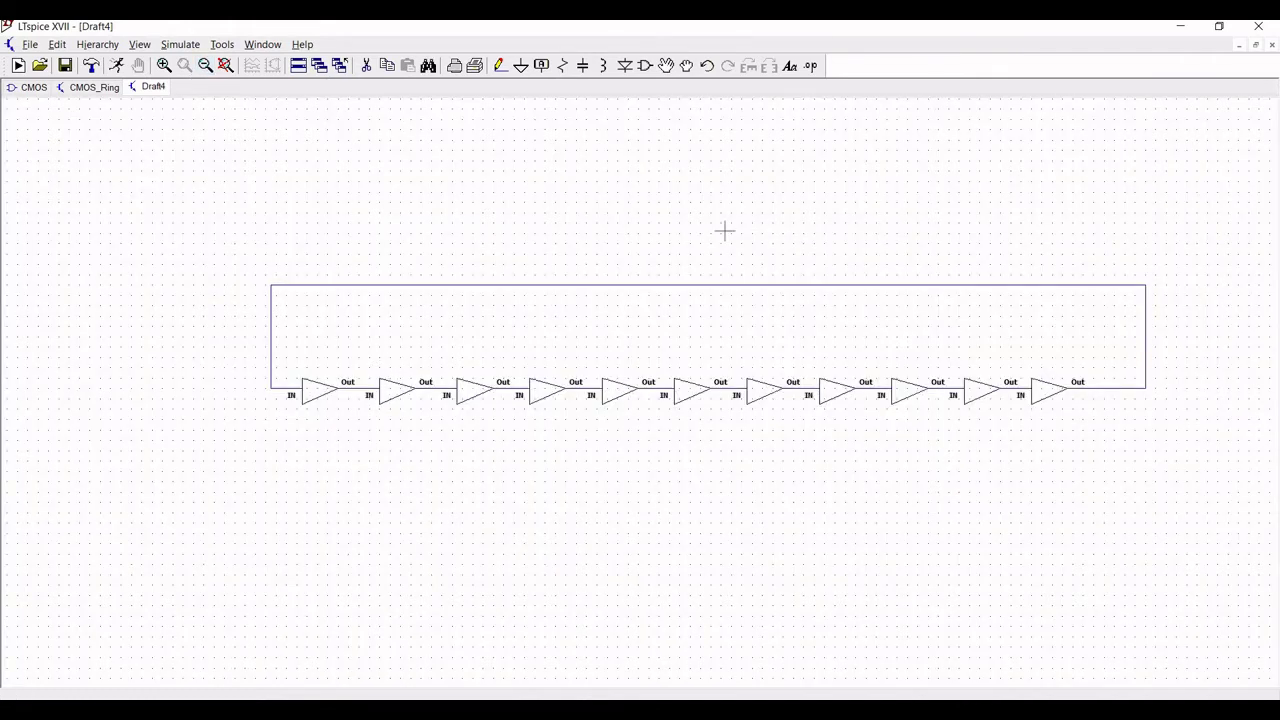
# Place the SPICE directive ".include BSIM4_models.txt" below the inverter row.
pyautogui.click(369, 68)
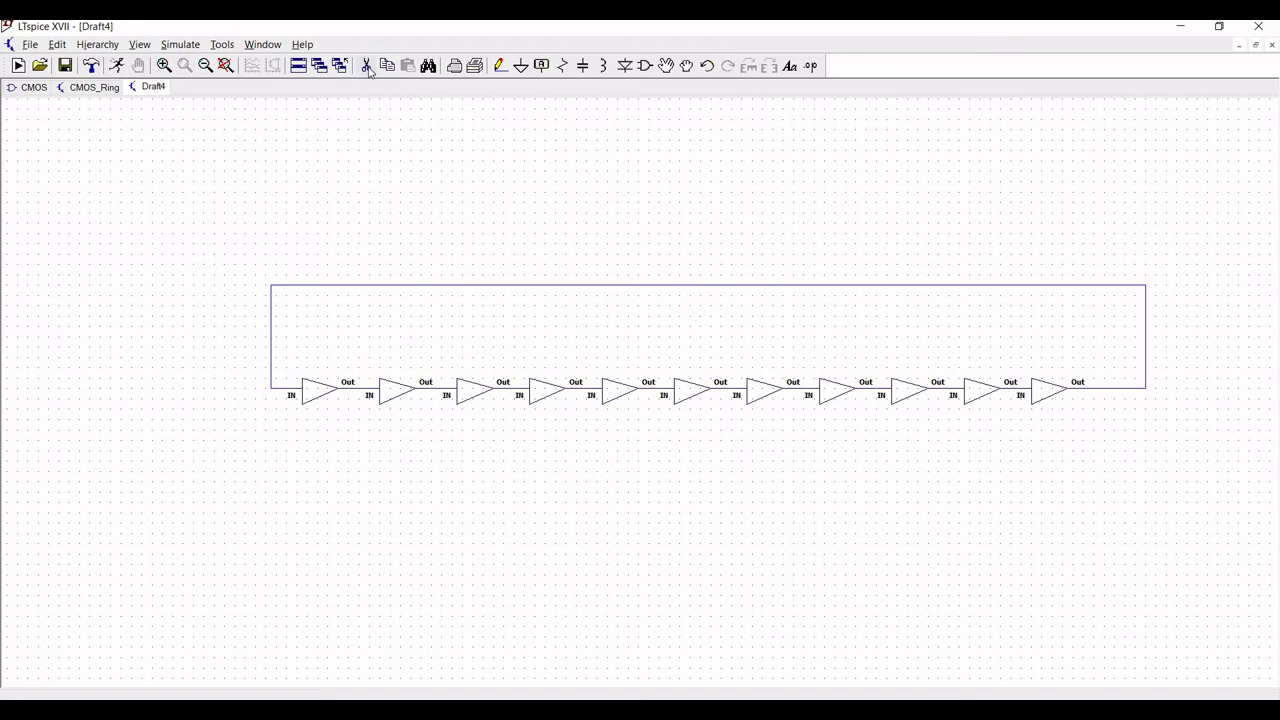
pyautogui.click(54, 46)
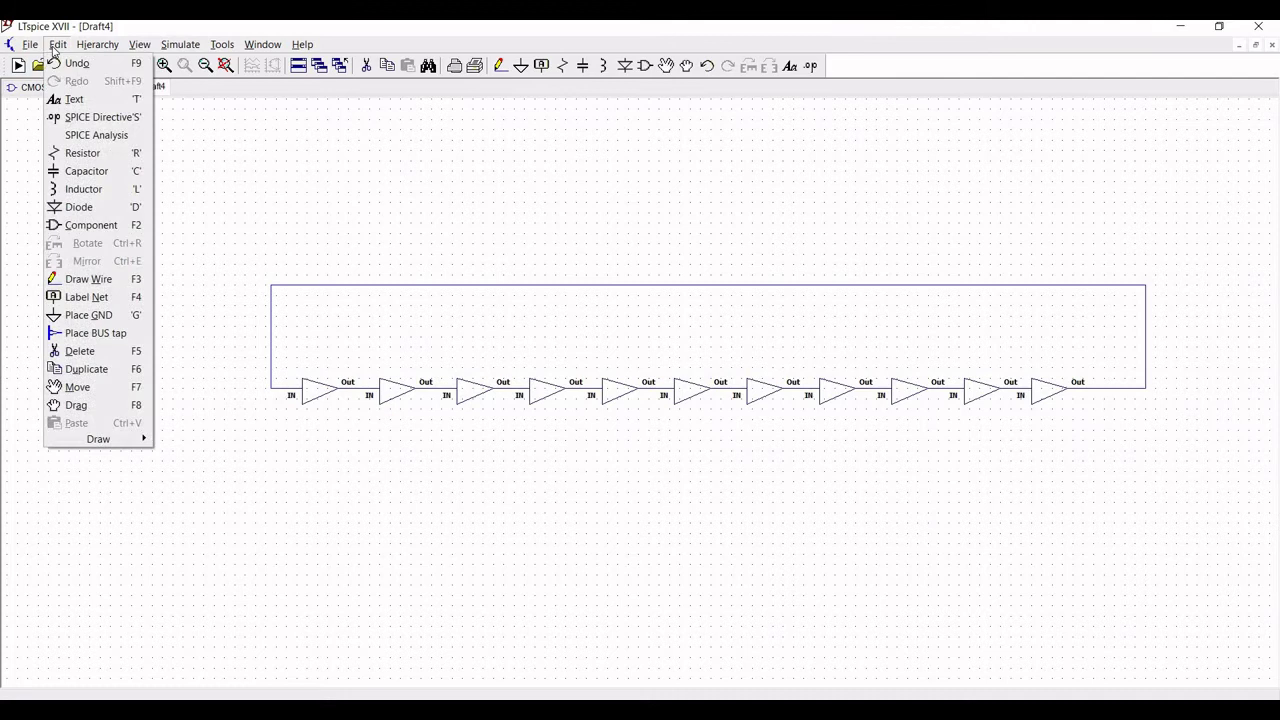
pyautogui.click(82, 118)
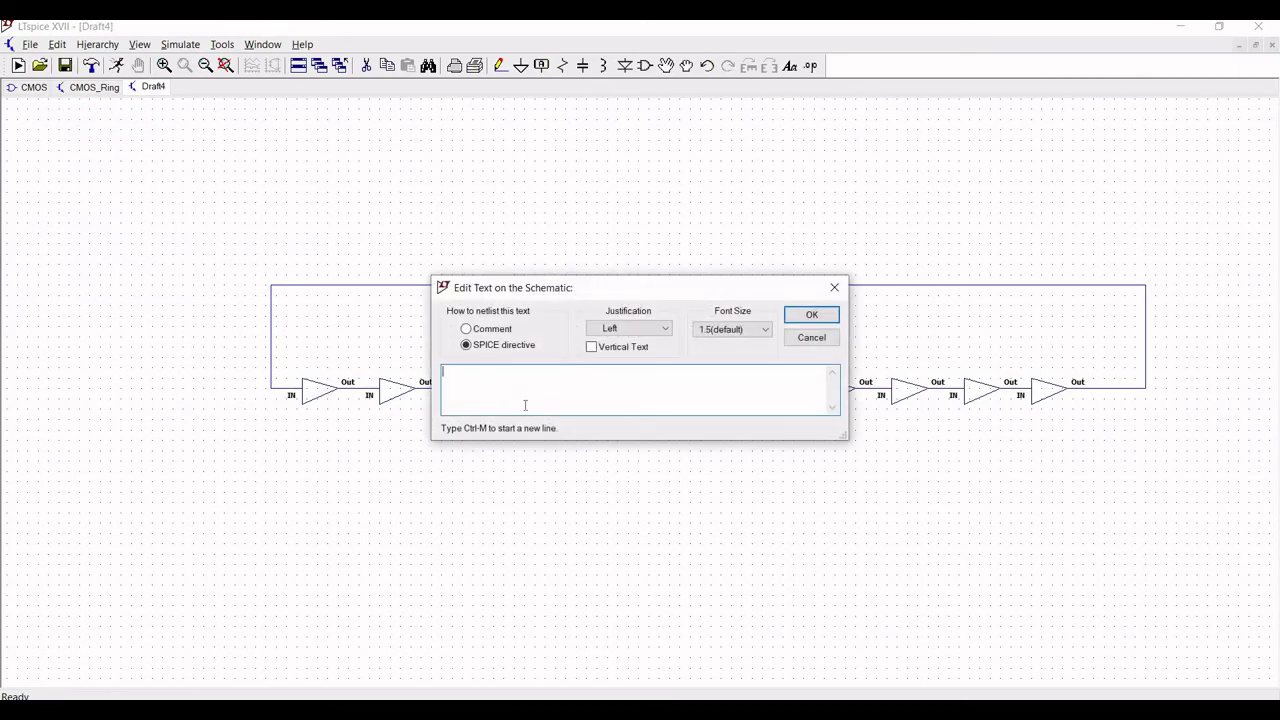
pyautogui.write('include BSIM4_models.txt')
pyautogui.click(812, 314)
pyautogui.click(429, 449)
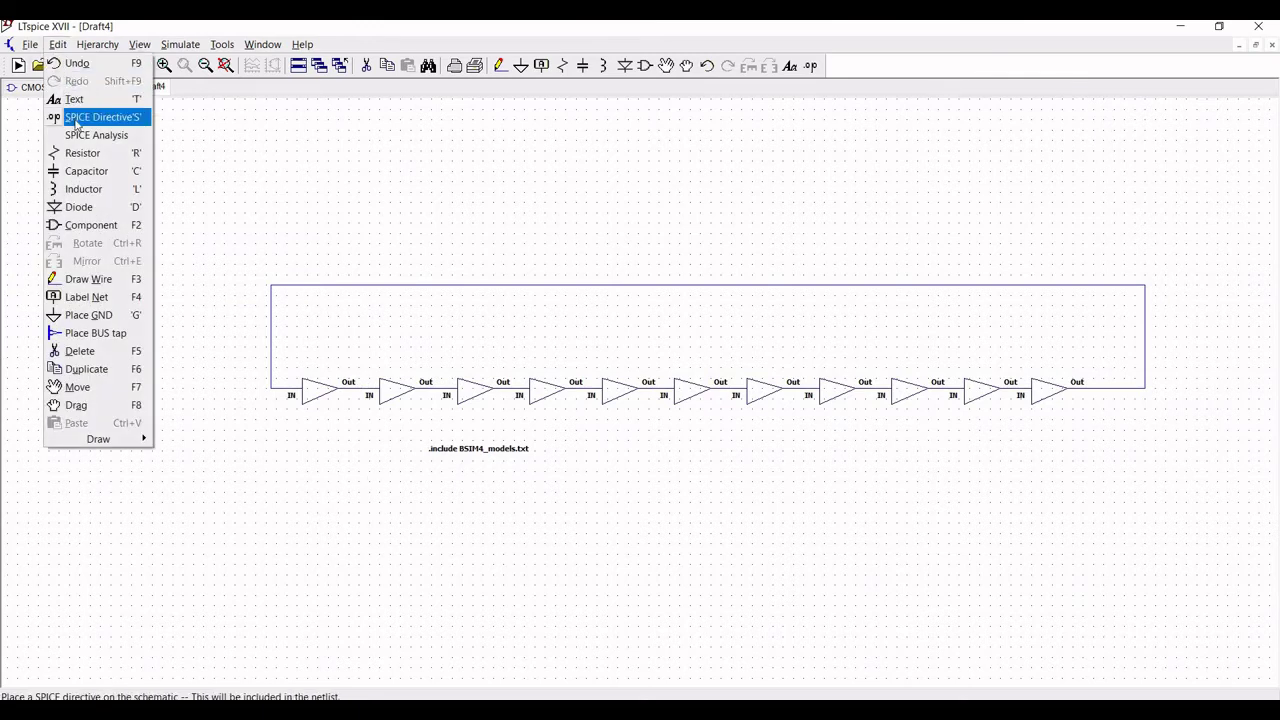
pyautogui.click(383, 189)
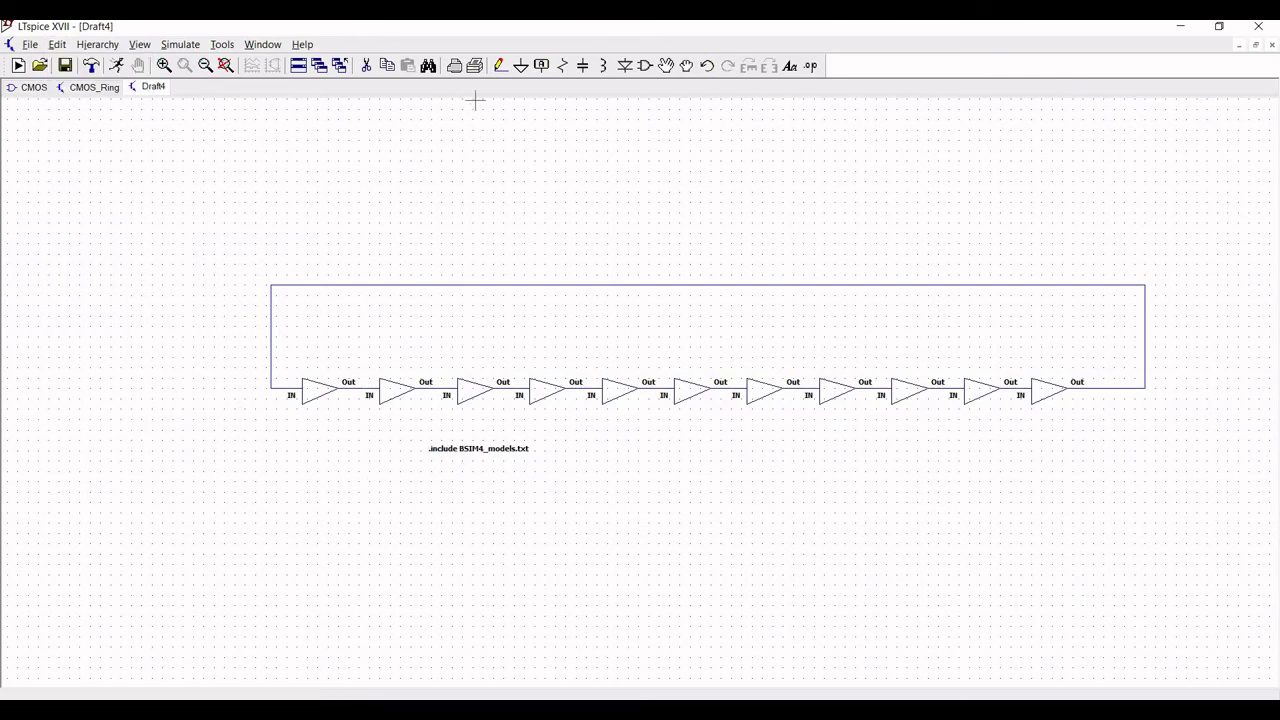
# Label the feedback wire above the inverter row as net OSC.
pyautogui.click(545, 68)
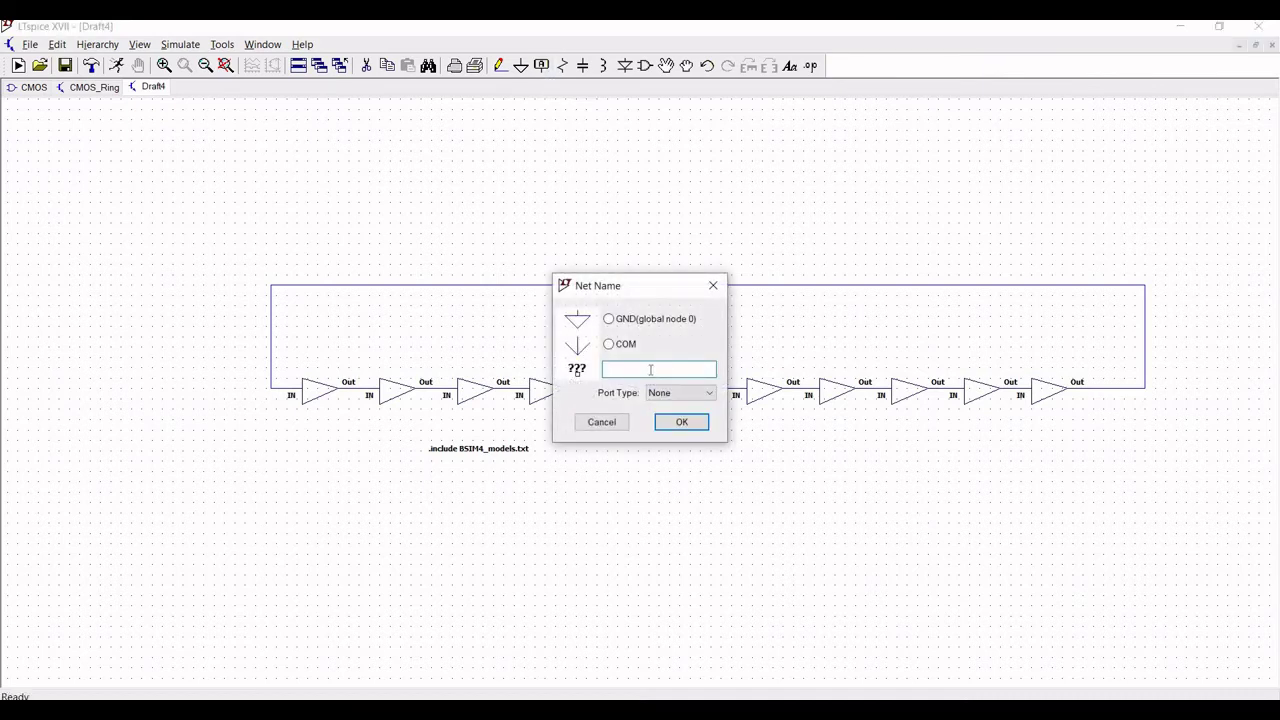
pyautogui.write('OSC')
pyautogui.click(681, 421)
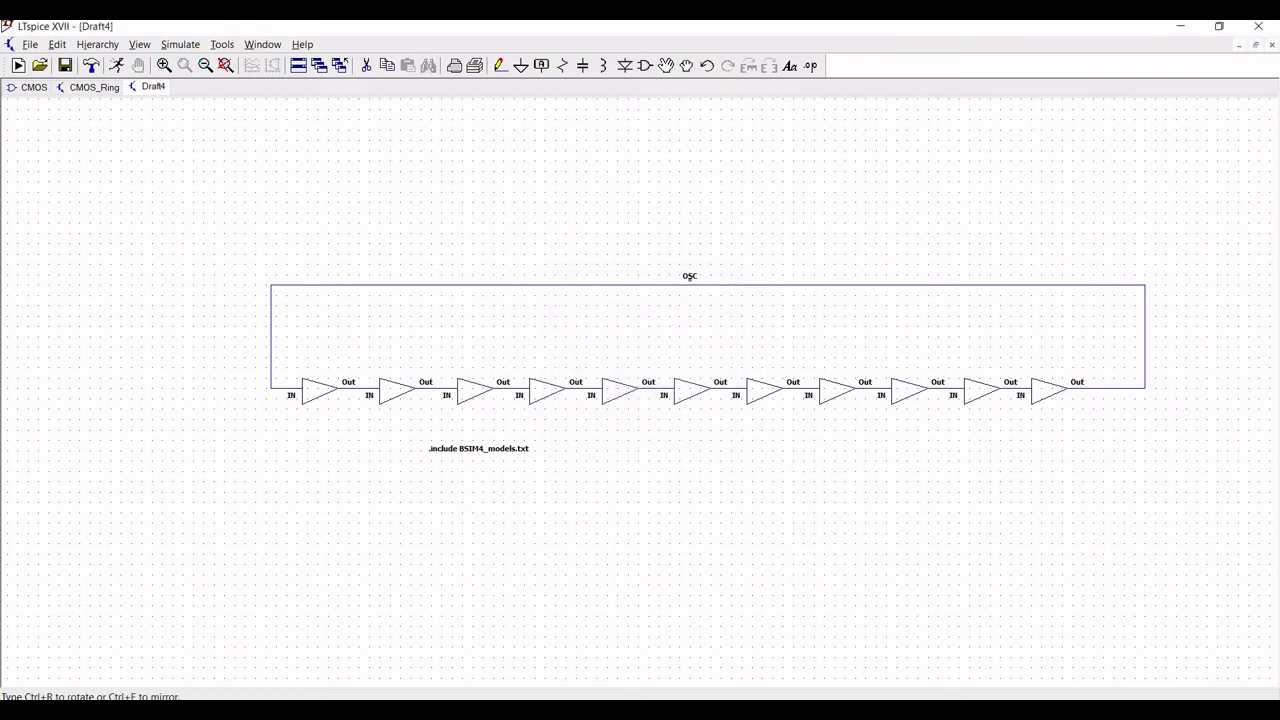
pyautogui.click(689, 280)
pyautogui.rightClick(469, 437)
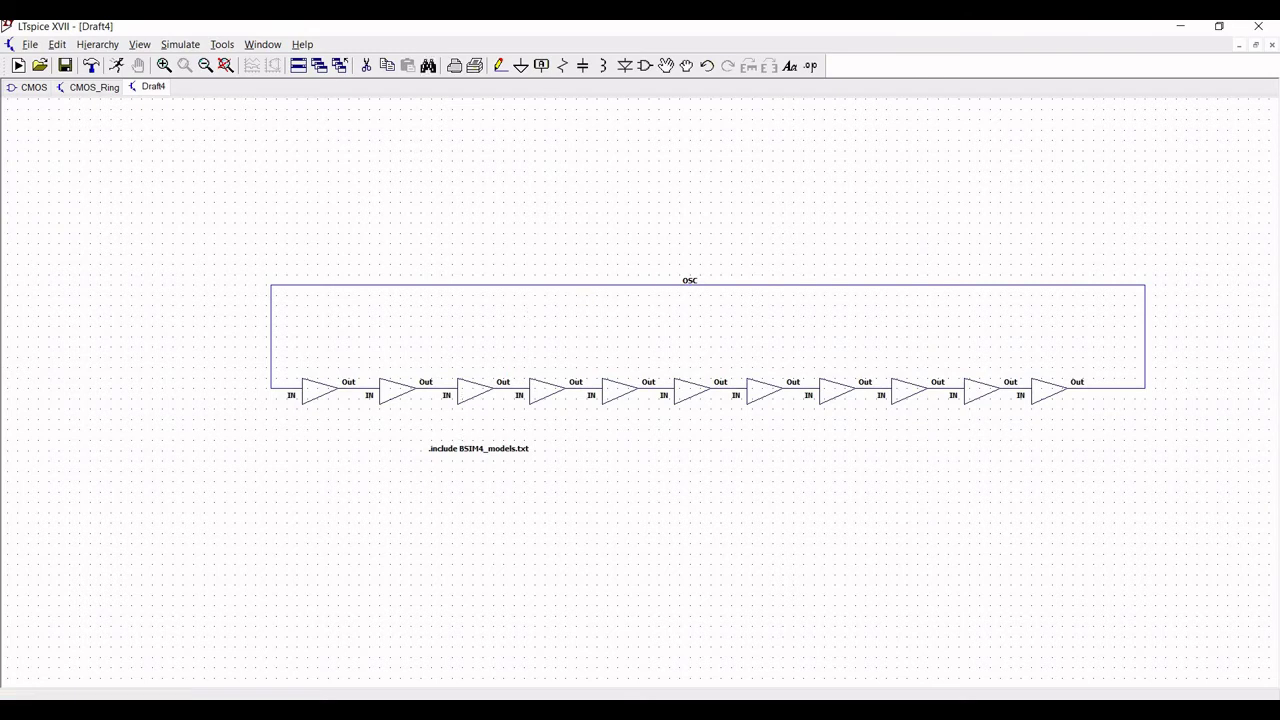
# Place the SPICE directive ".ic v(osc)=1" directly below the model include line.
pyautogui.click(55, 45)
pyautogui.click(75, 117)
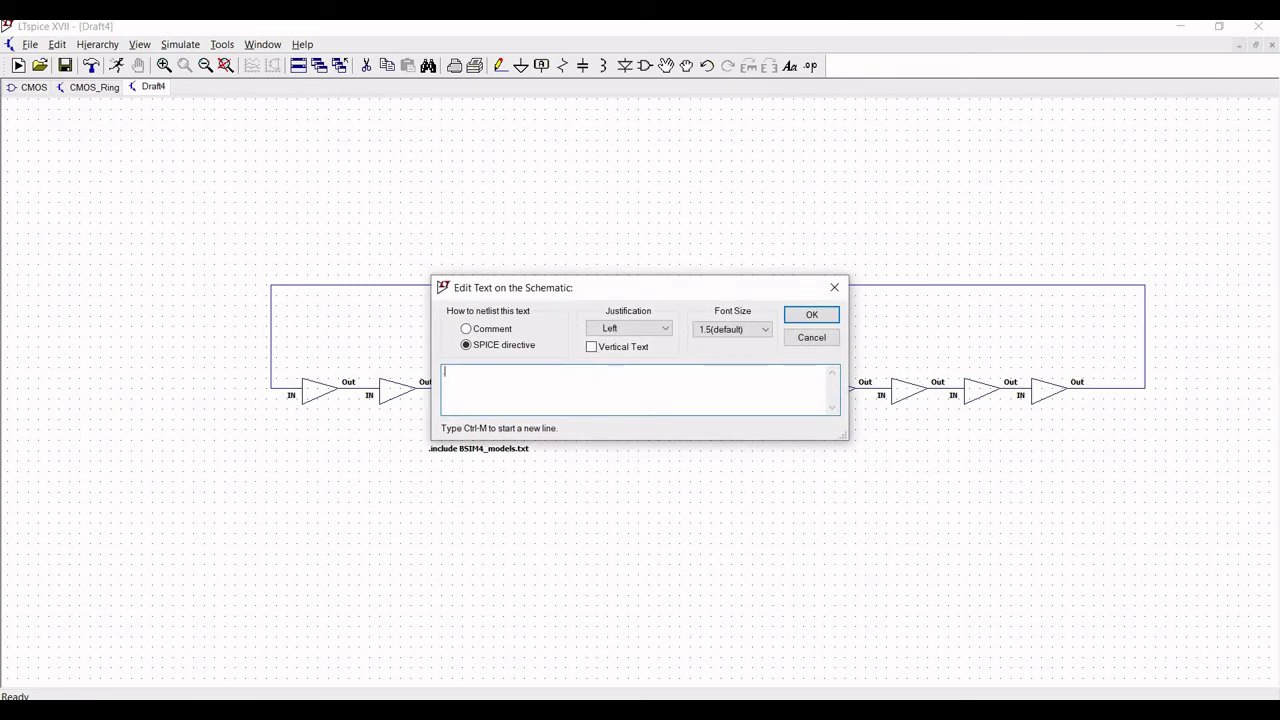
pyautogui.write('.ic')
pyautogui.write('v(osc)=1')
pyautogui.click(808, 315)
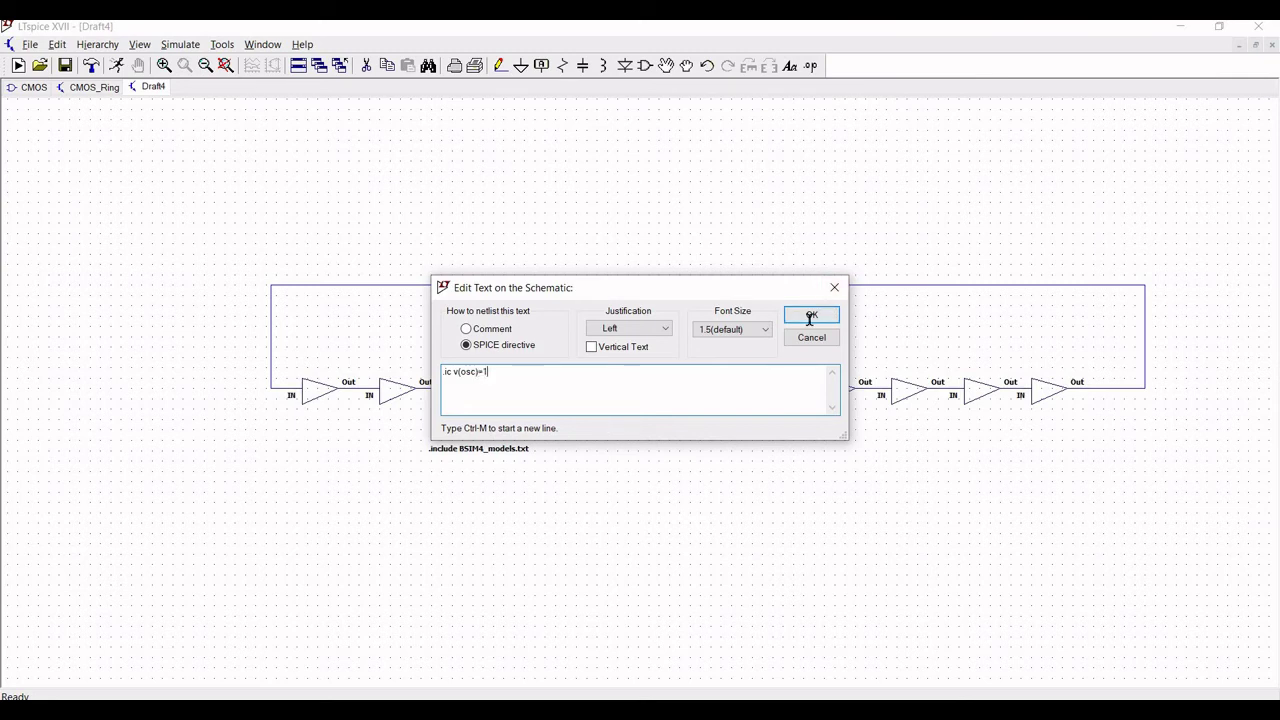
pyautogui.click(430, 466)
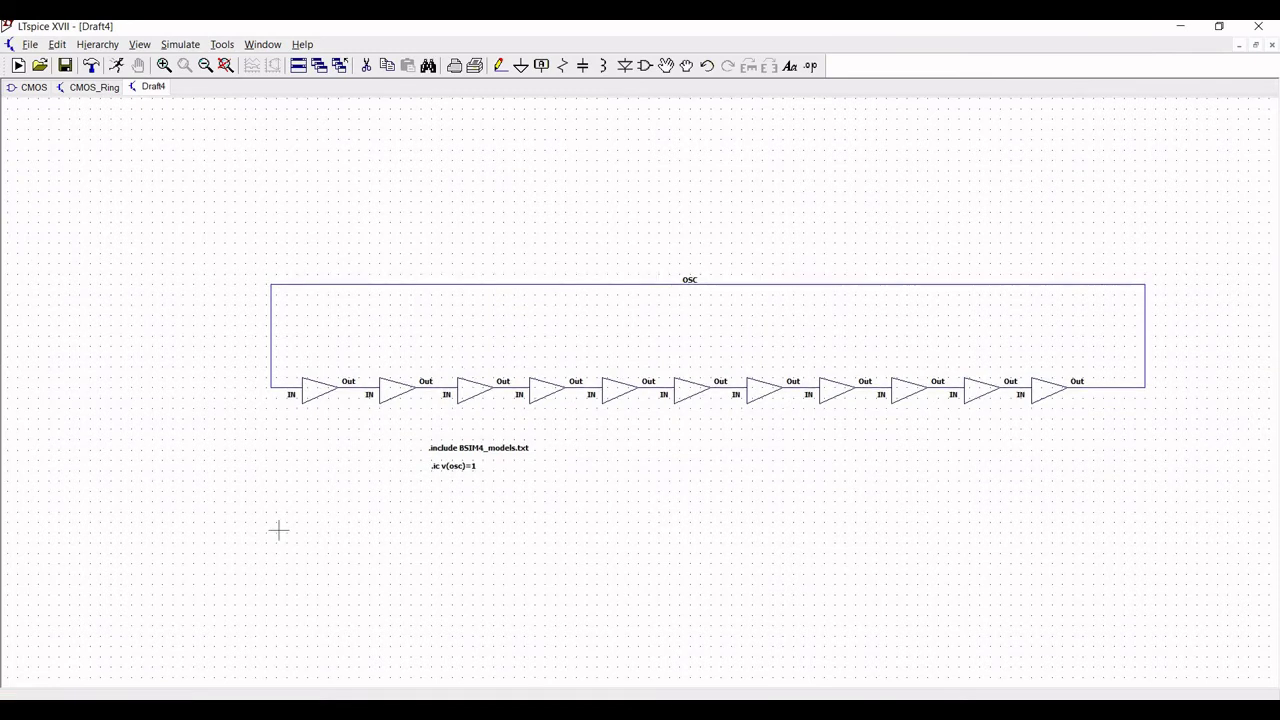
# Set up a transient analysis with a 2n stop time and place its command below the initial-condition directive.
pyautogui.click(57, 46)
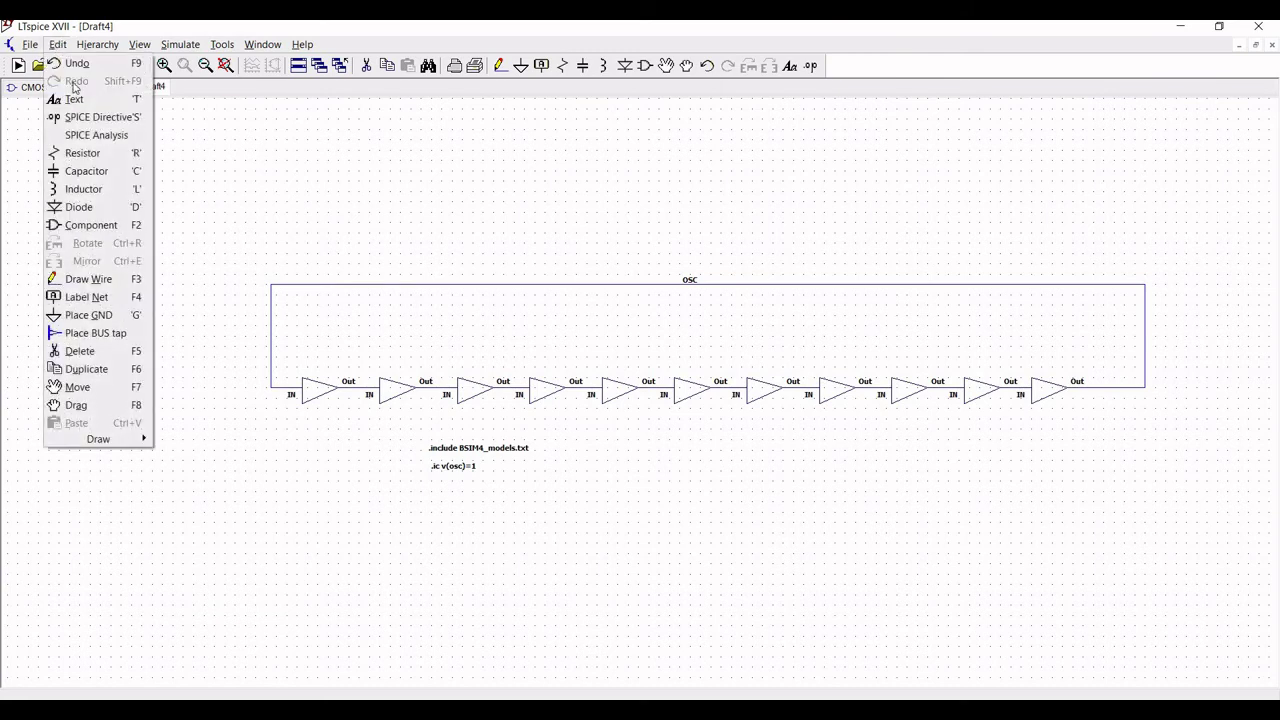
pyautogui.click(92, 135)
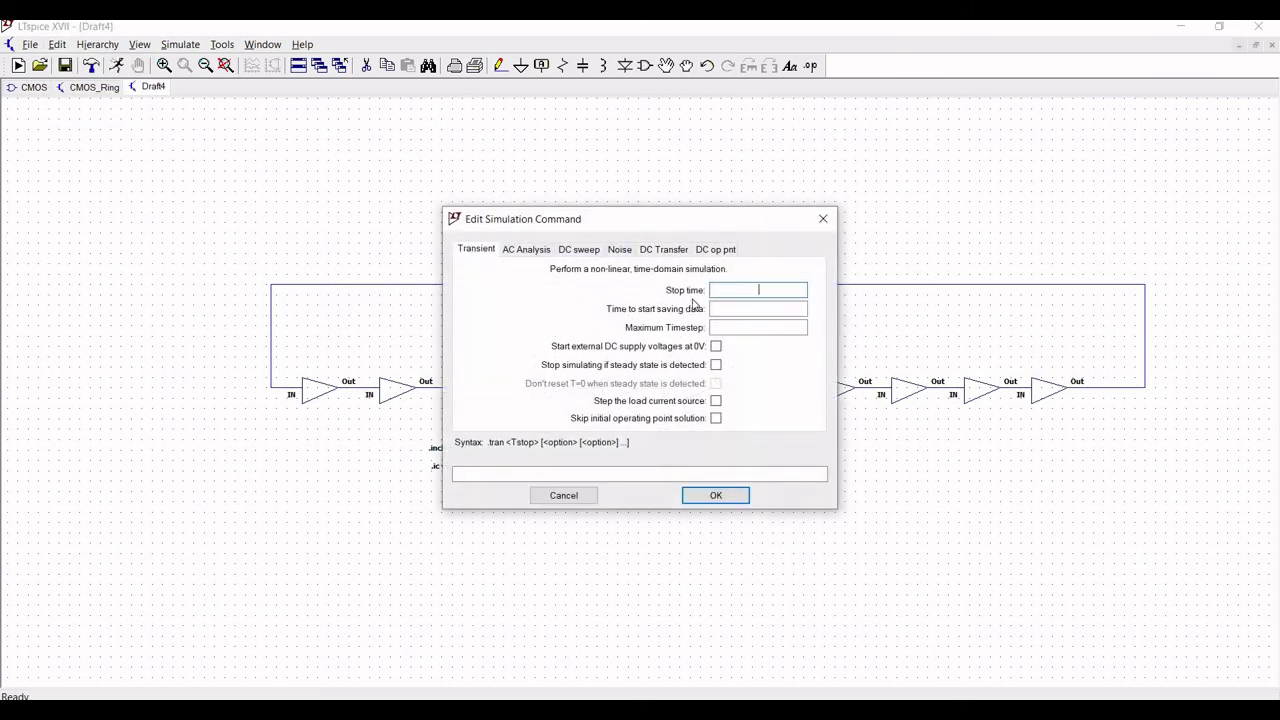
pyautogui.write('2n')
pyautogui.click(716, 498)
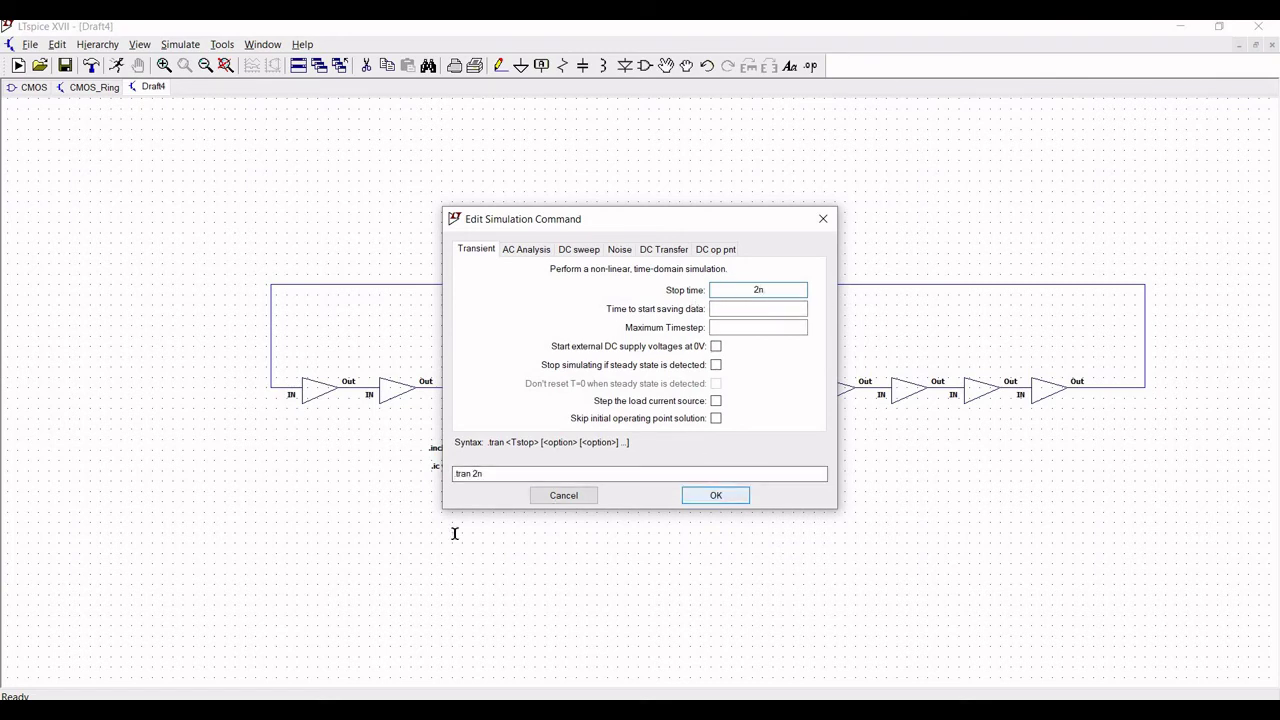
pyautogui.click(433, 488)
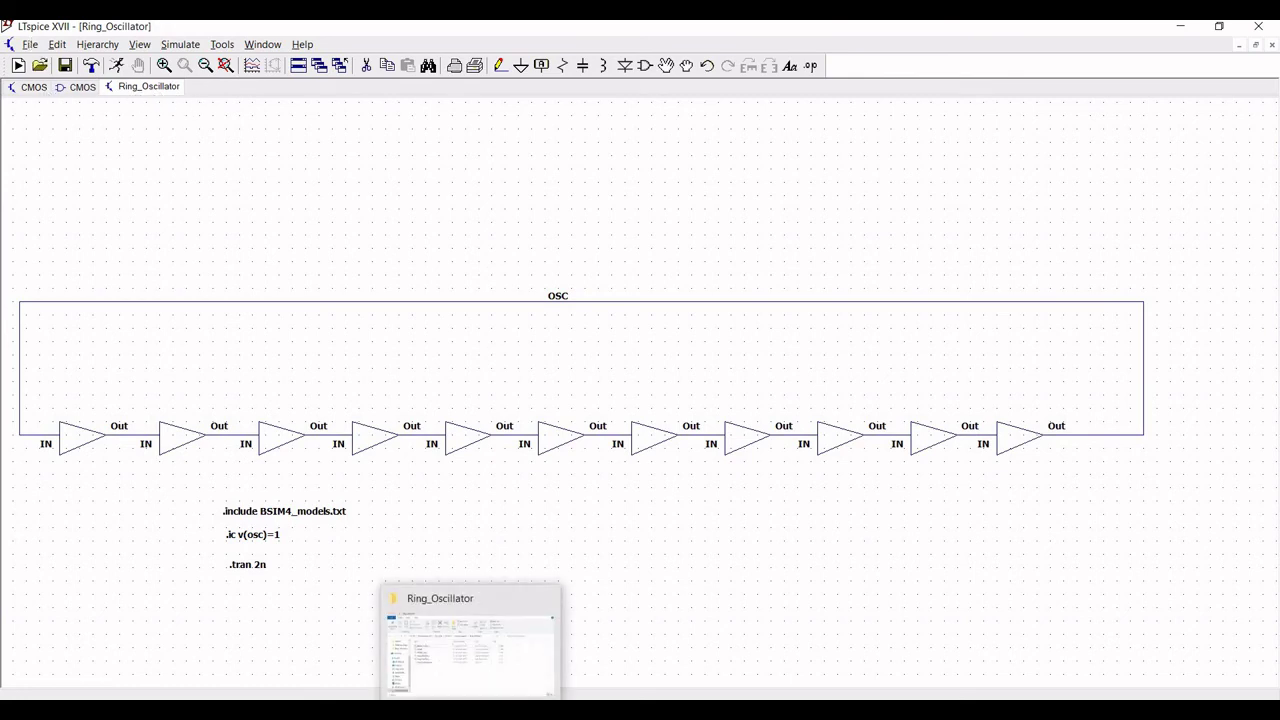
# Switch to File Explorer and check the files in the Ring_Oscillator folder inside LTspice_Design, then return to the schematic.
pyautogui.click(480, 645)
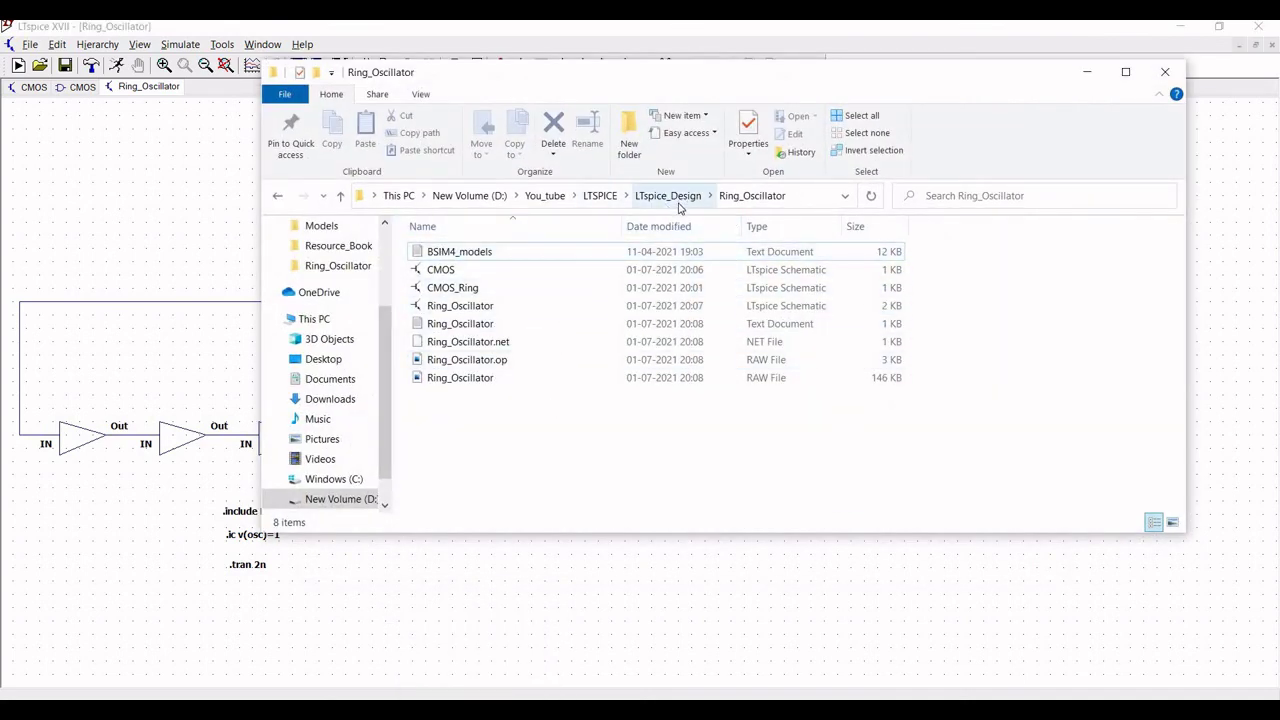
pyautogui.click(680, 200)
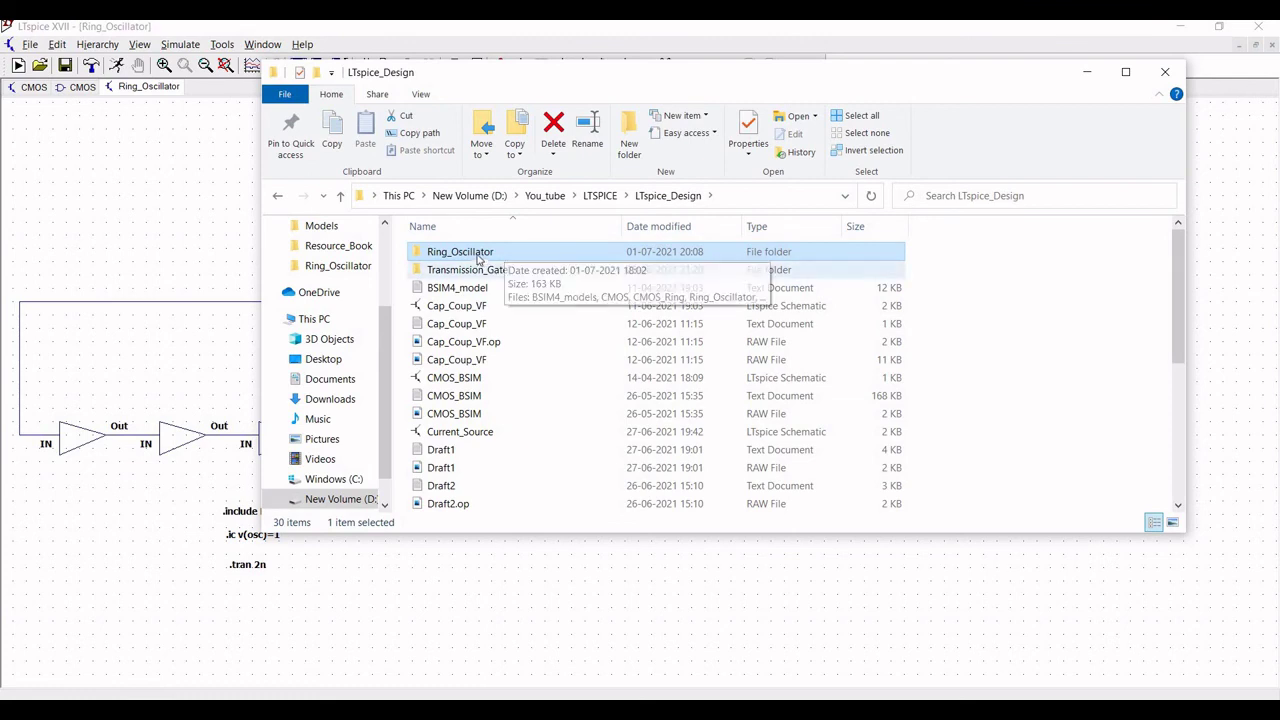
pyautogui.click(480, 252)
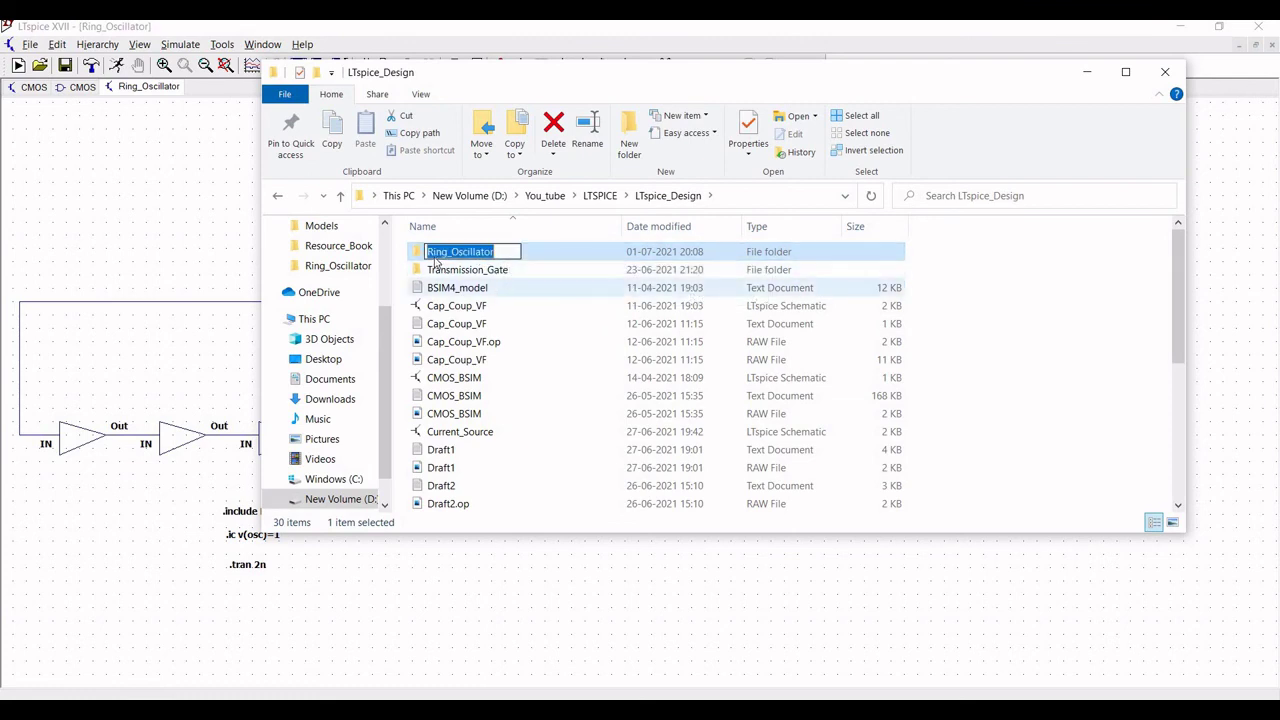
pyautogui.press('Return')
pyautogui.press('Return')
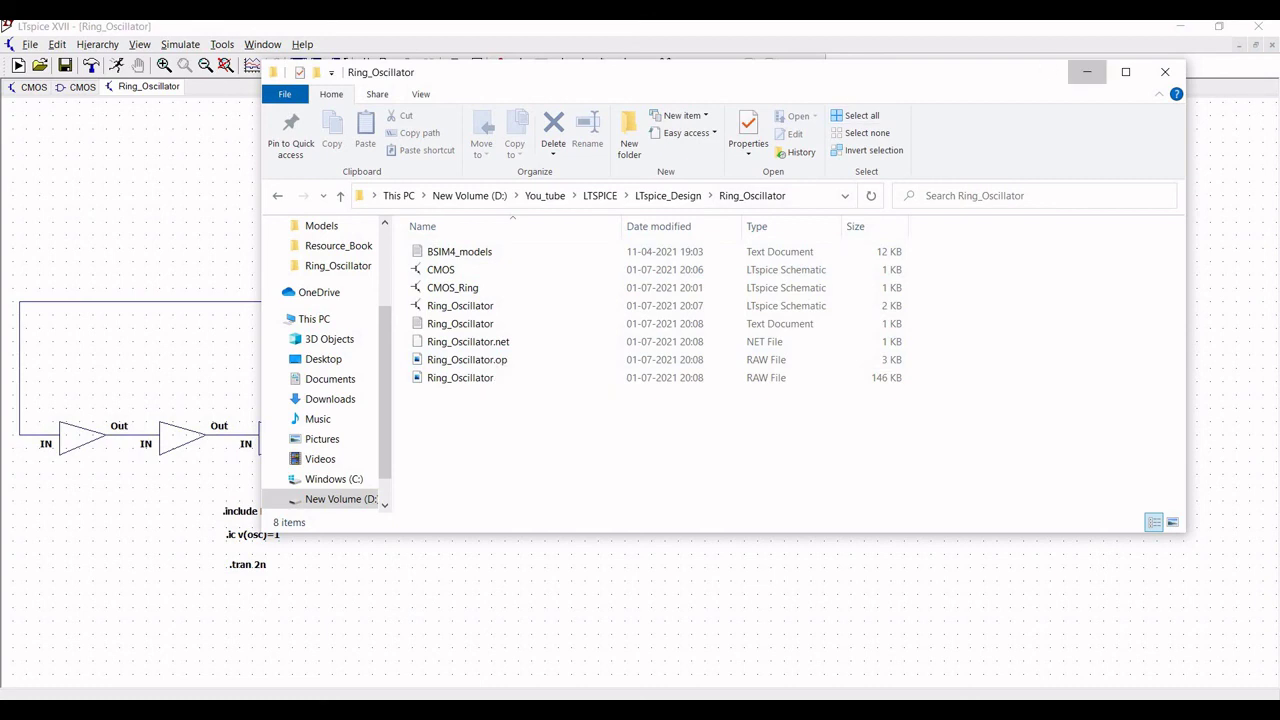
pyautogui.click(1087, 73)
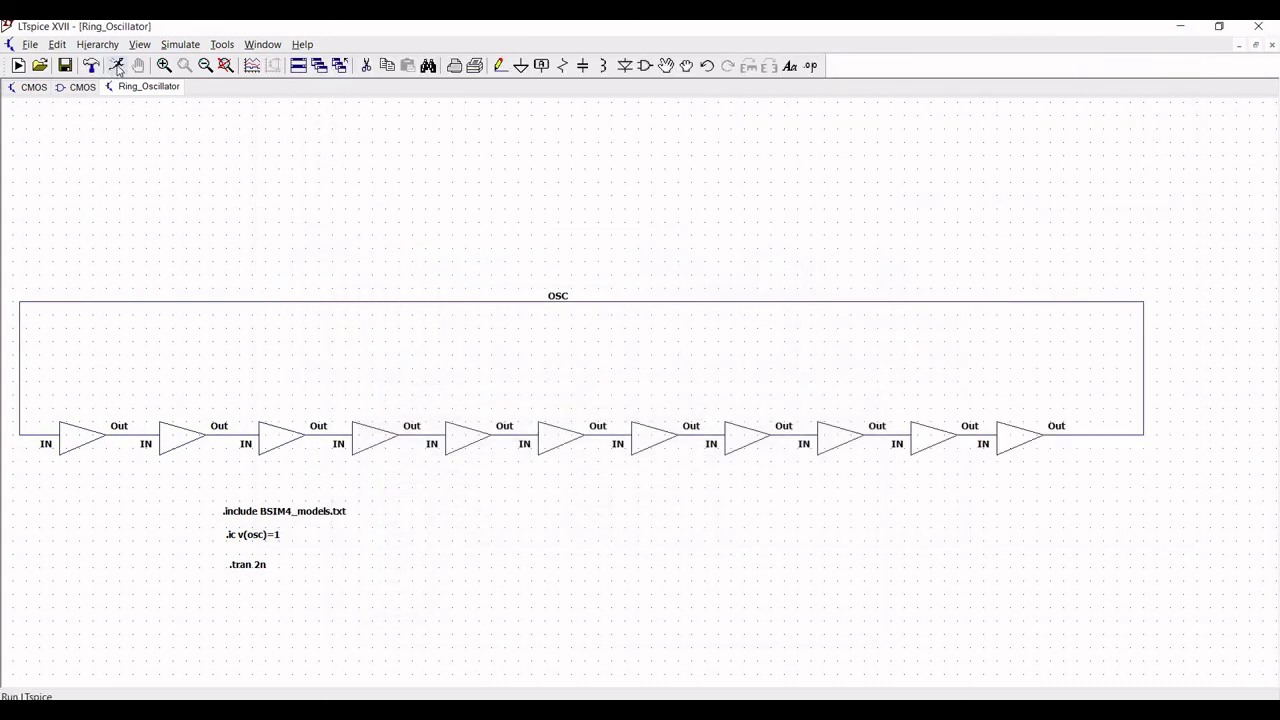
# Run the ring oscillator simulation and plot the voltage of the OSC net.
pyautogui.click(117, 66)
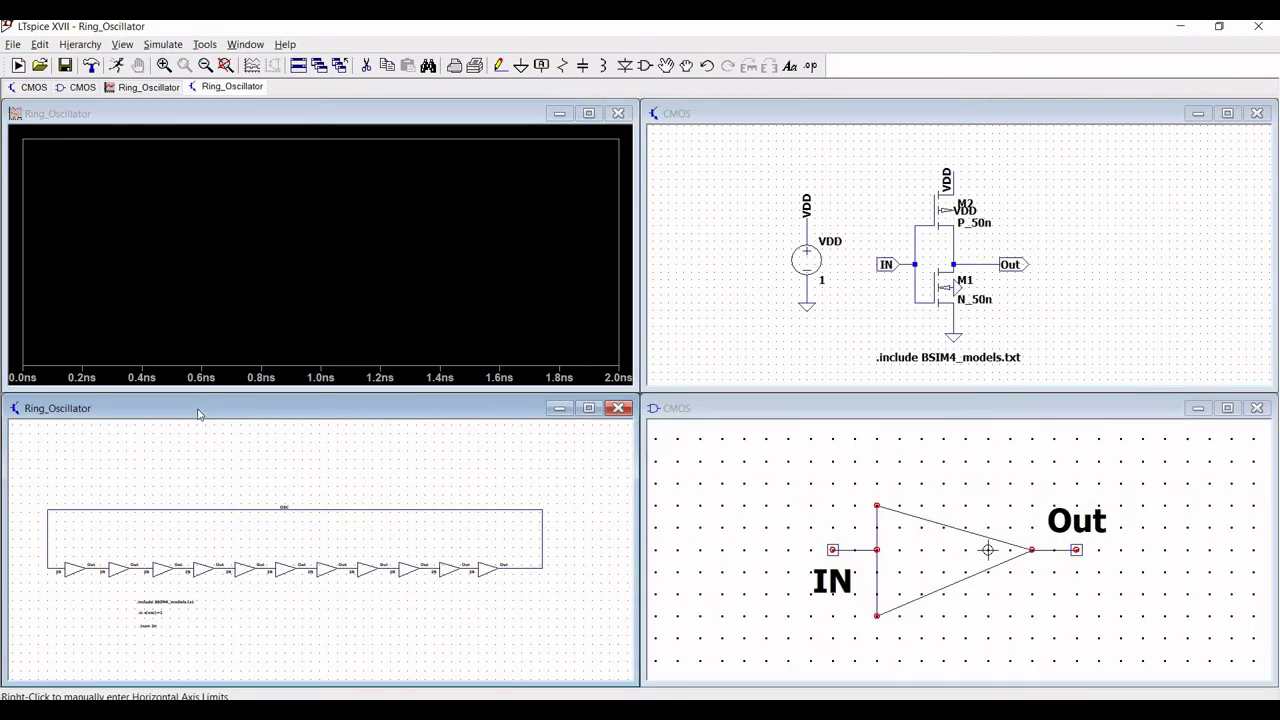
pyautogui.click(465, 510)
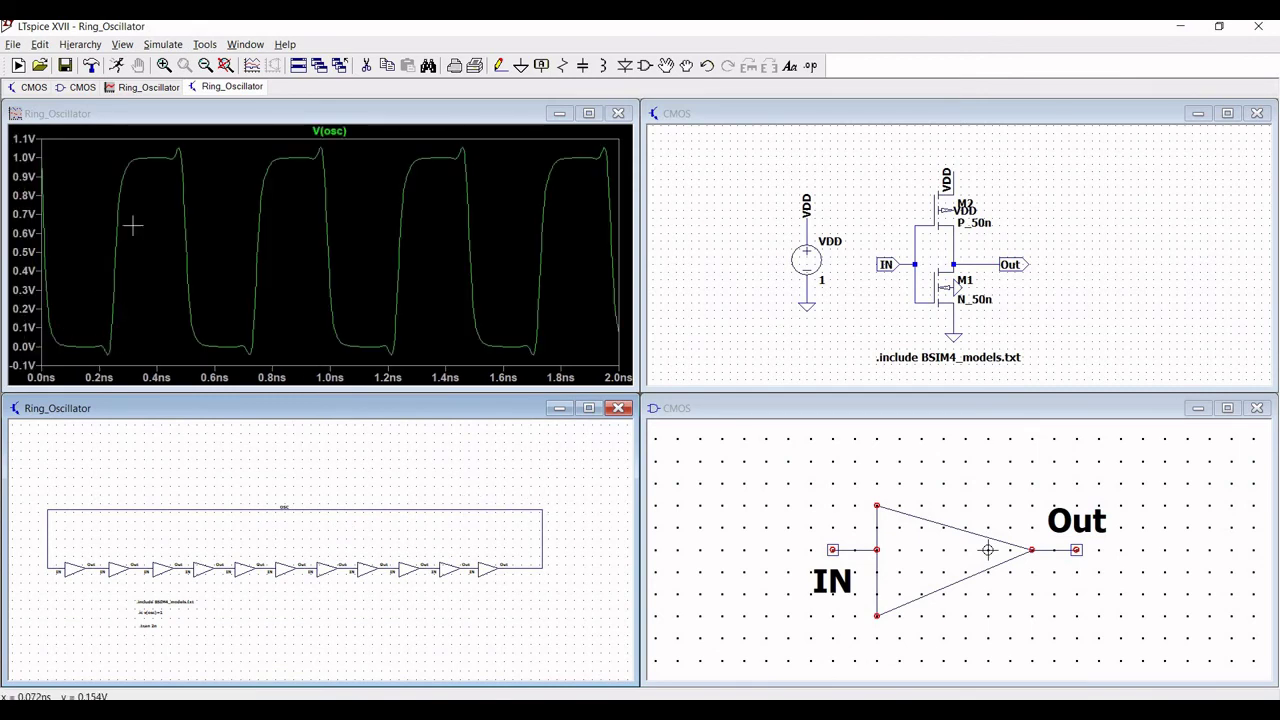